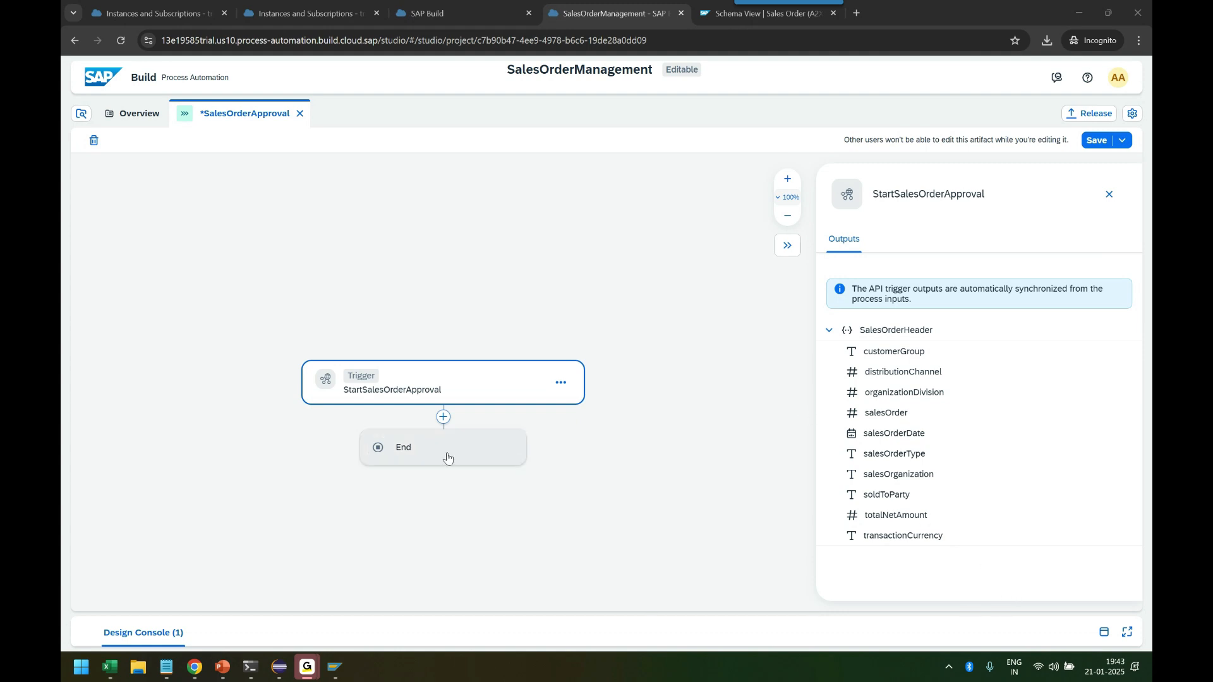
Step: Check the Scenario slide in PowerPoint, and start a new blank approval directly after the StartSalesOrderApproval trigger
left_click(444, 417)
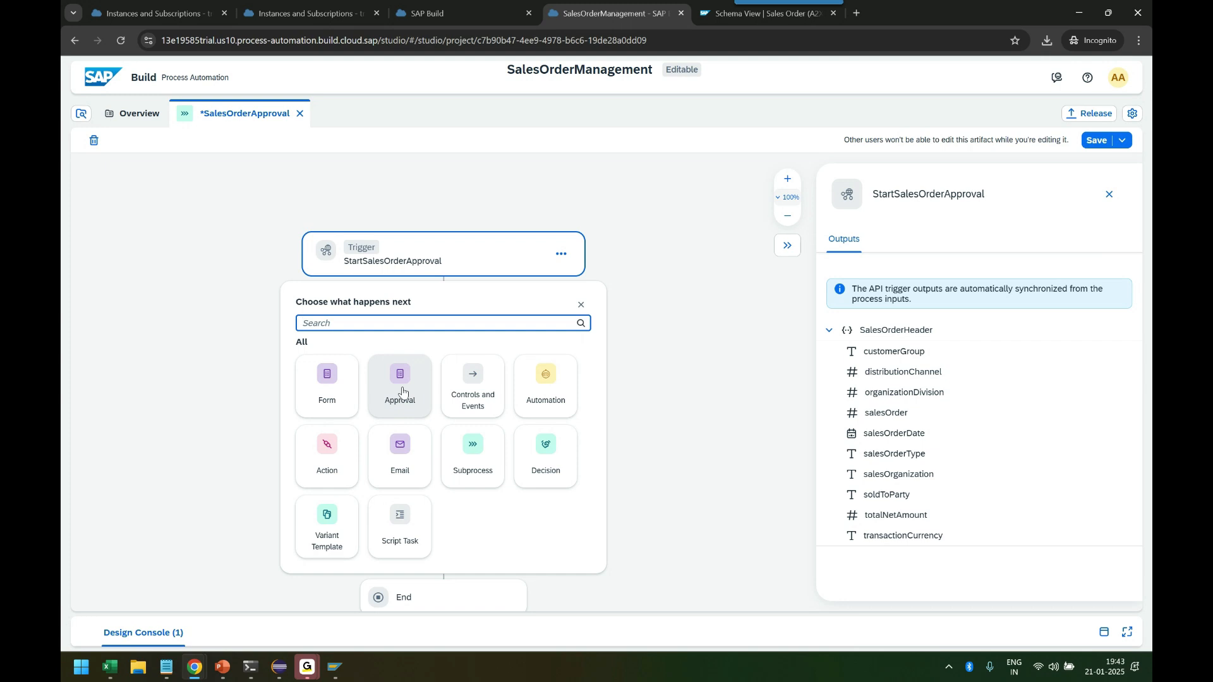
mouse_move(222, 667)
left_click(279, 608)
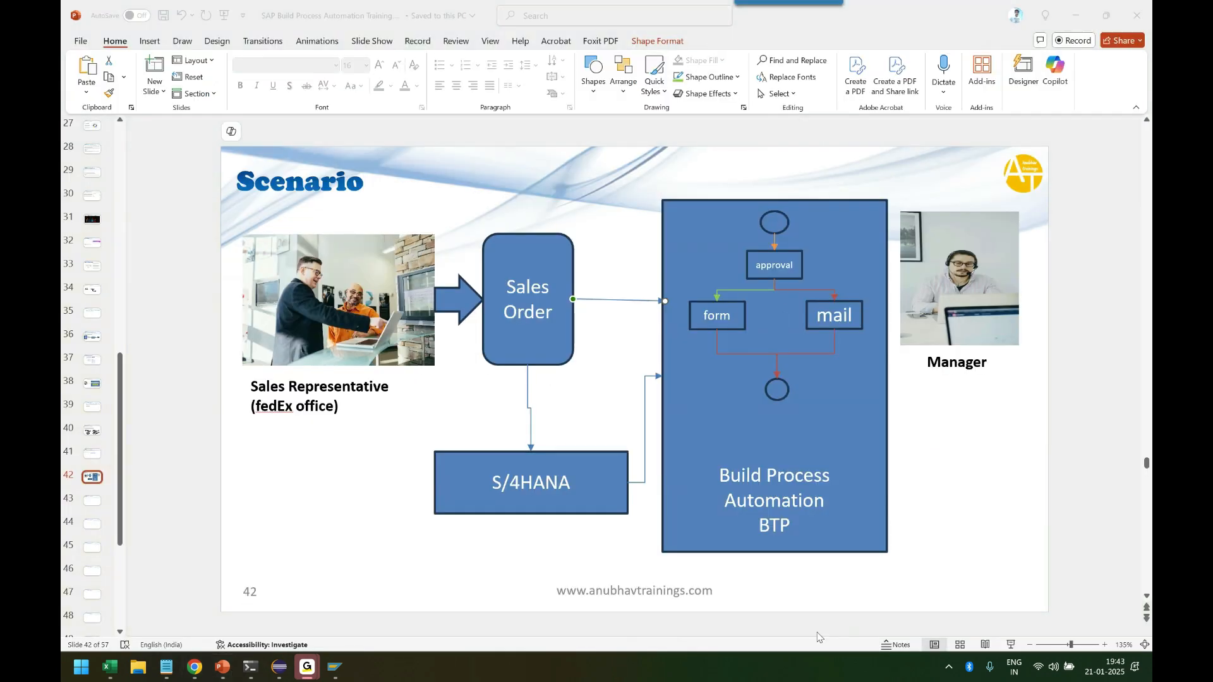
left_click(731, 610)
left_click(1076, 21)
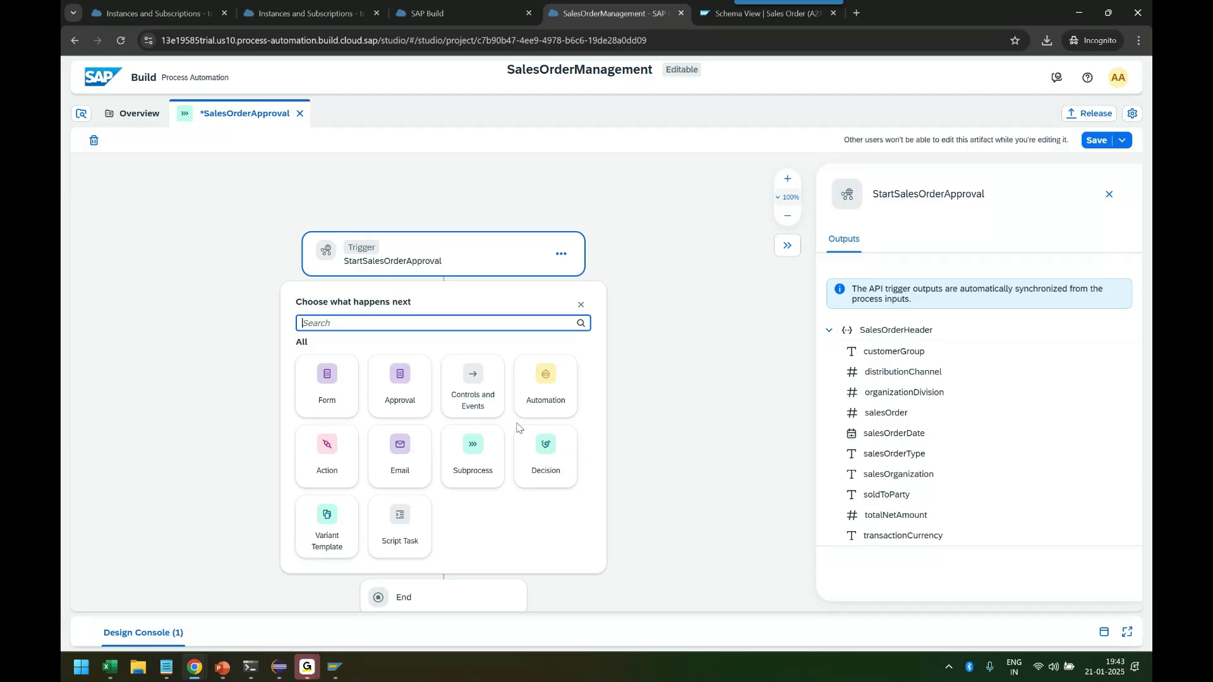
left_click(403, 398)
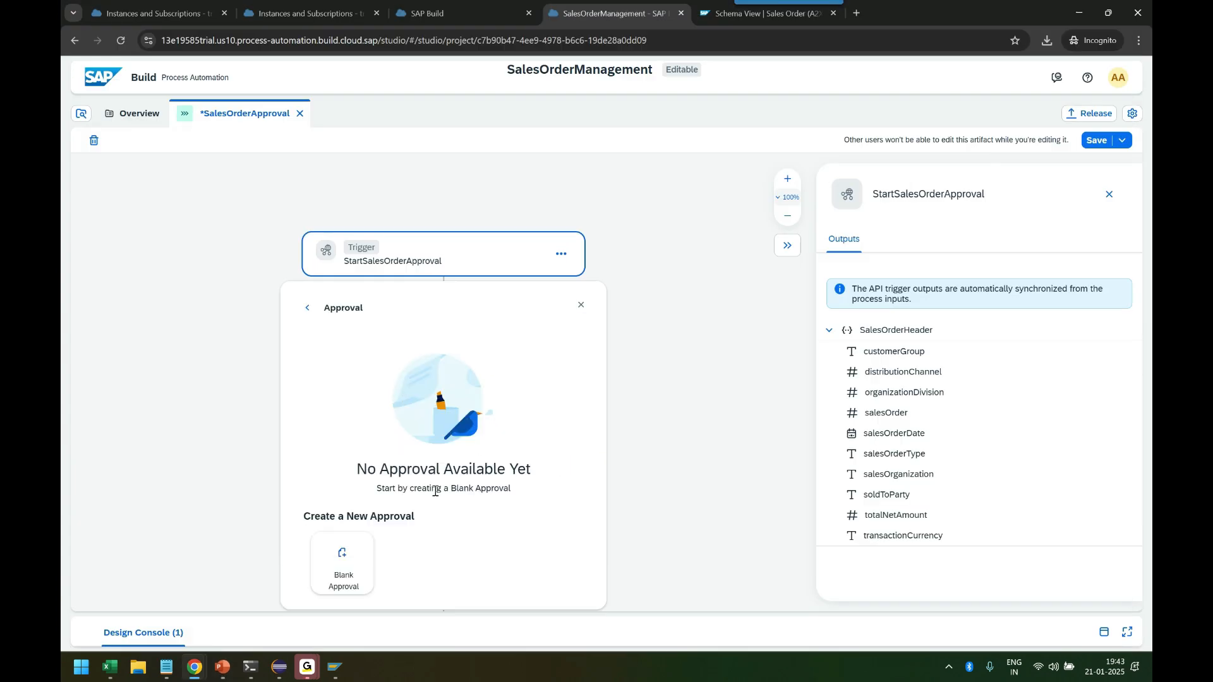
left_click(345, 569)
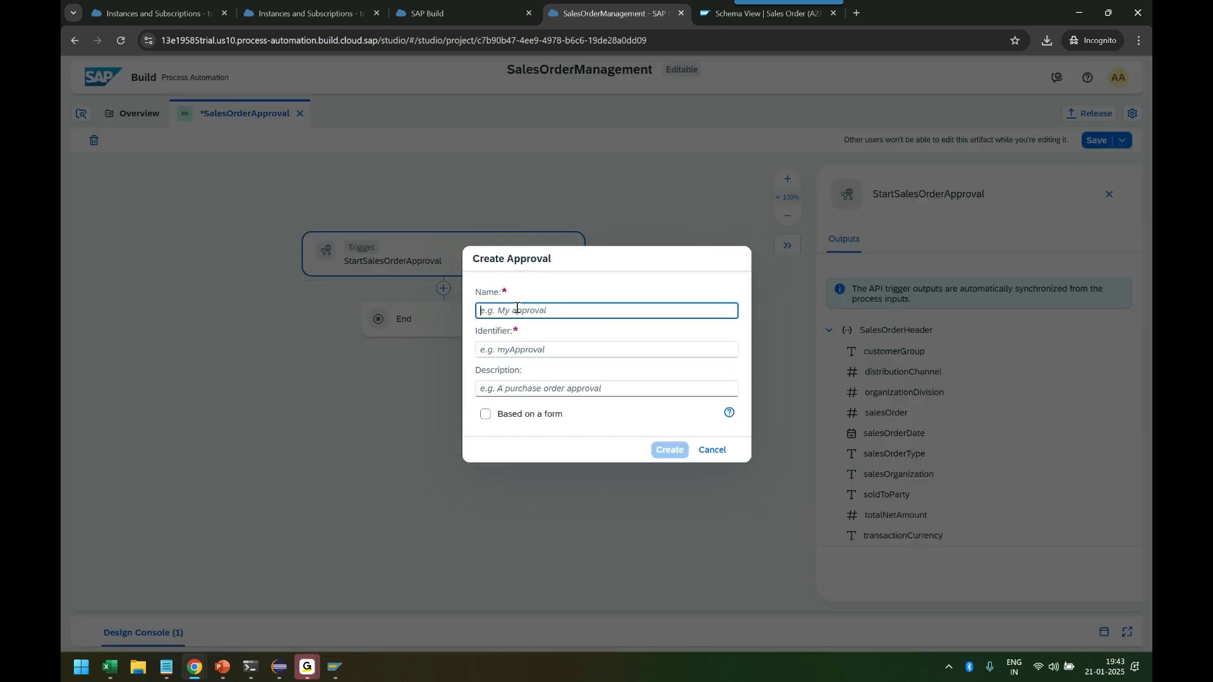
Step: Name the new approval OrderApprovalForm and give it the description "Approval form for order"
type("OrderApprovalForm")
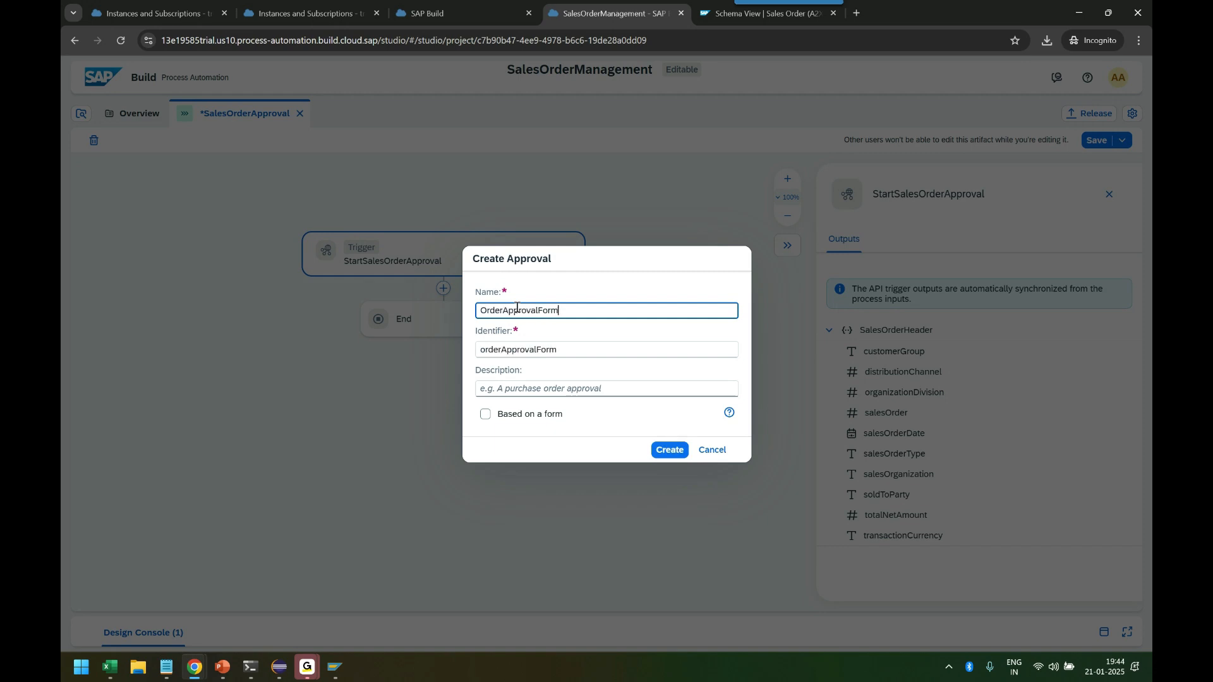
double_click(557, 352)
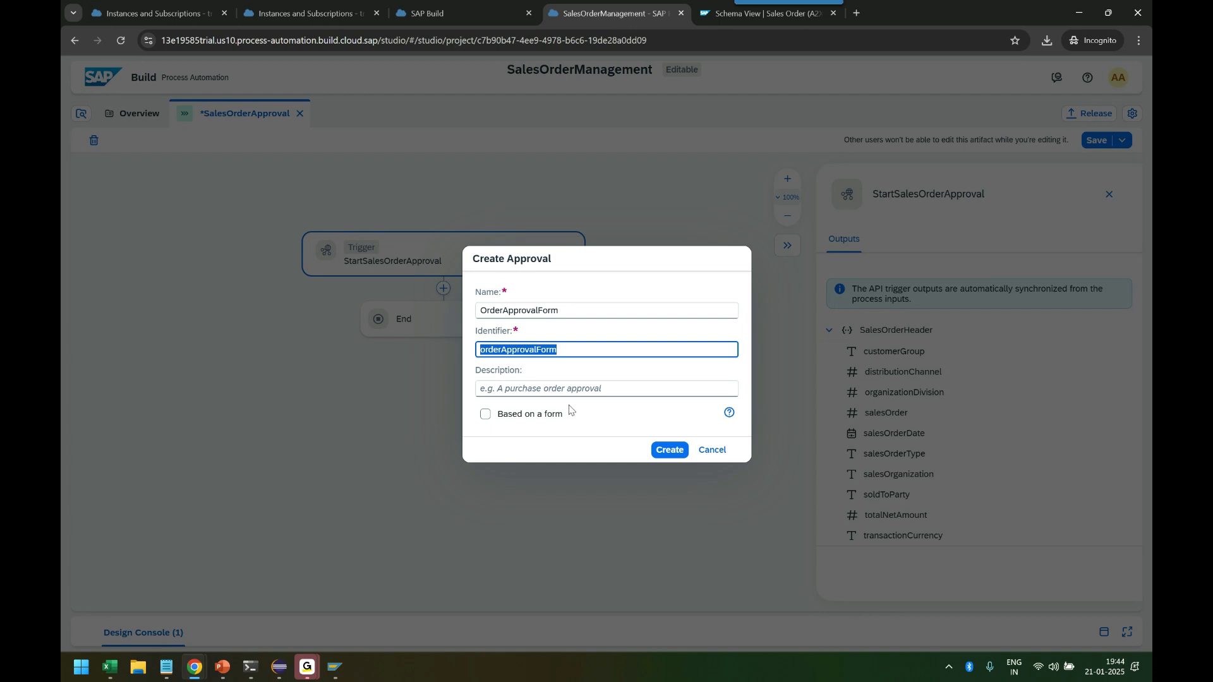
left_click(536, 390)
type("Approval form for order")
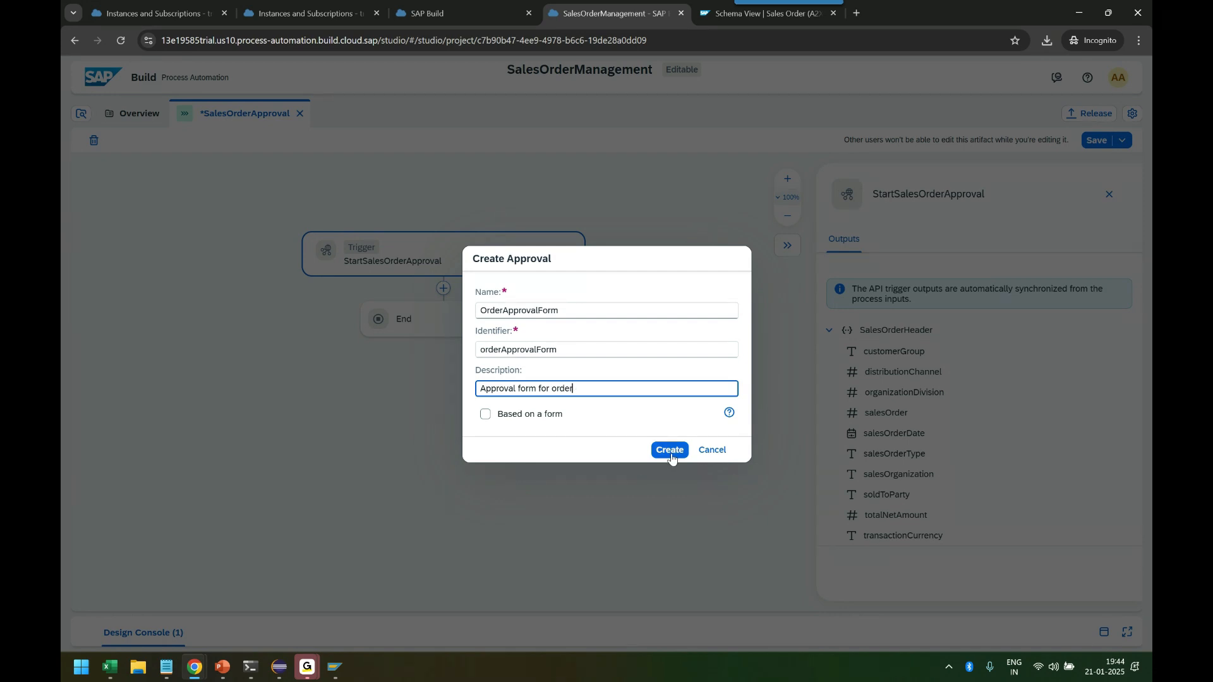
left_click(729, 415)
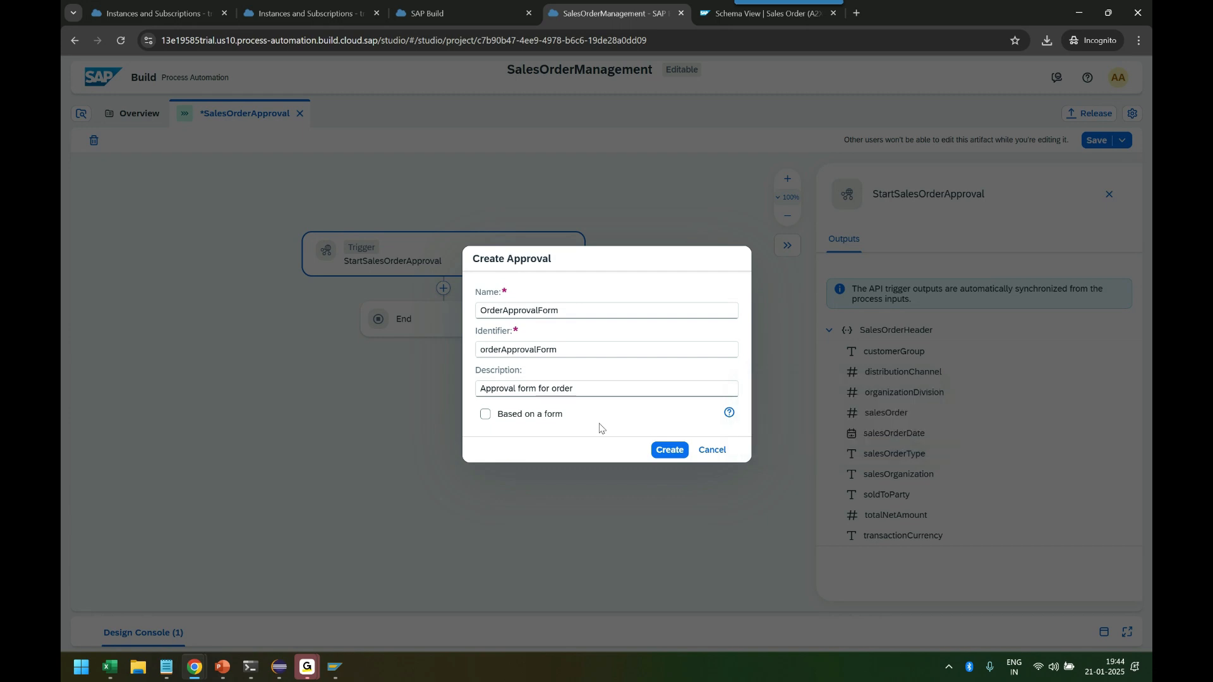
left_click(486, 414)
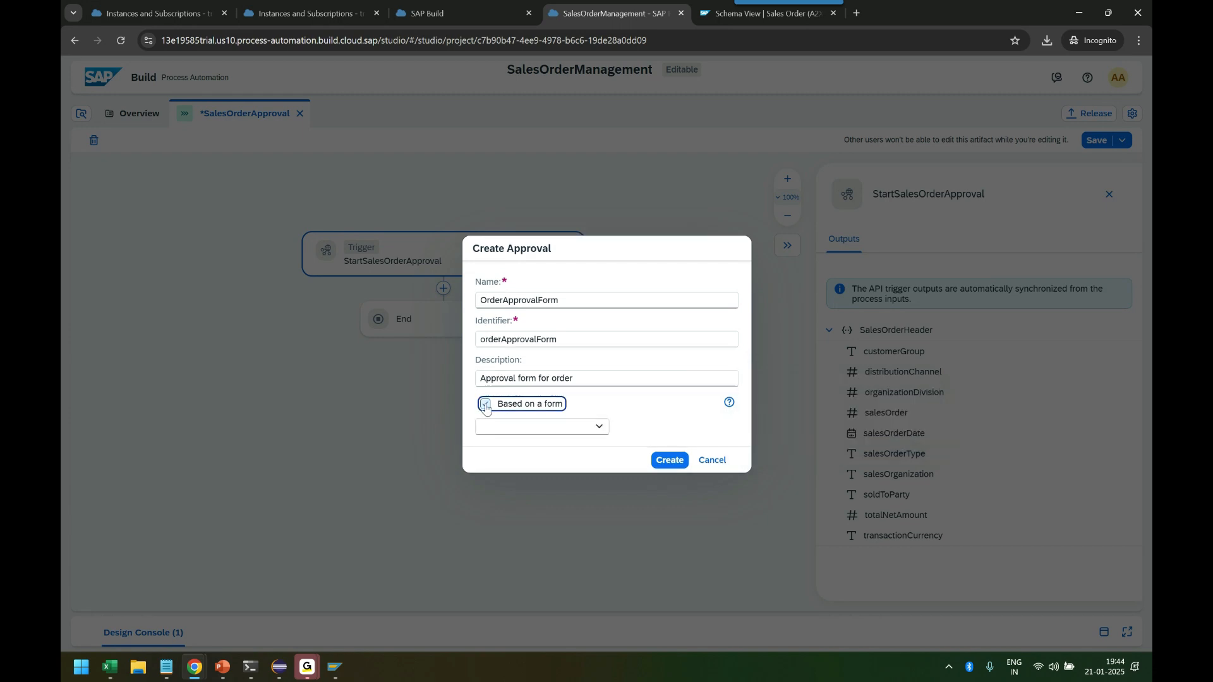
left_click(598, 426)
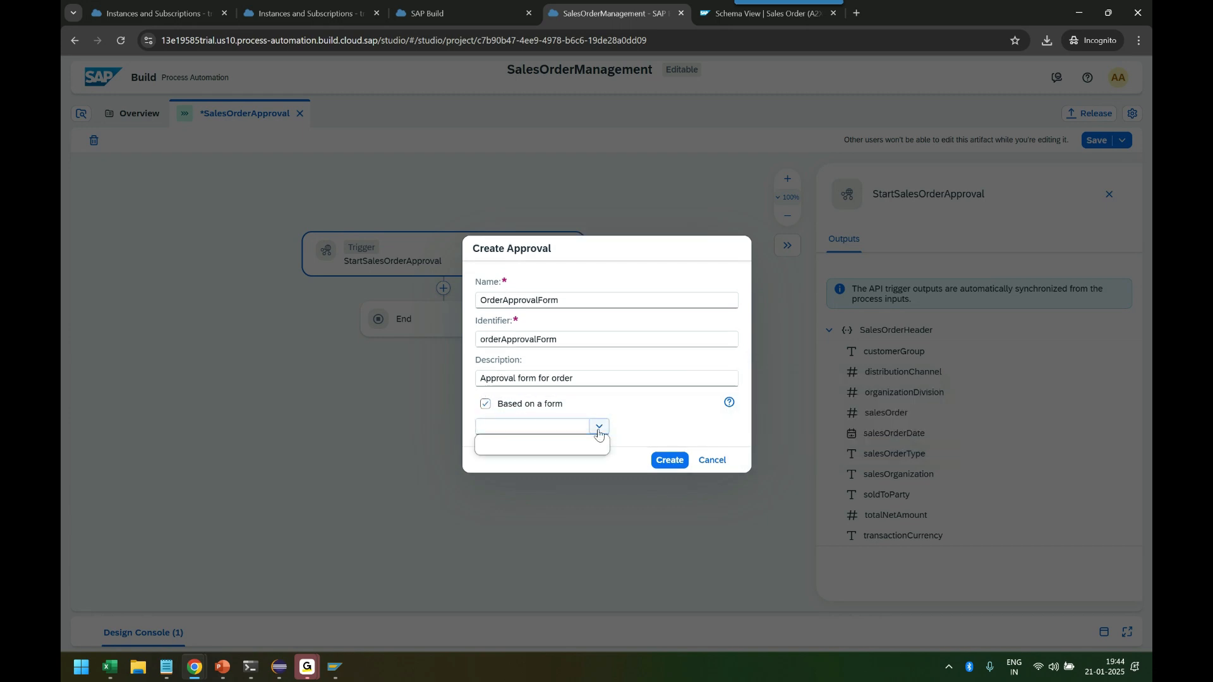
left_click(485, 403)
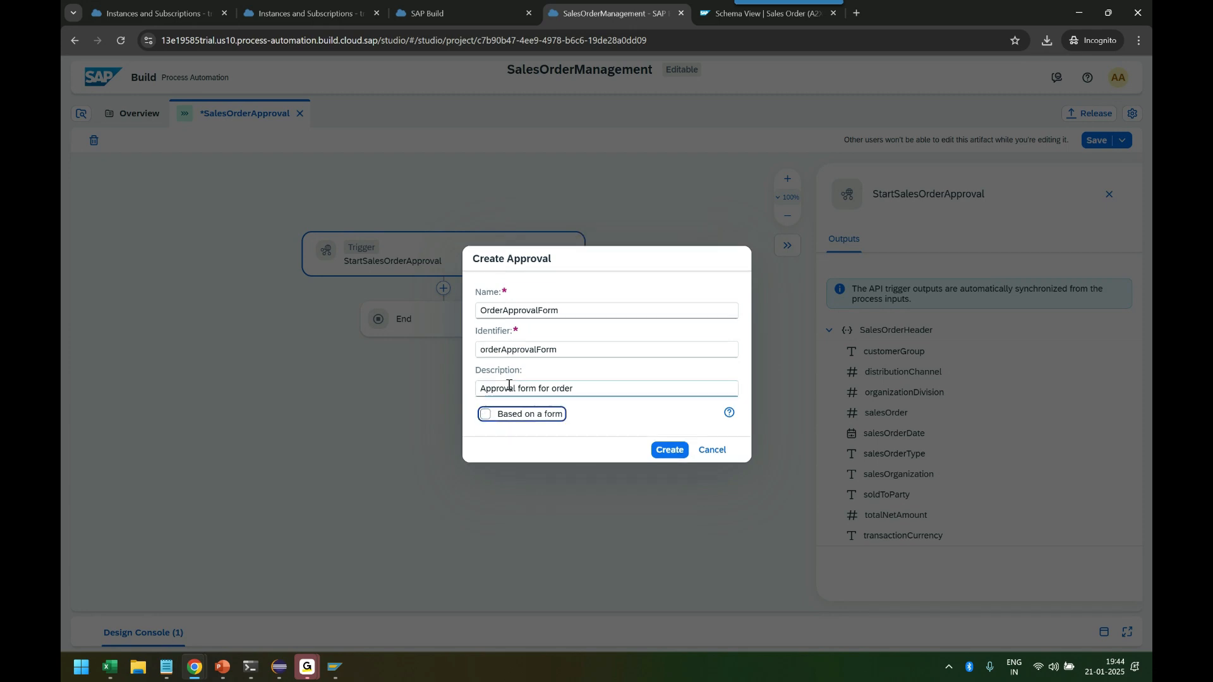
left_click(485, 404)
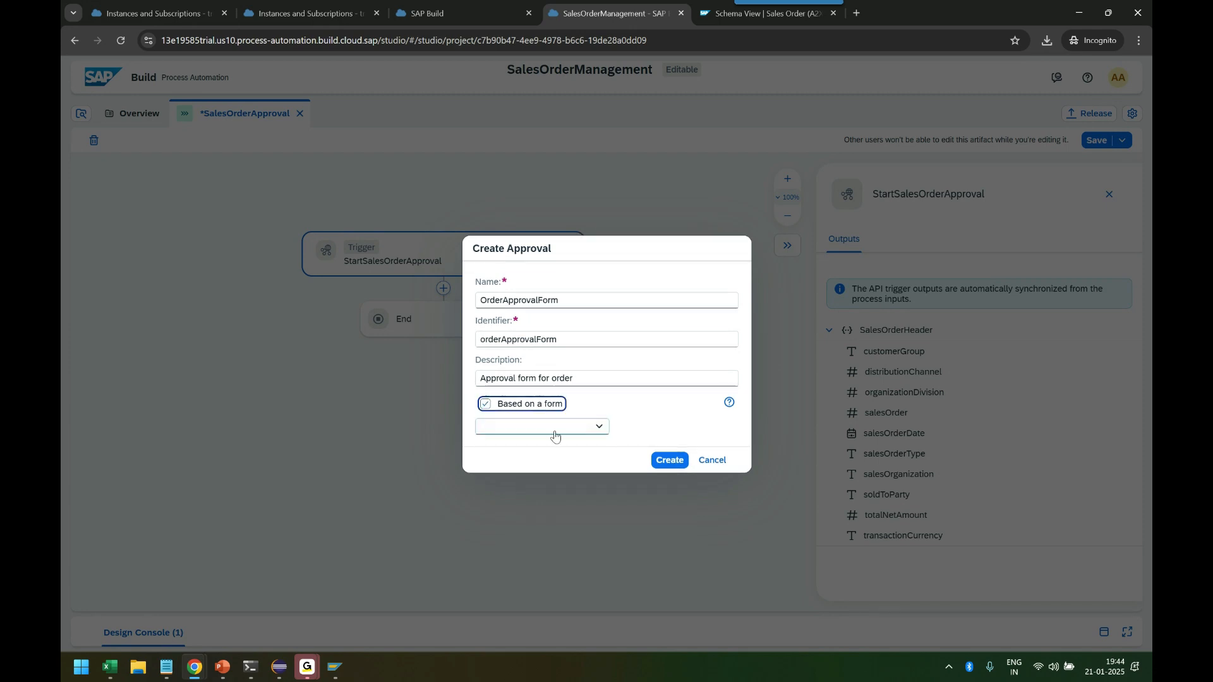
left_click(486, 403)
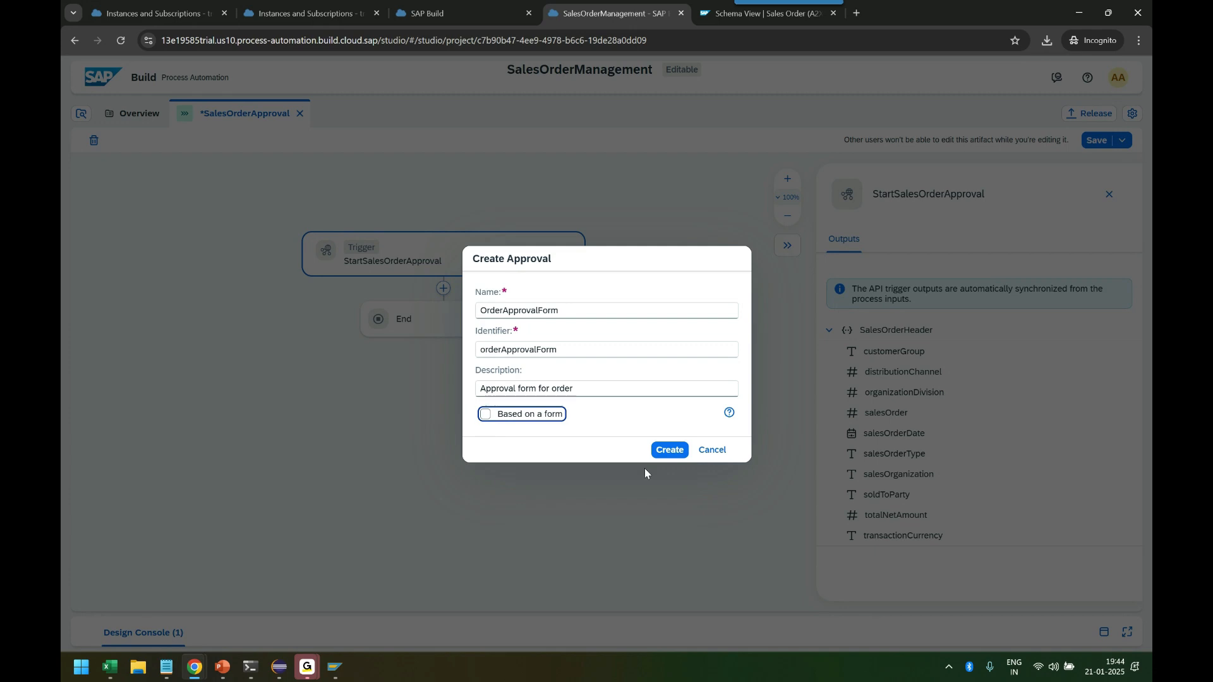
Step: Create the approval and set its subject to "Request for Approval of Sales Order"
left_click(672, 451)
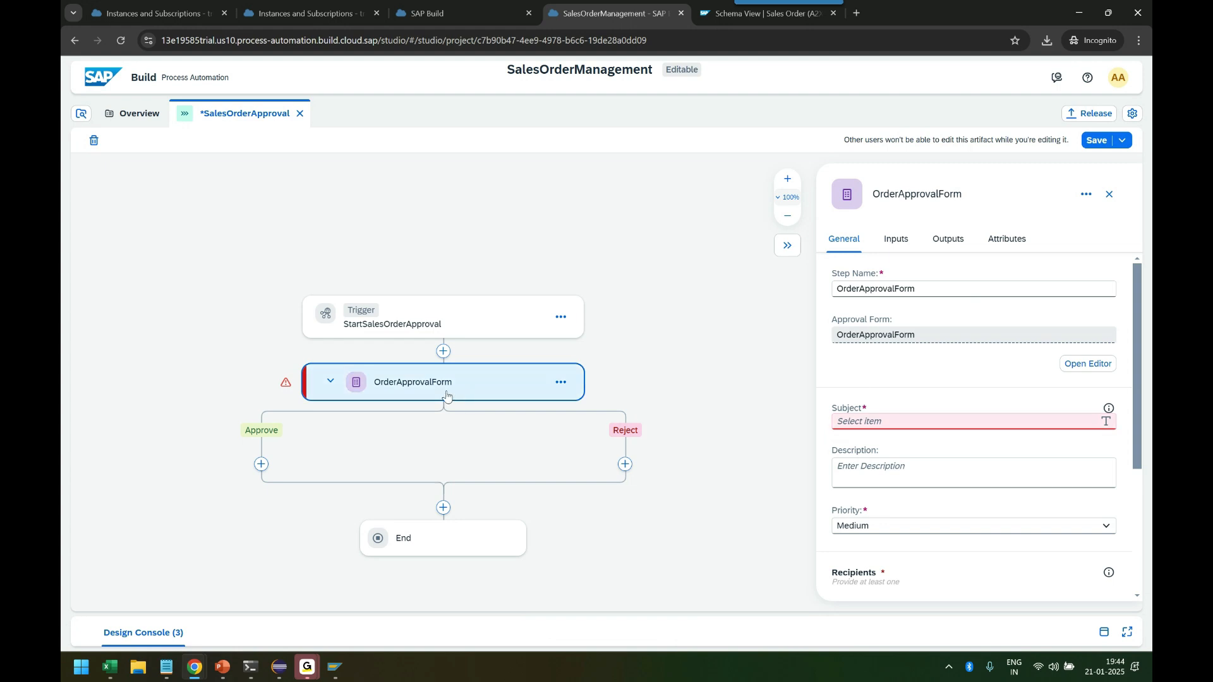
left_click(843, 420)
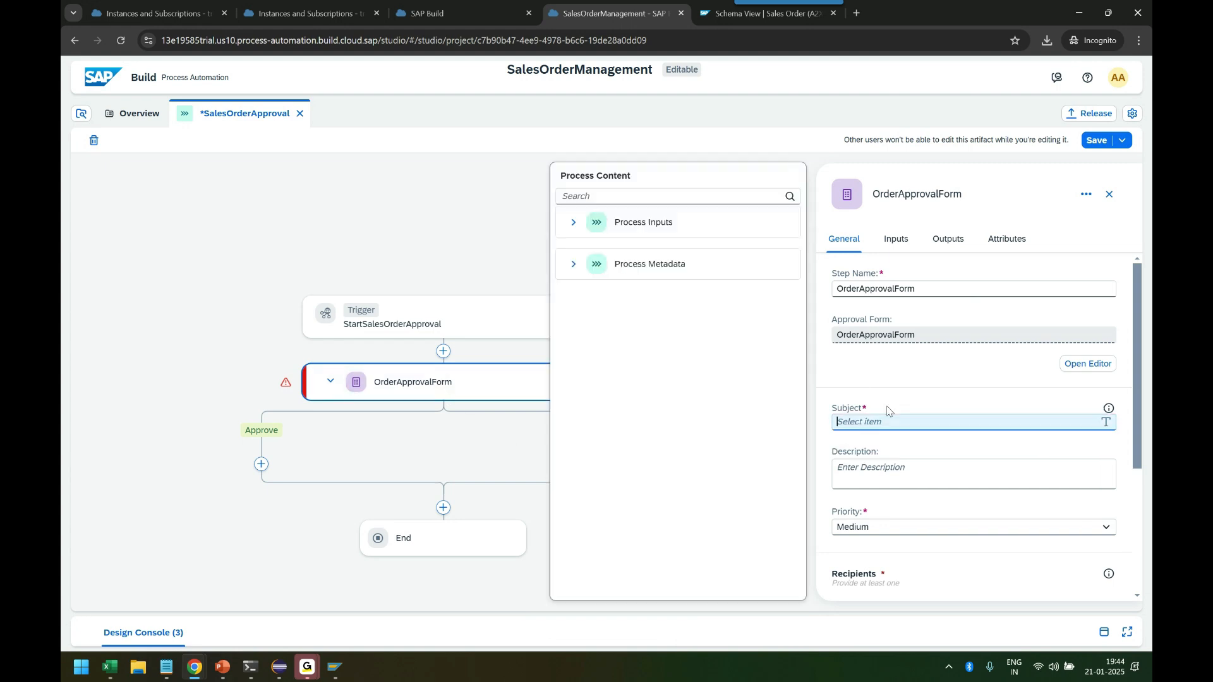
left_click(875, 419)
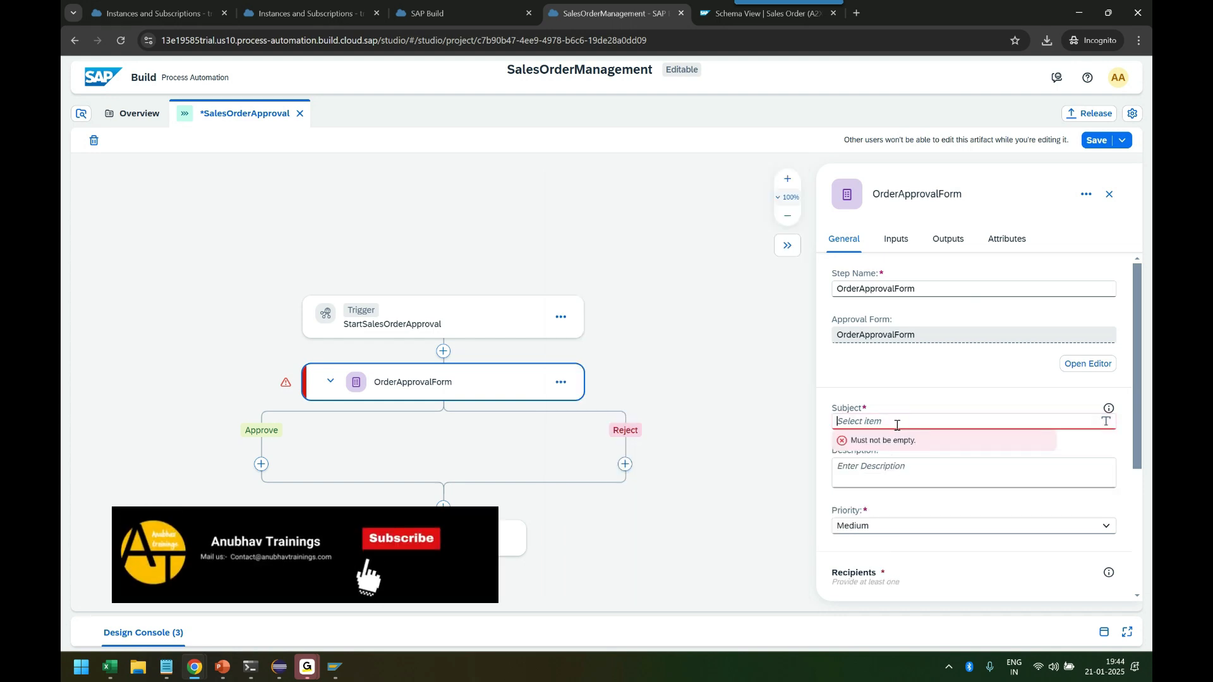
type("Please")
key("ctrl+a")
type("R")
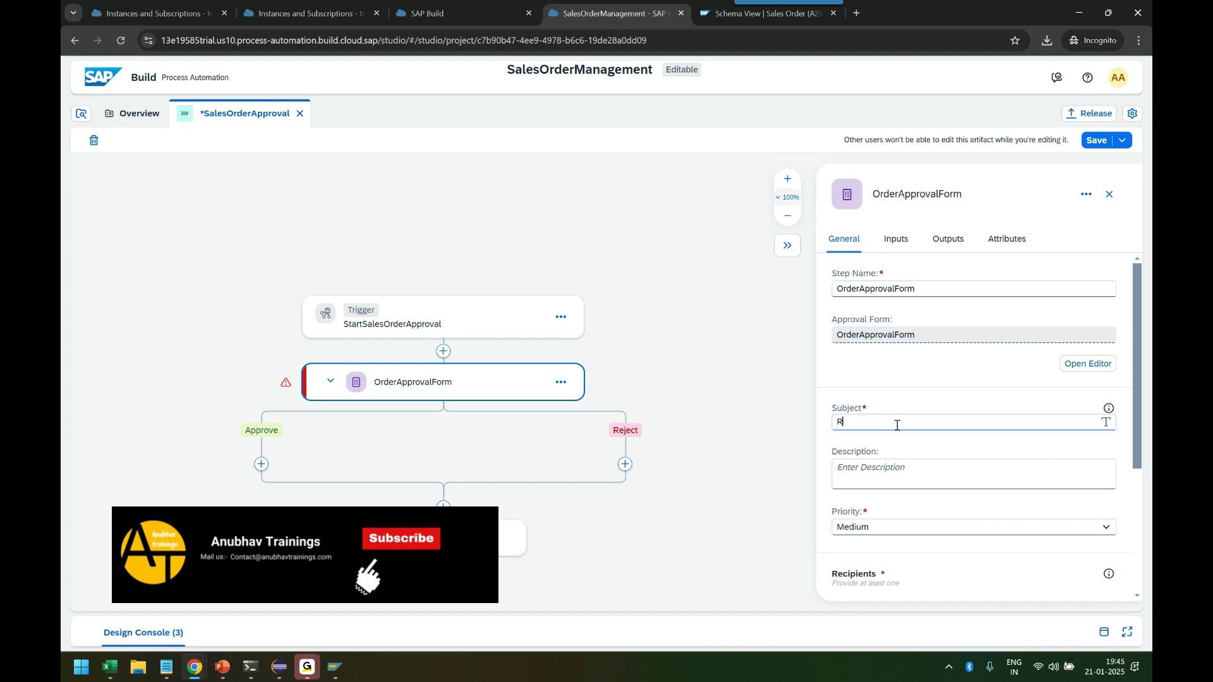
type("equest for Approval of Sales Order")
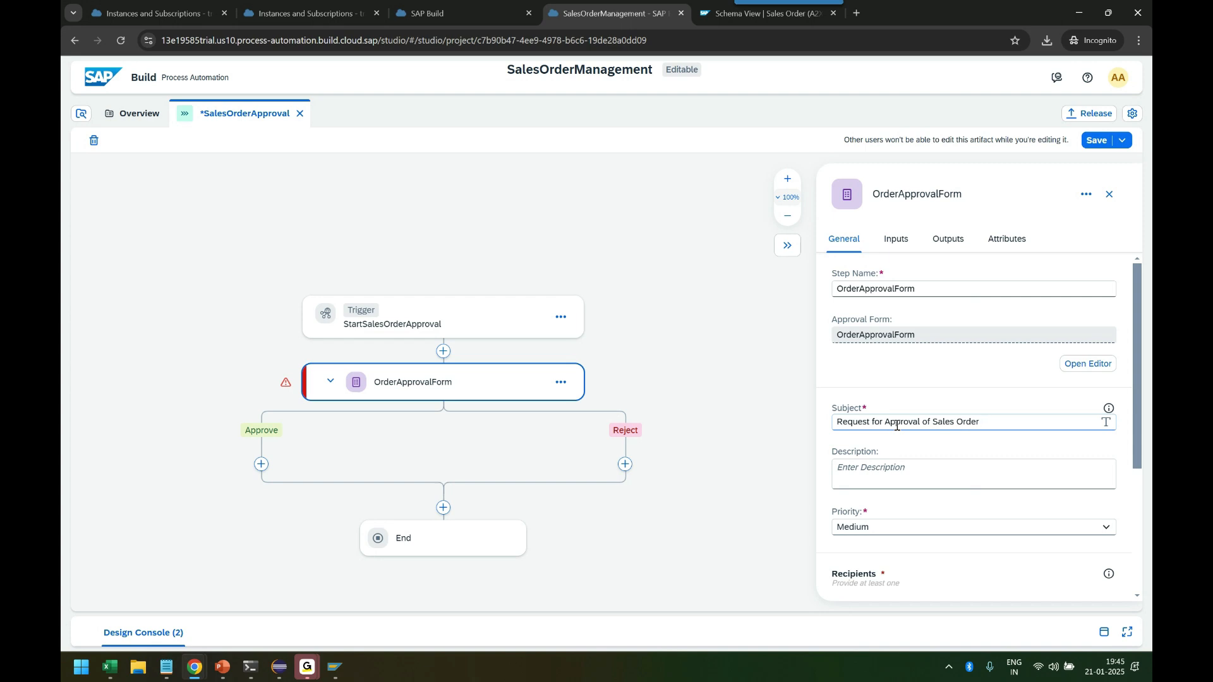
Step: Try to append the salesOrder process input to the subject of the OrderApprovalForm step
right_click(1036, 425)
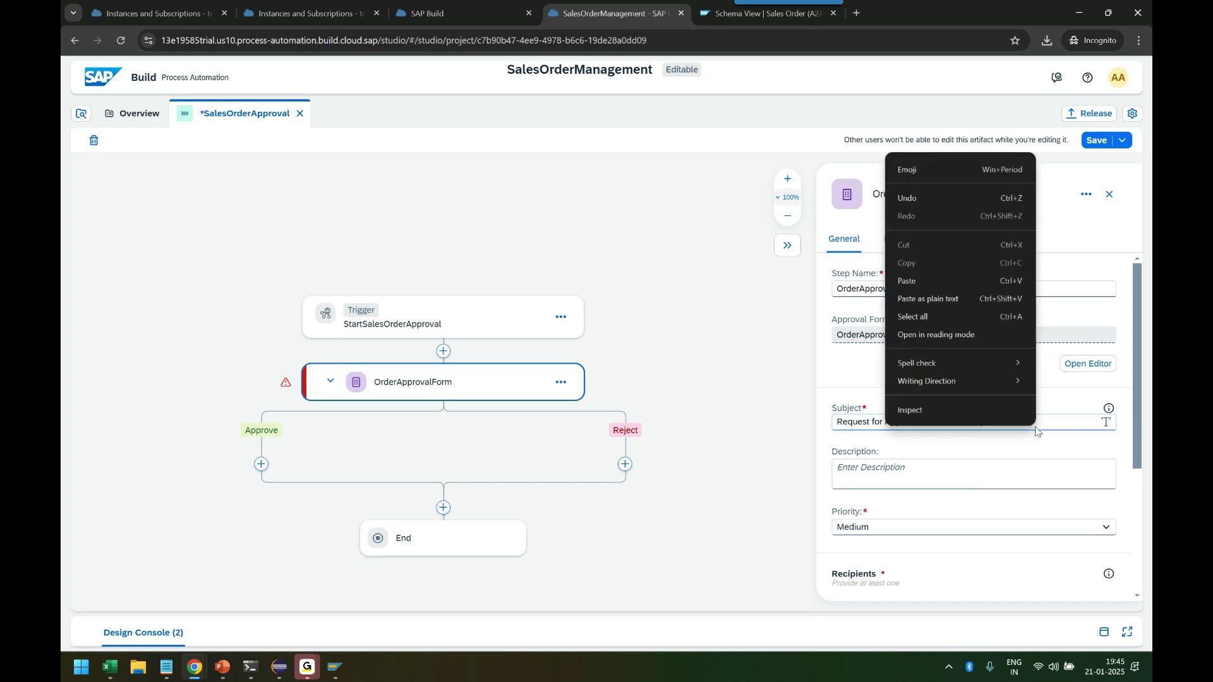
left_click(1080, 427)
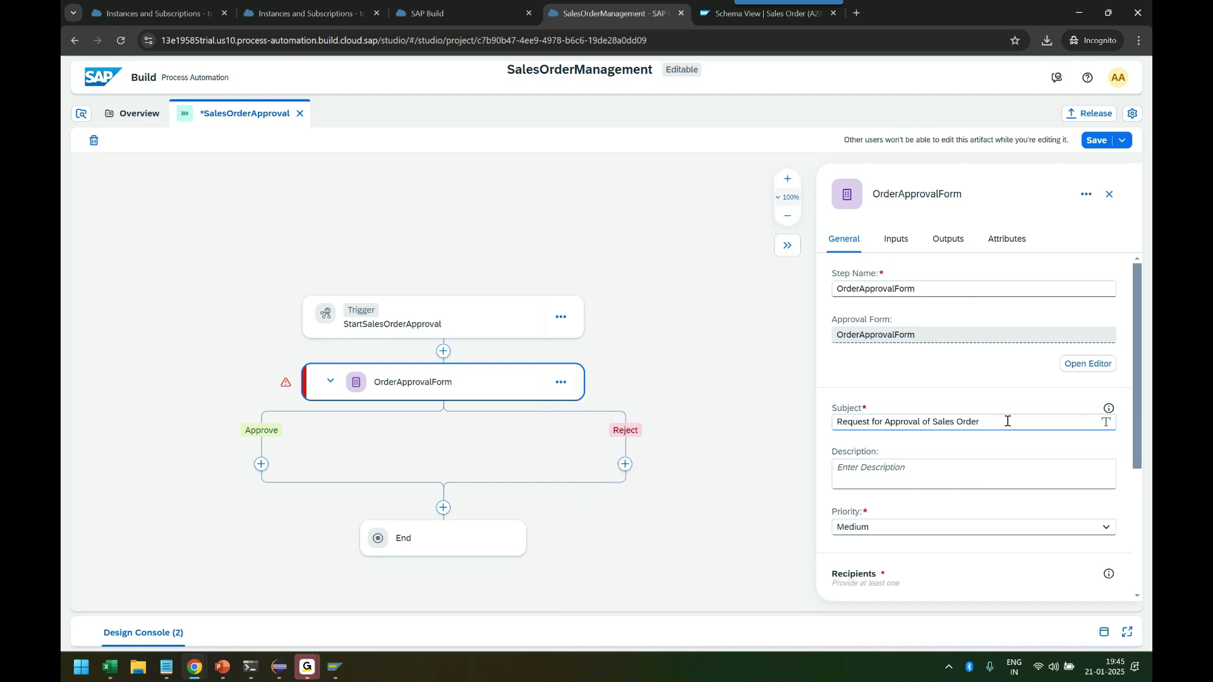
triple_click(1008, 421)
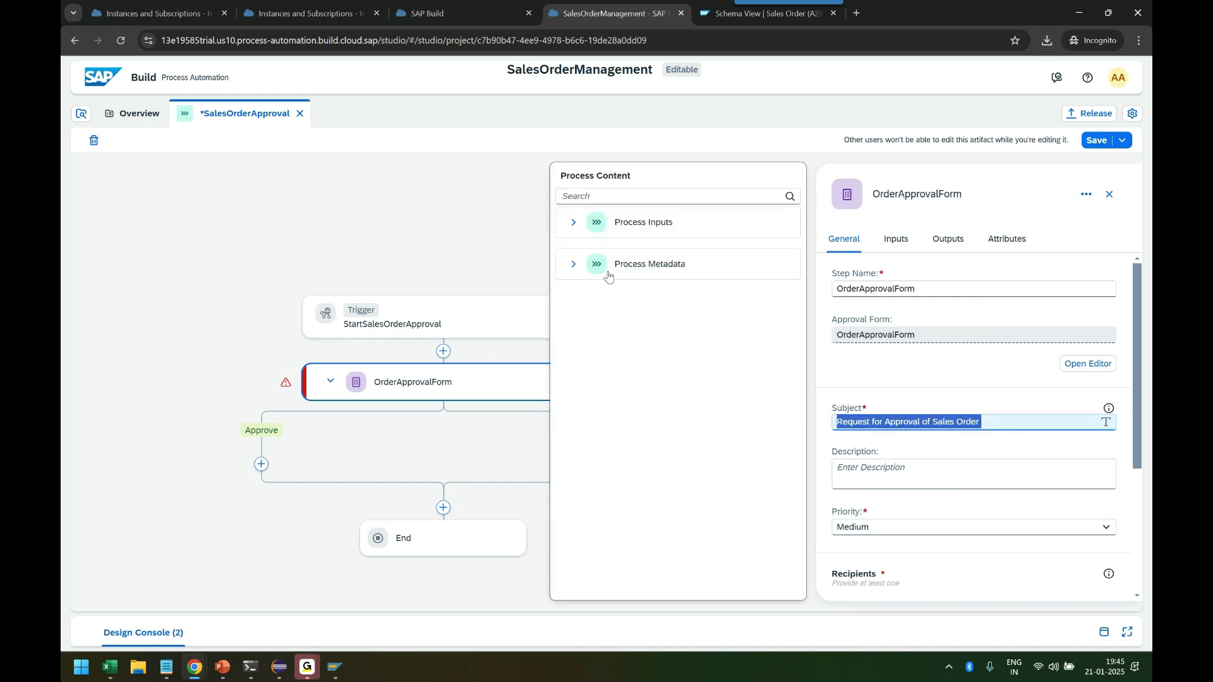
left_click(573, 222)
left_click(584, 249)
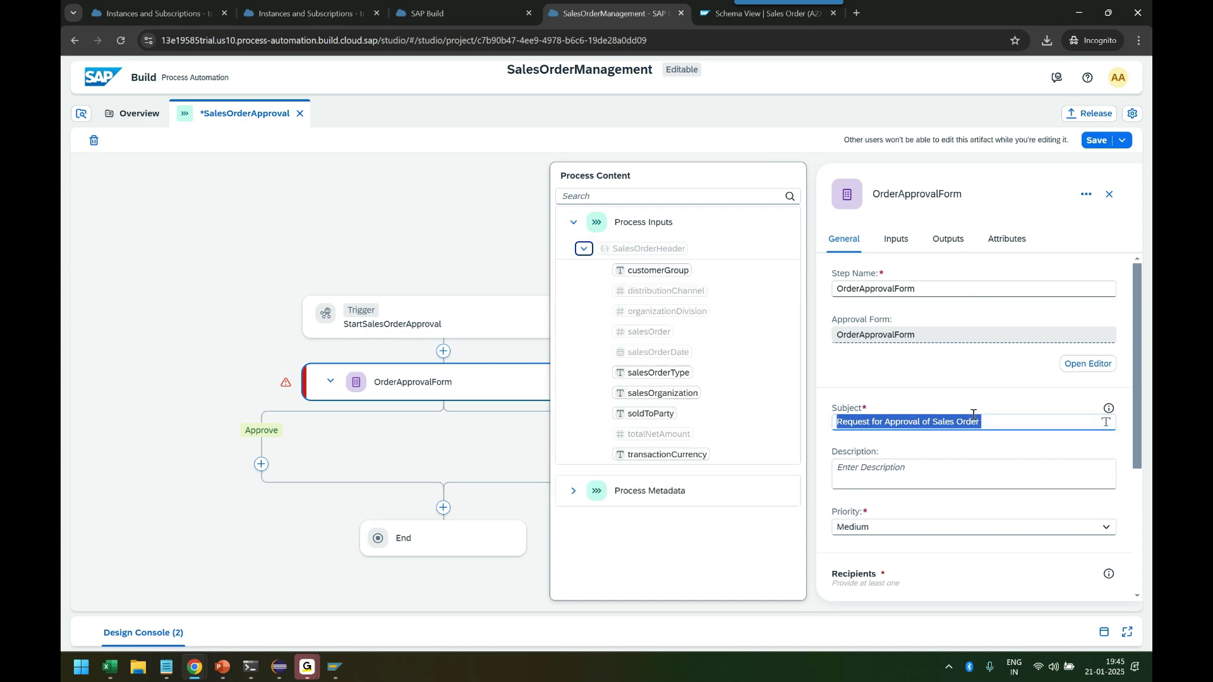
left_click(1000, 425)
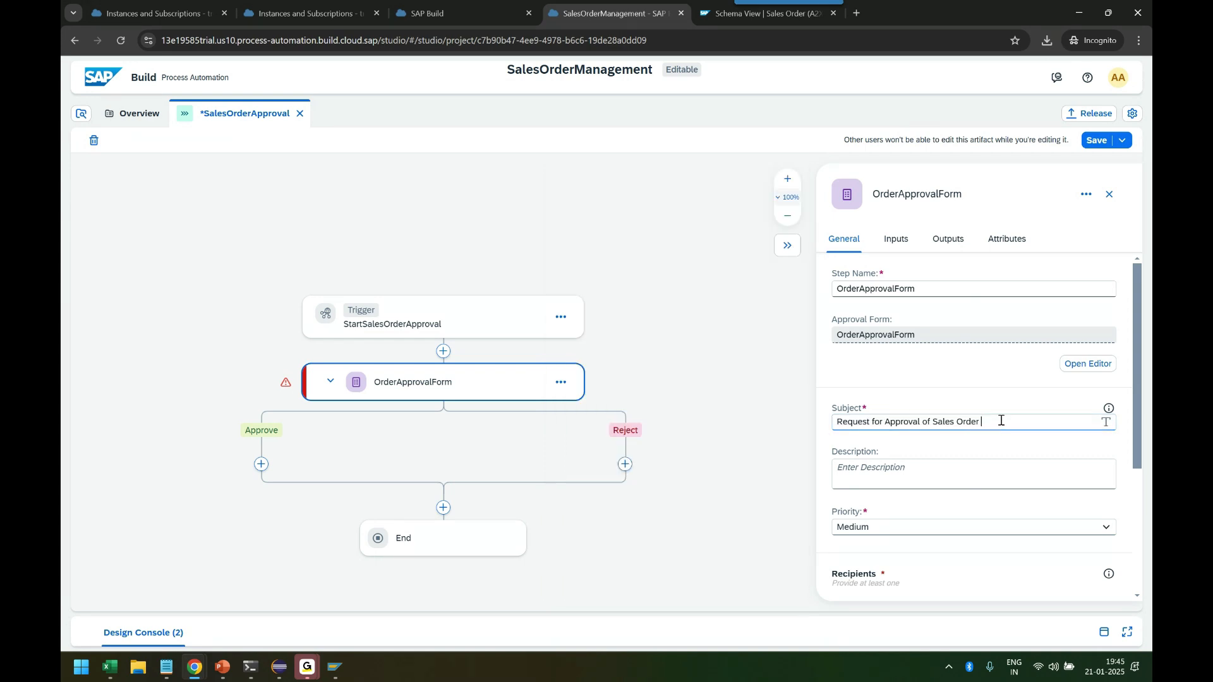
left_click(1000, 420)
left_click(572, 221)
left_click(583, 248)
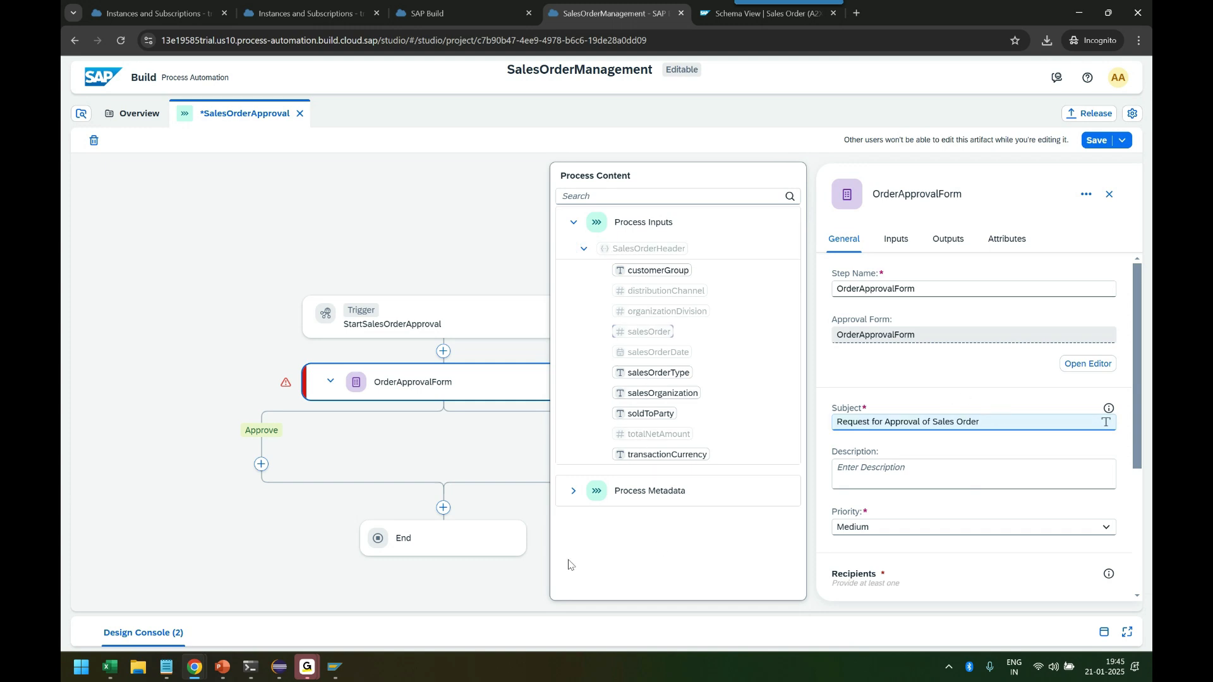
left_click(504, 569)
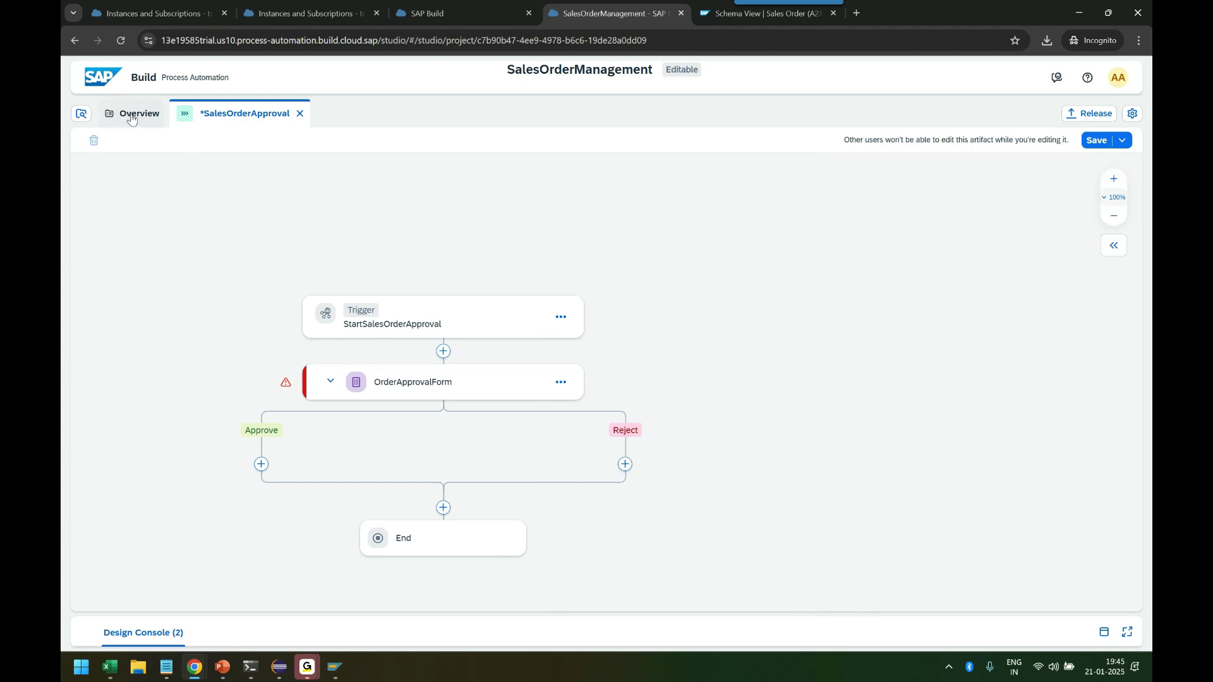
Step: Change the salesOrder field's type to String in the SalesOrderHeader data type, save it and return to the SalesOrderApproval process
left_click(81, 113)
left_click(124, 173)
left_click(140, 192)
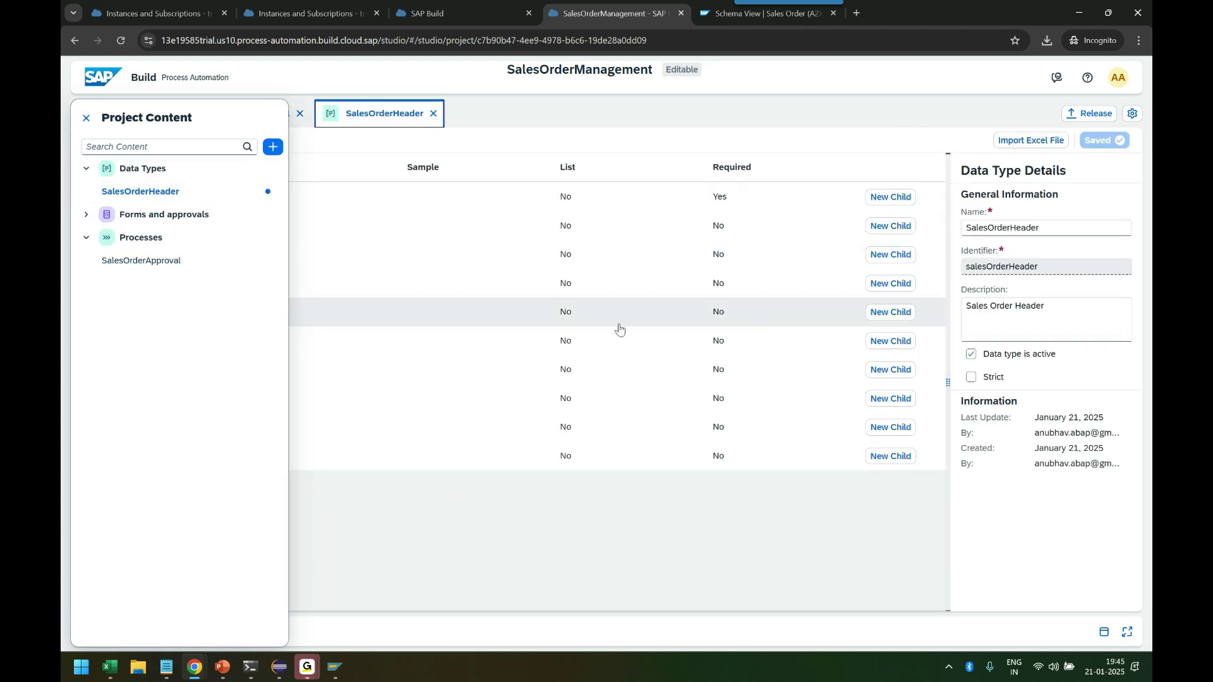
left_click(761, 209)
left_click(1088, 280)
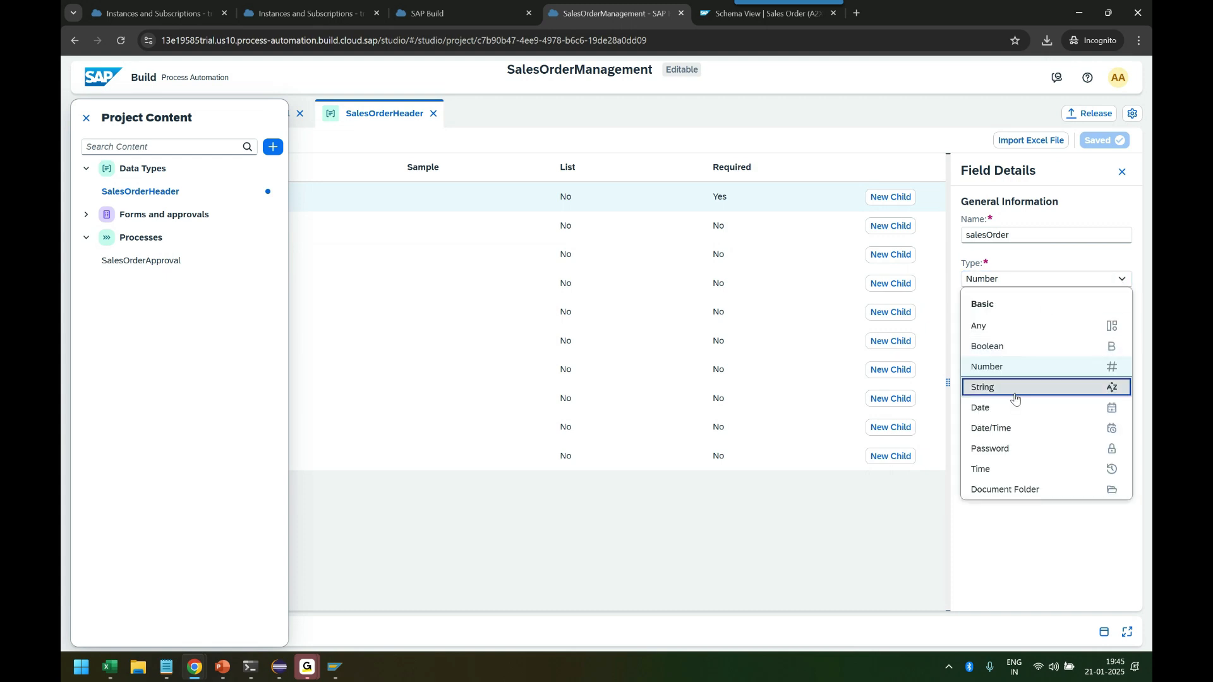
left_click(1016, 395)
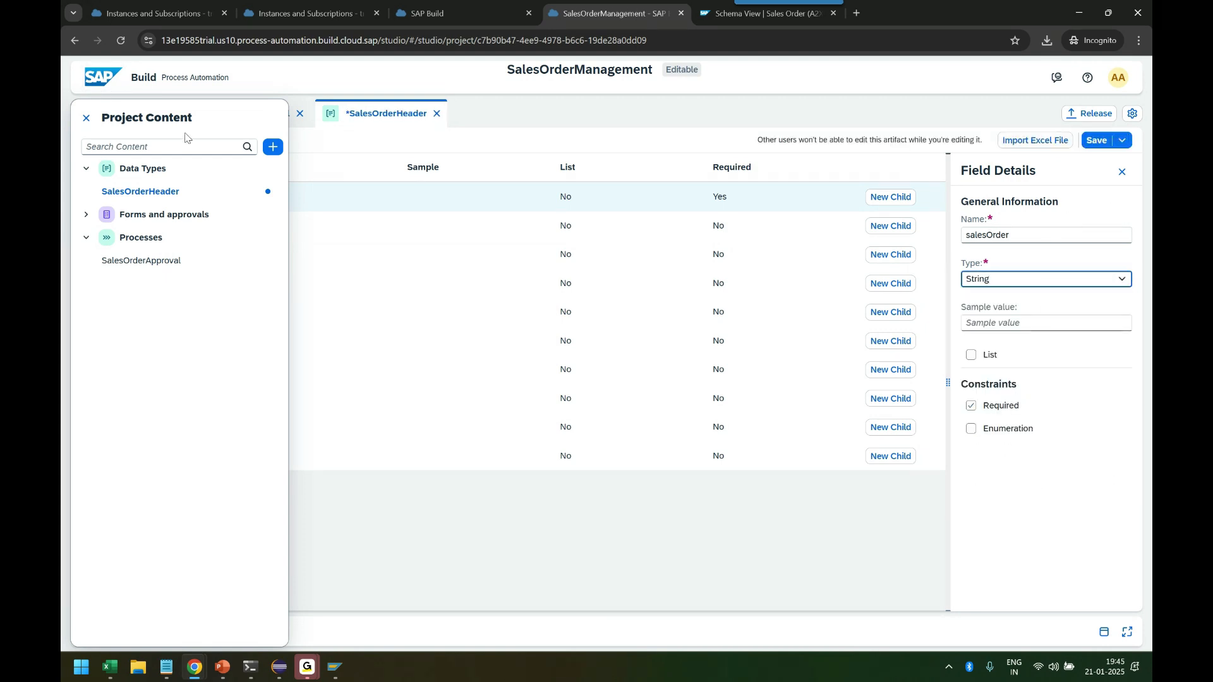
left_click(1097, 140)
left_click(432, 113)
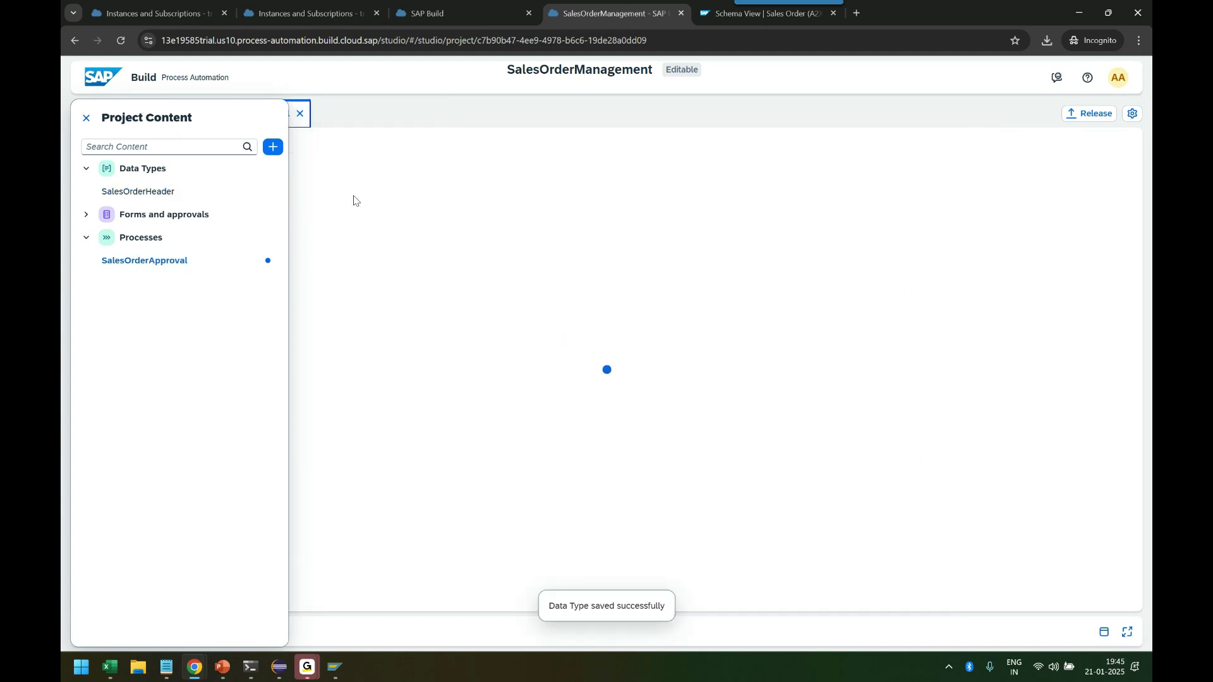
left_click(86, 118)
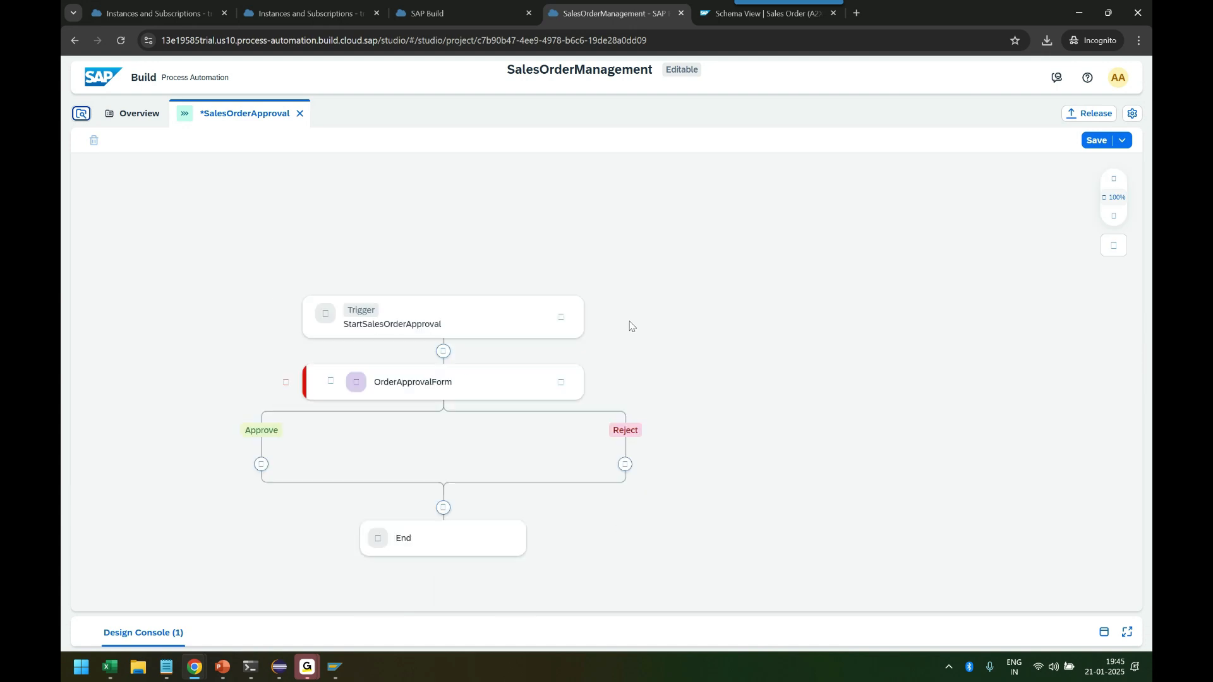
Step: Append the salesOrder process input from SalesOrderHeader to the subject of the OrderApprovalForm step
left_click(548, 384)
left_click(1017, 422)
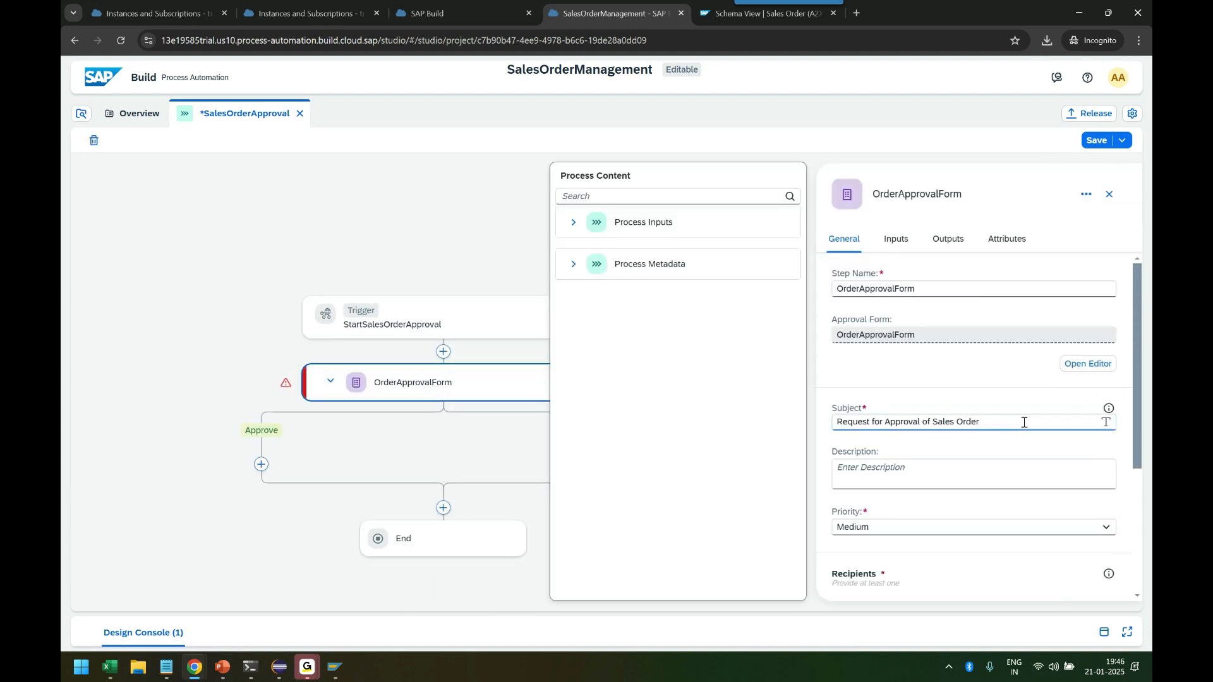
left_click(573, 223)
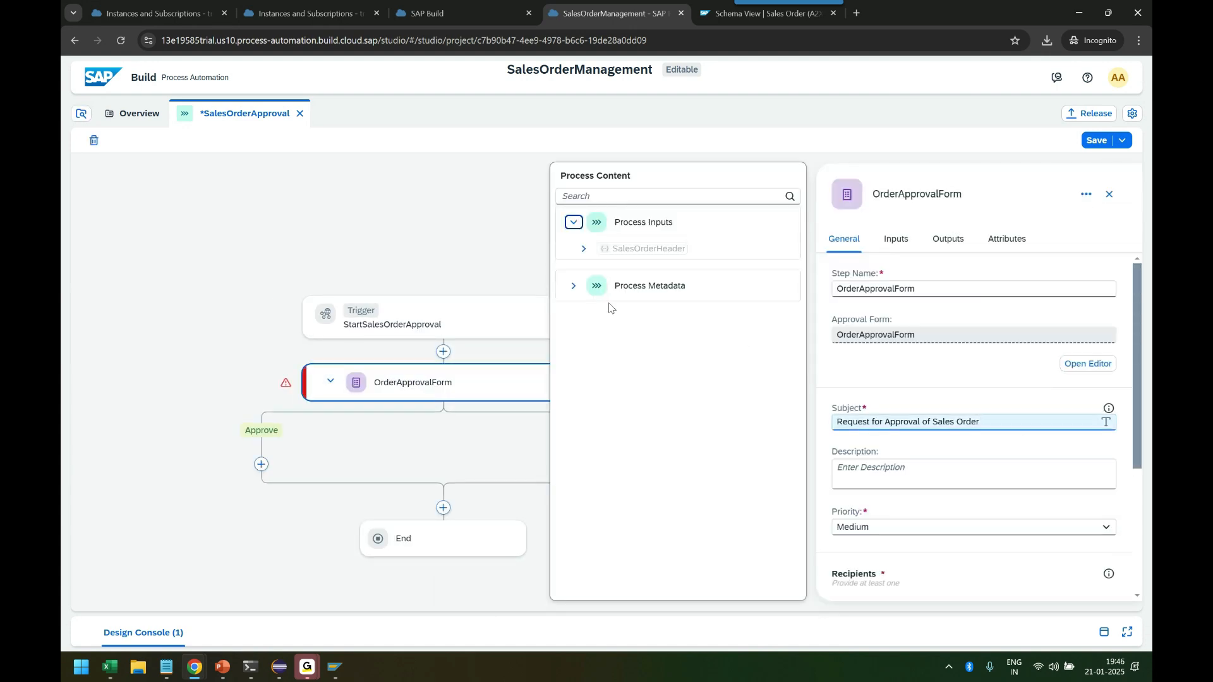
left_click(584, 249)
left_click(649, 331)
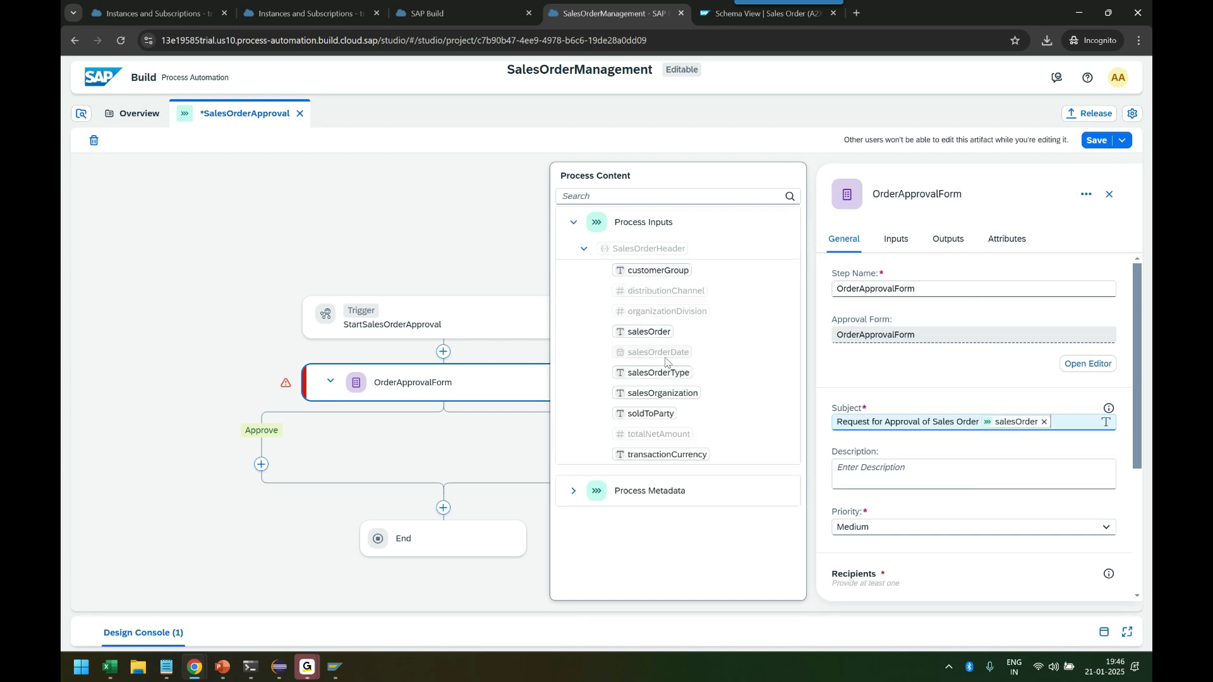
Step: Enter the OrderApprovalForm description "Hey Manager, Your employee have requested for an order approval, Kindly review." with a closing "Regards" line
left_click(892, 471)
type("H")
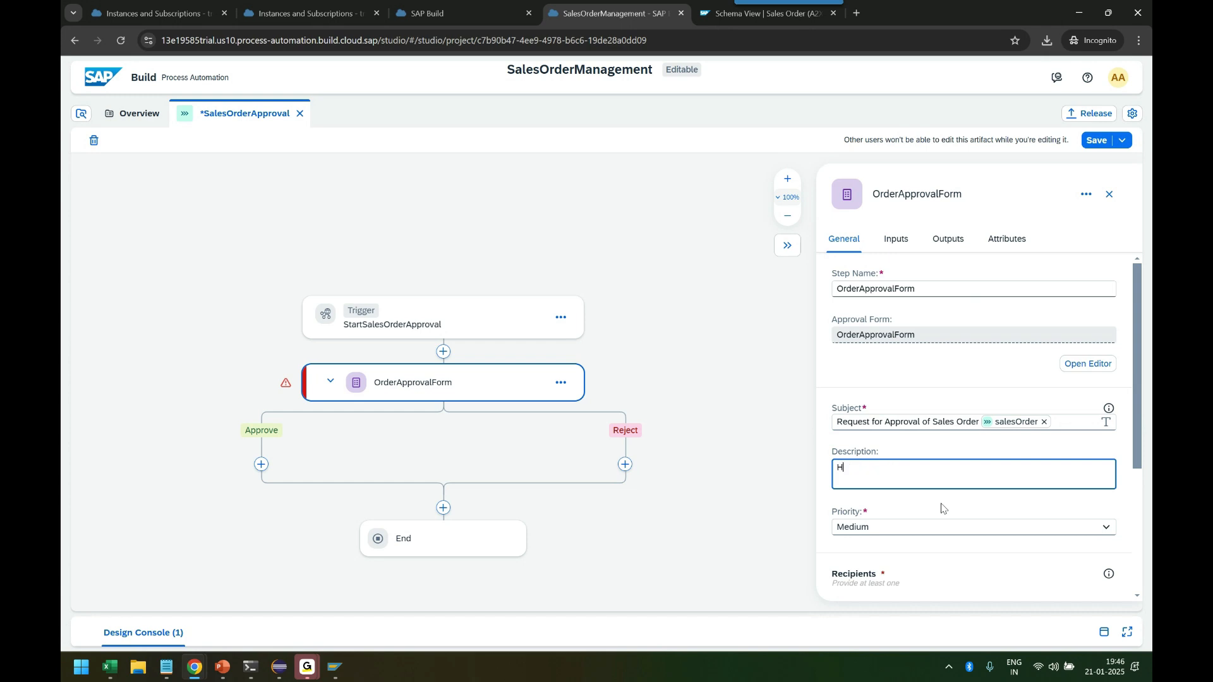
type("ey Manager,")
key("Return")
key("Return")
type("Your employee")
key("shift+Home")
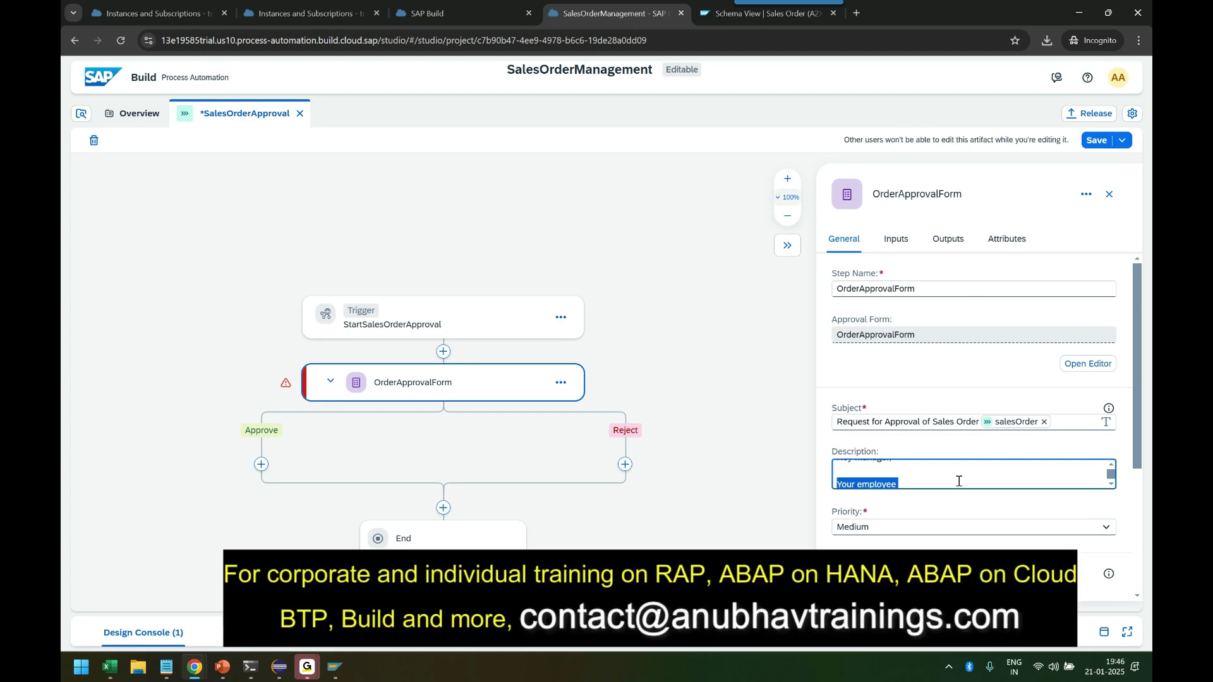
key("End")
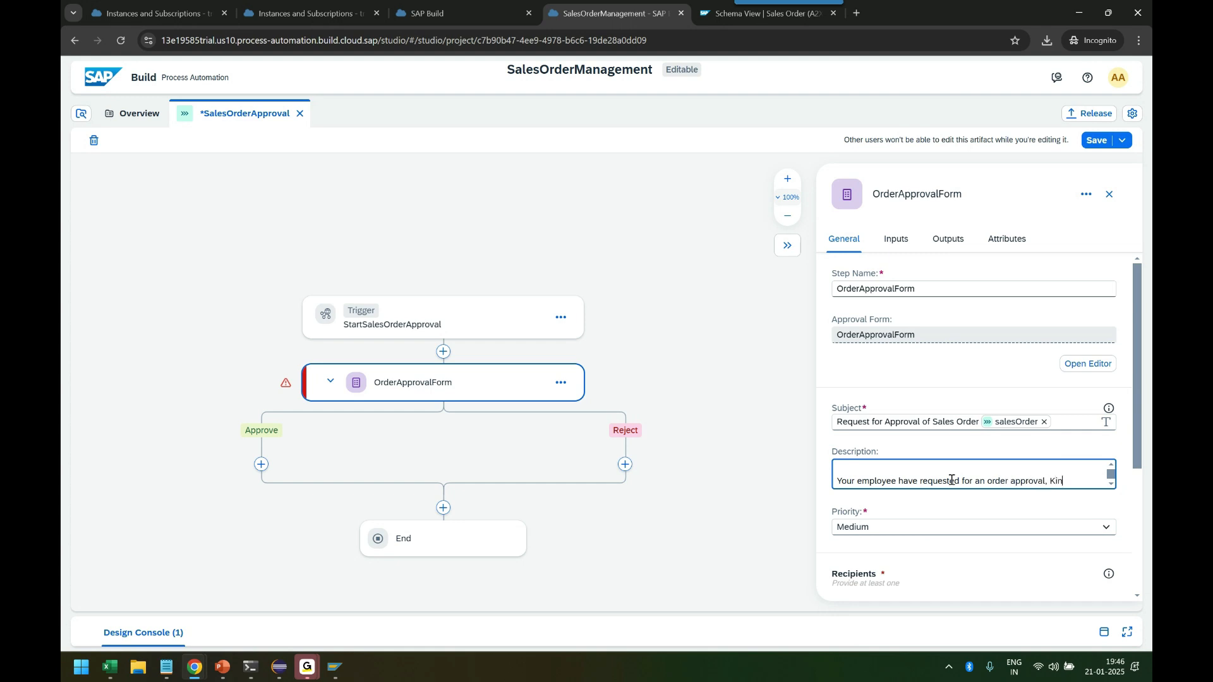
type("iew")
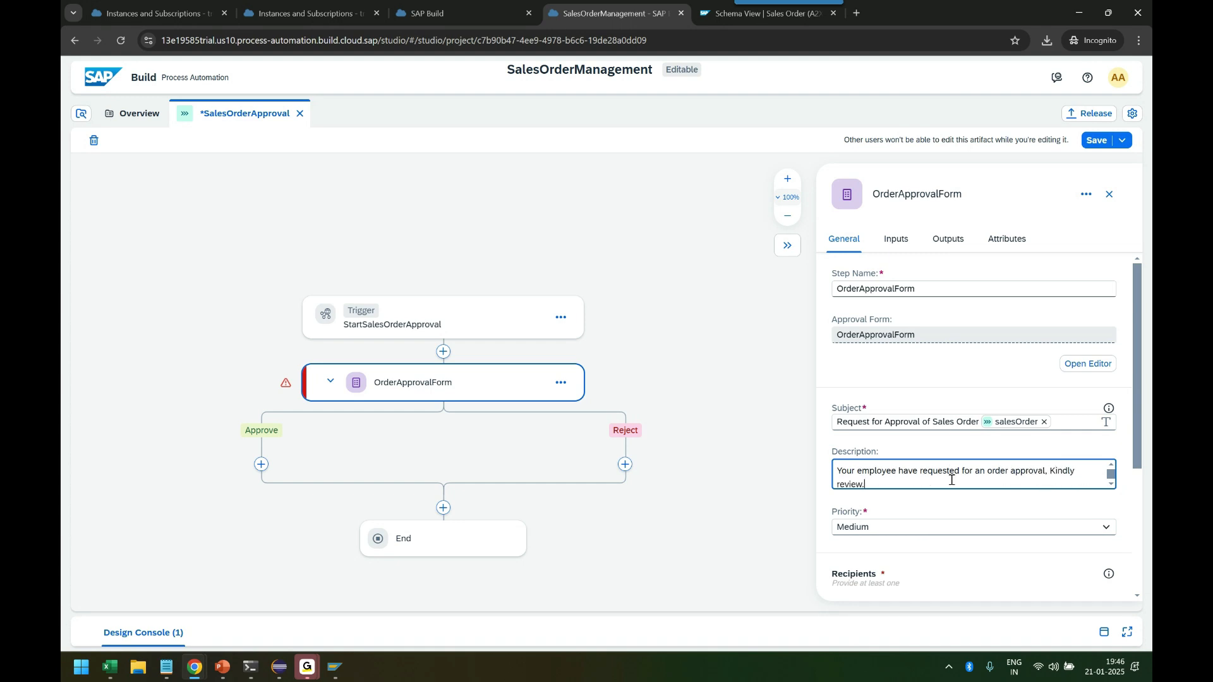
type(".")
key("Return")
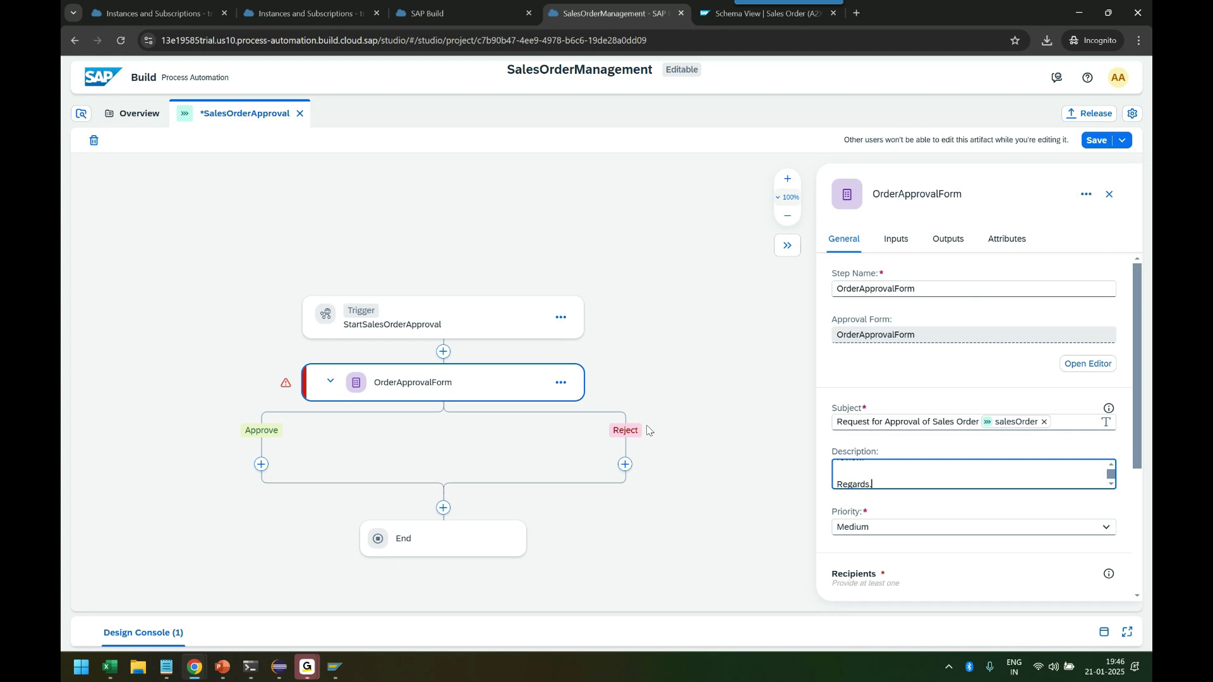
scroll(931, 486, "up", 3)
left_click(792, 510)
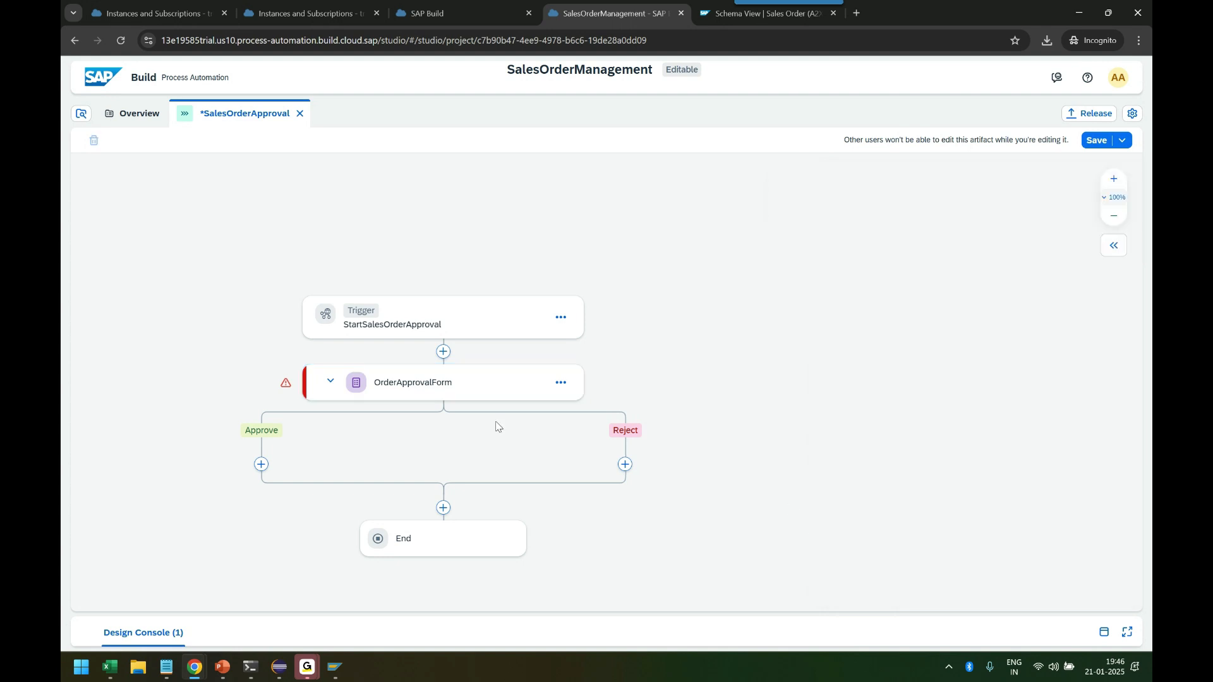
Step: Reopen the OrderApprovalForm step at its recipients and check the account menu for the signed-in user's e-mail address
left_click(460, 393)
scroll(1004, 458, "down", 1)
scroll(1005, 458, "down", 3)
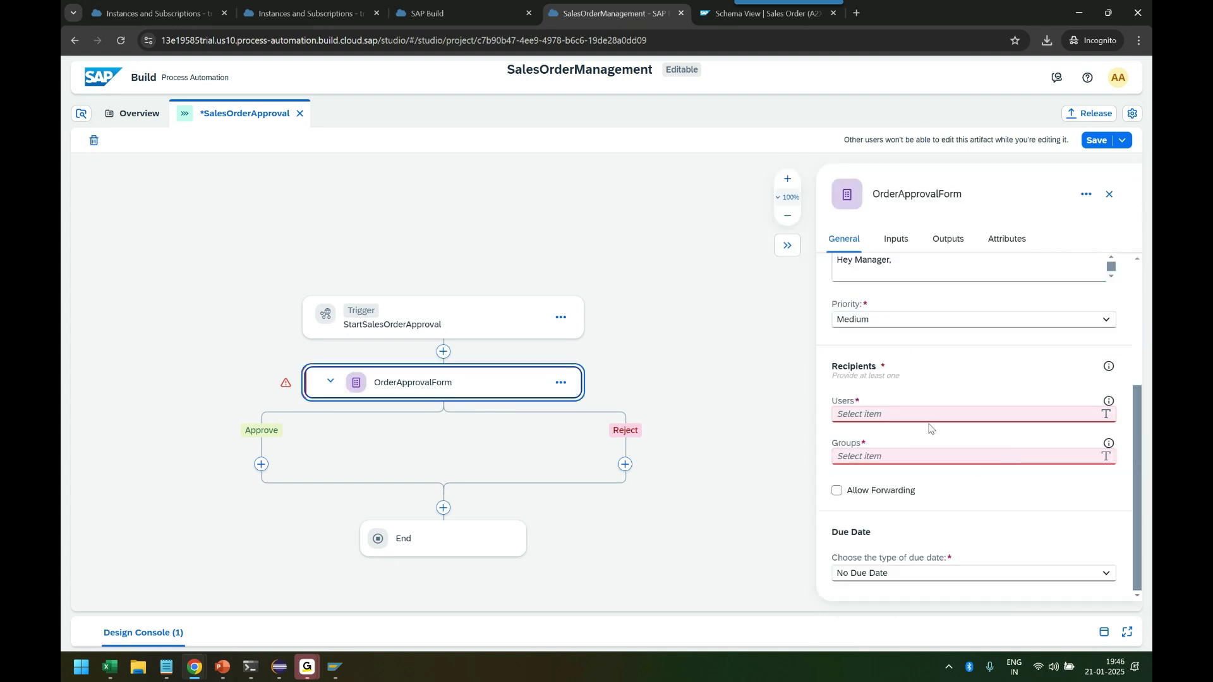
left_click(906, 414)
key("Escape")
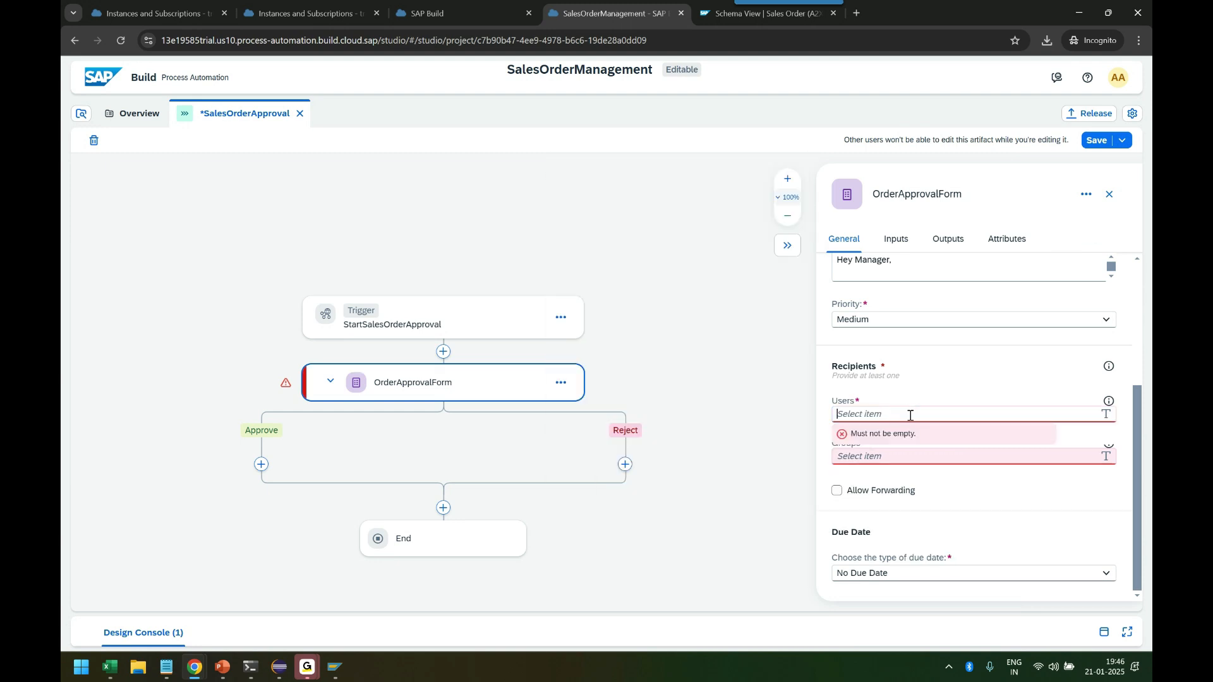
left_click(1118, 78)
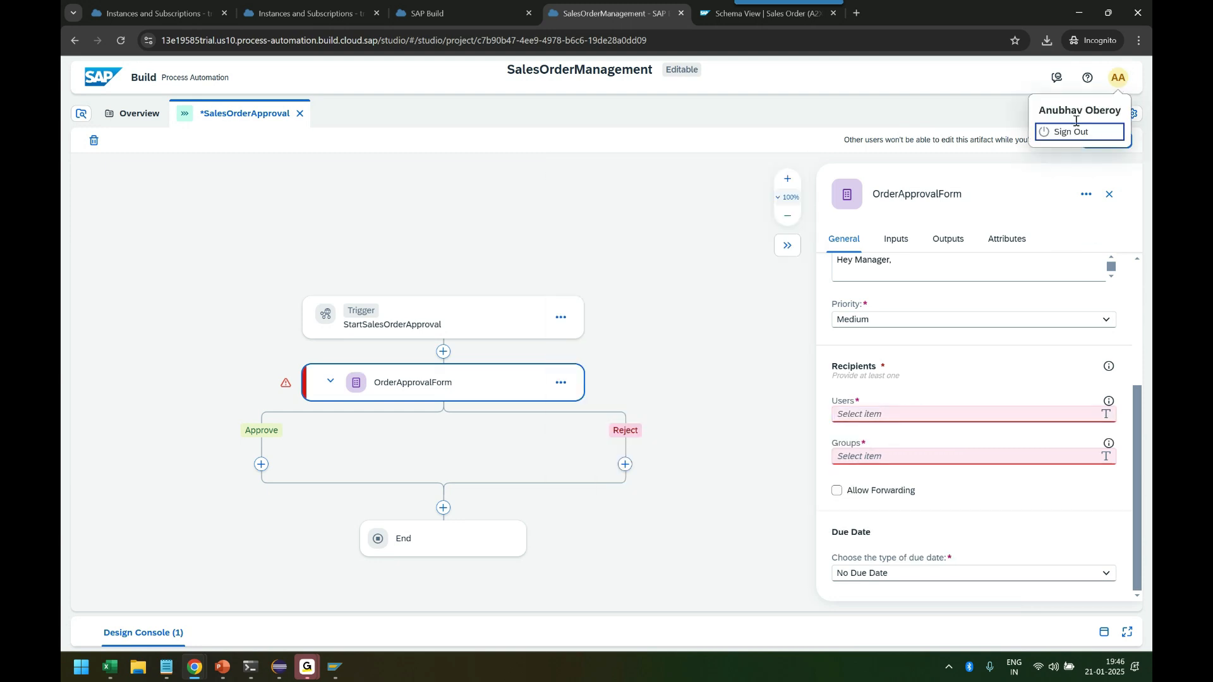
left_click(989, 98)
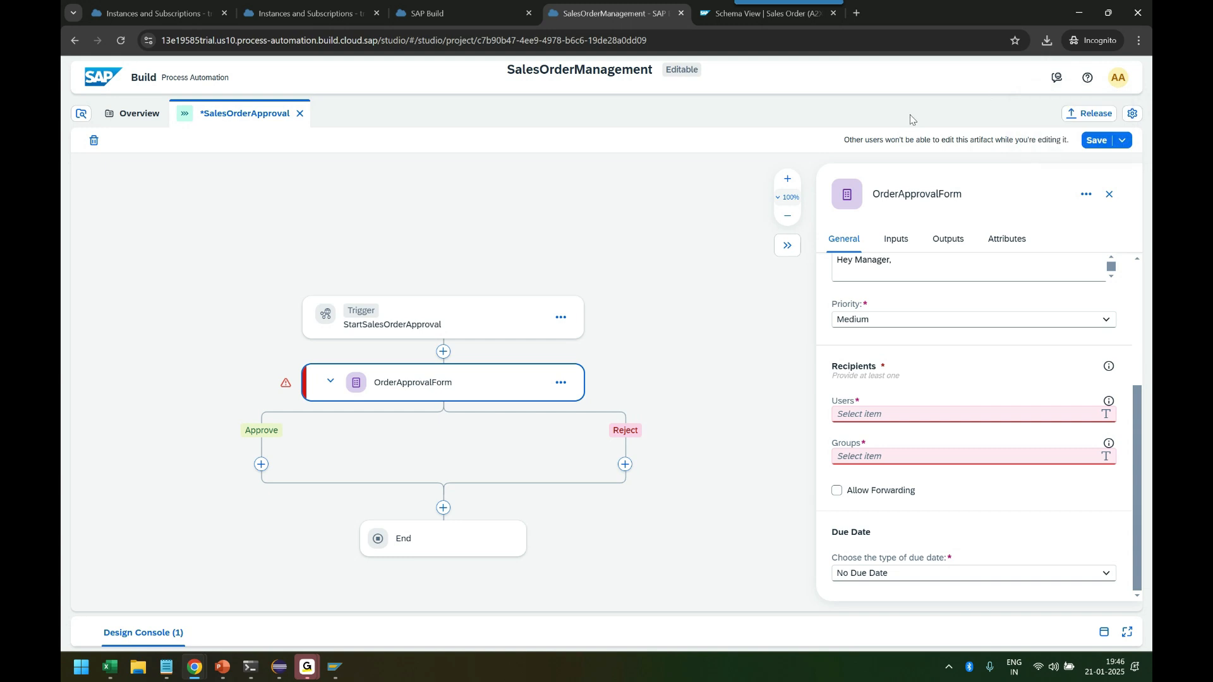
Step: Copy the signed-in account's e-mail address from the SAP Build lobby's user settings and enter it under Users in the OrderApprovalForm recipients
left_click(446, 13)
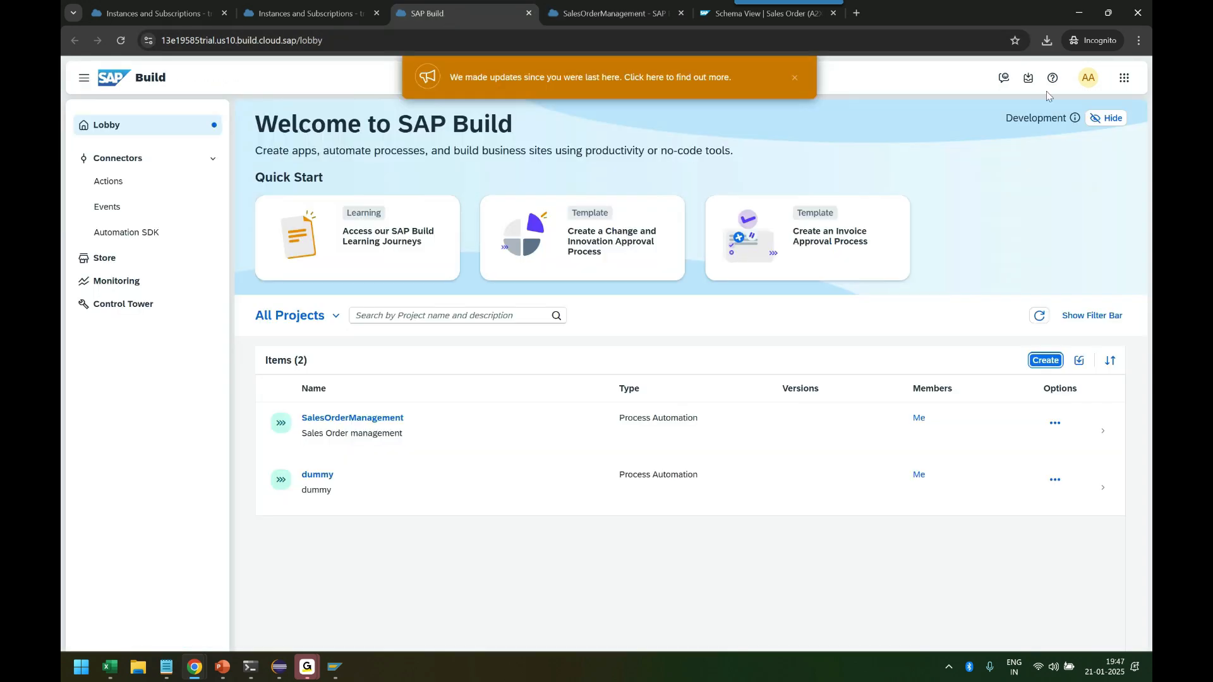
left_click(1087, 85)
left_click(1077, 126)
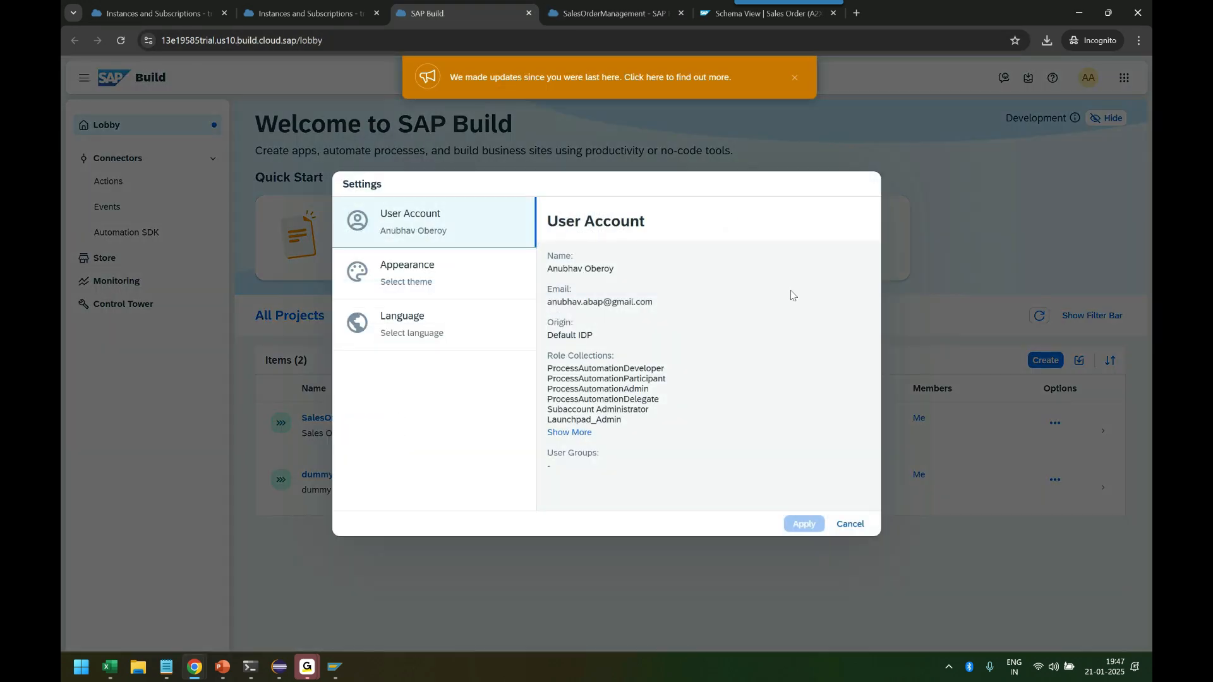
triple_click(573, 307)
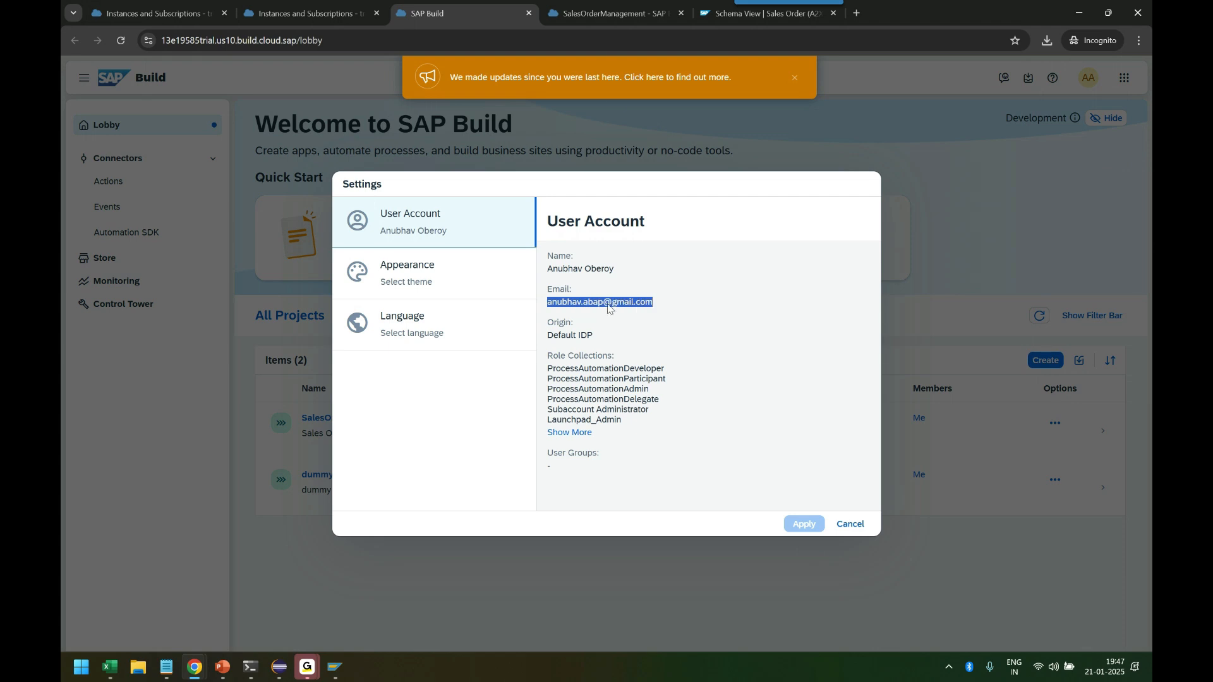
key("ctrl+c")
left_click(613, 13)
left_click(941, 415)
key("ctrl+v")
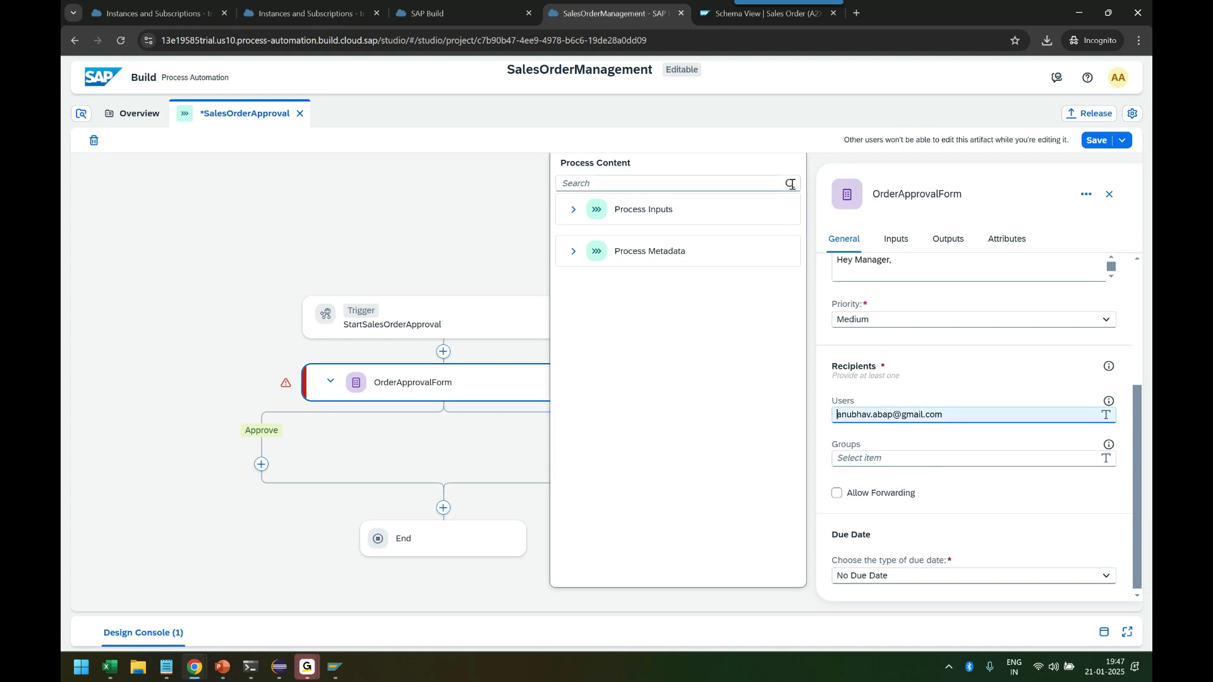
Step: Switch to PowerPoint and add the bold heading "What is a work item" below the existing text on the Data types slide
left_click(222, 666)
left_click(104, 505)
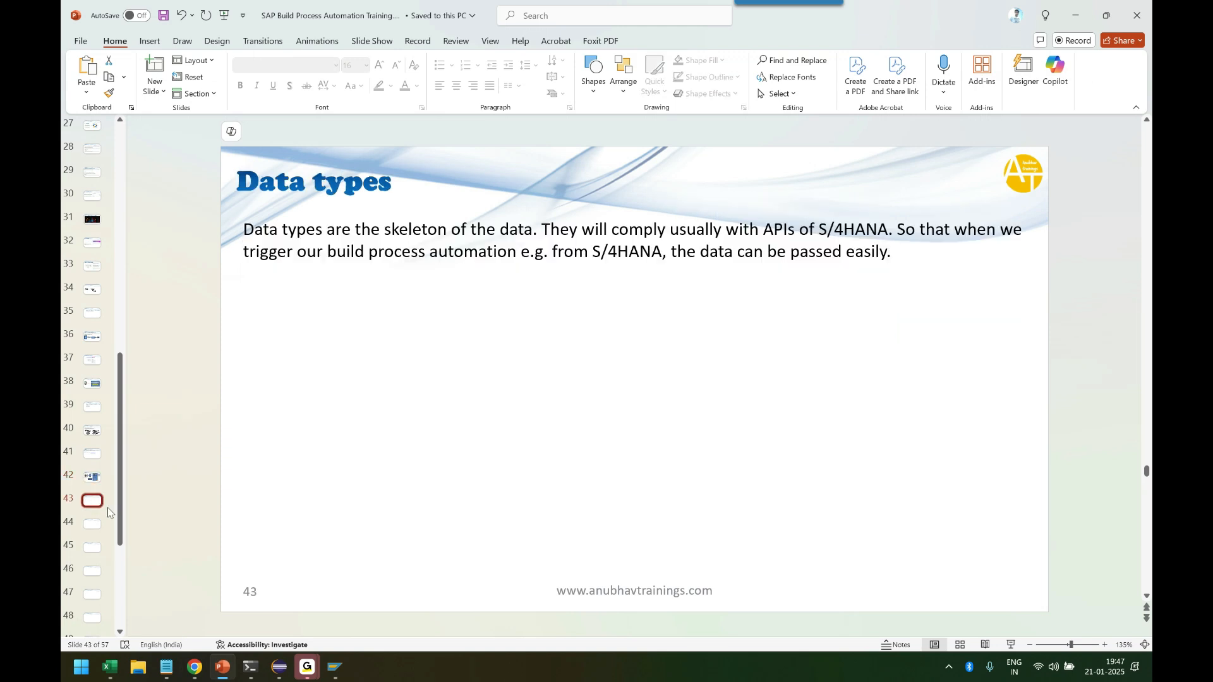
left_click(894, 252)
key("Return")
type("What is a ")
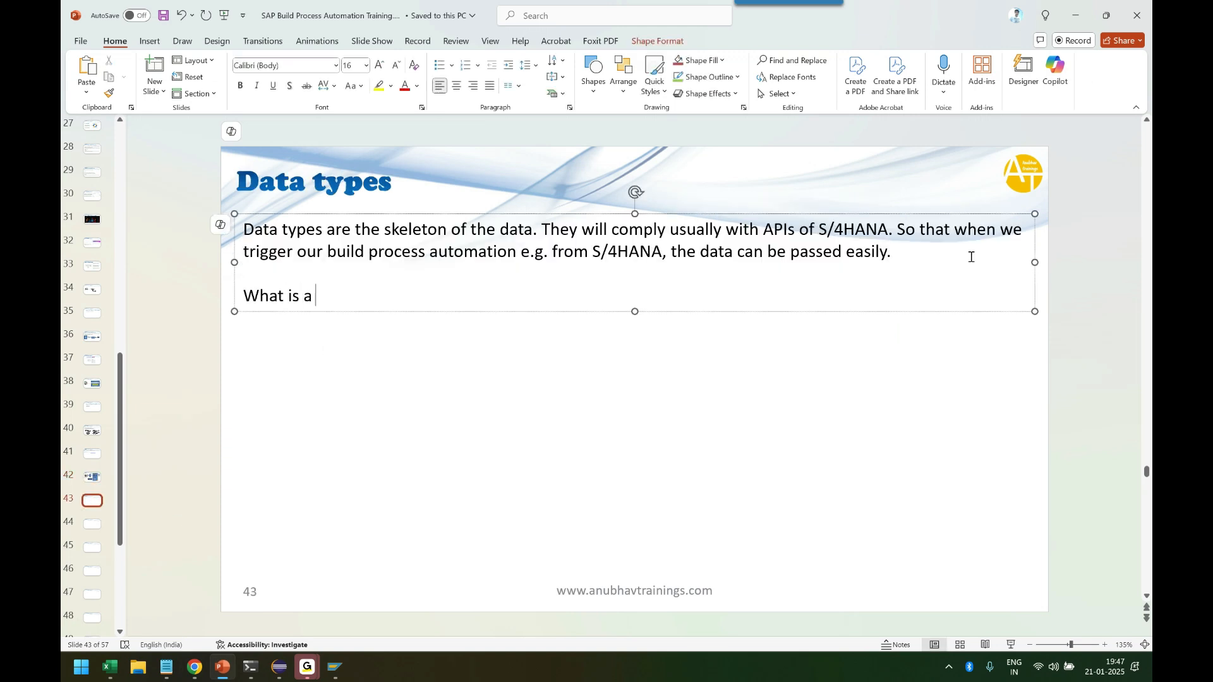
type("work item")
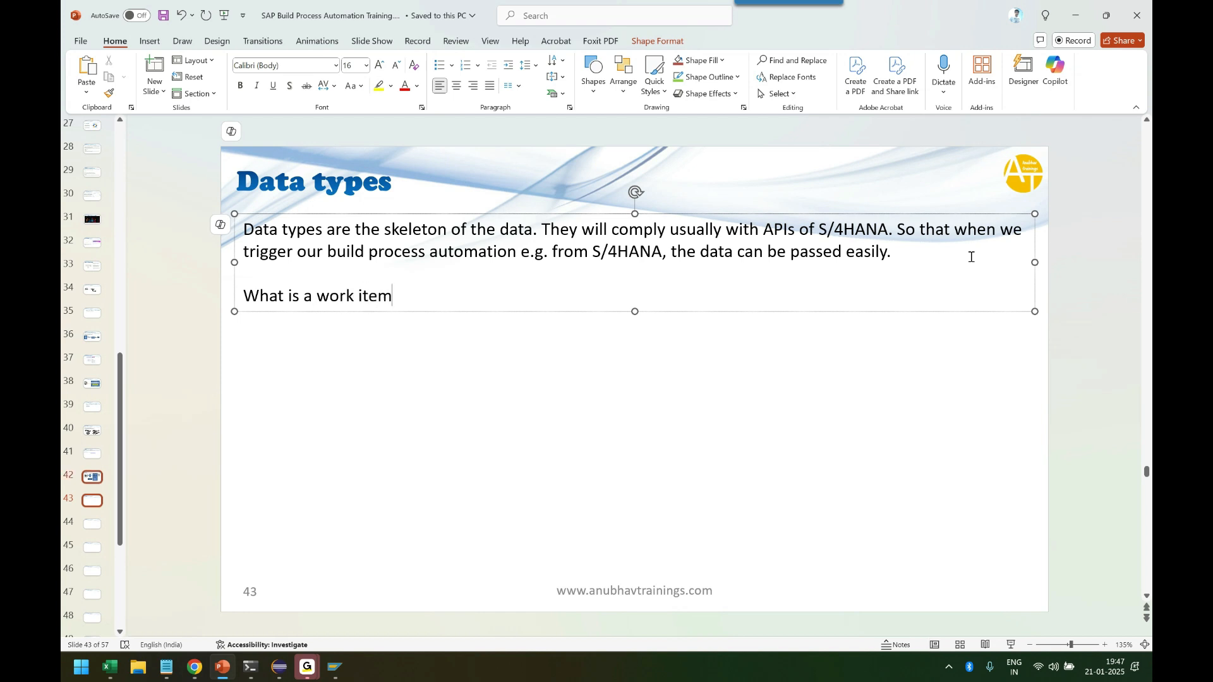
key("shift+Home")
key("ctrl+b")
key("End")
key("Return")
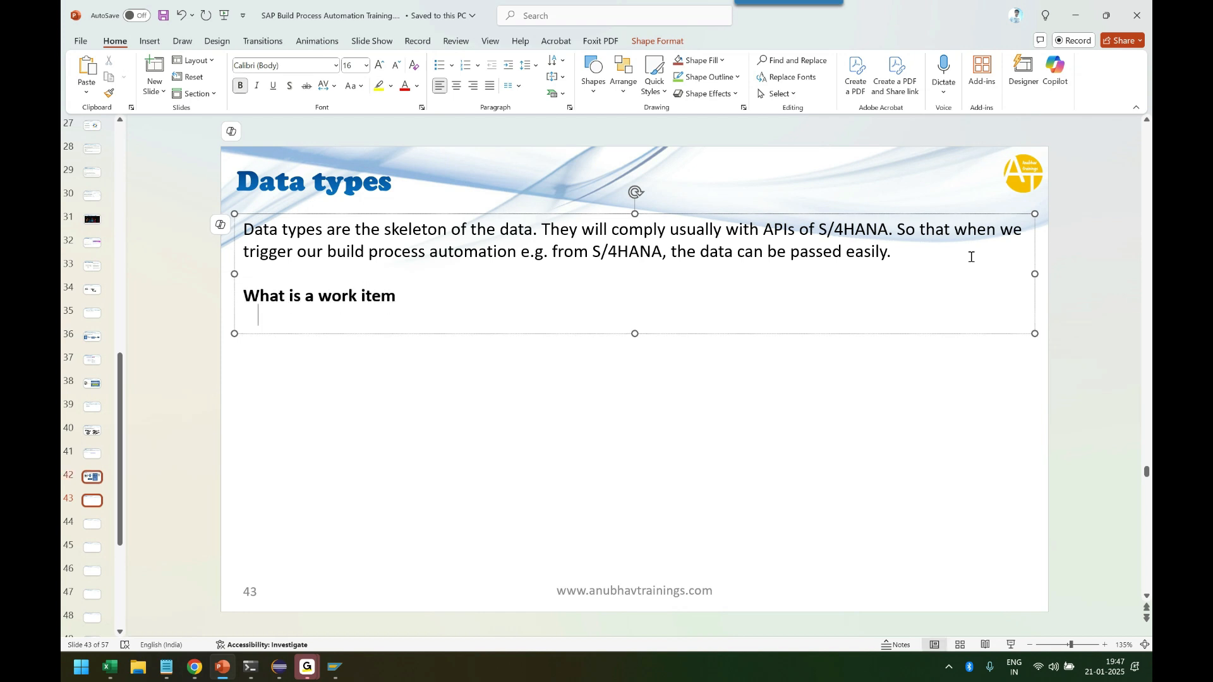
Step: Below the heading, write in regular weight "When we execute a step, at runtime the user/approver will receive a notification, that is"
key("ctrl+b")
type("when we exe")
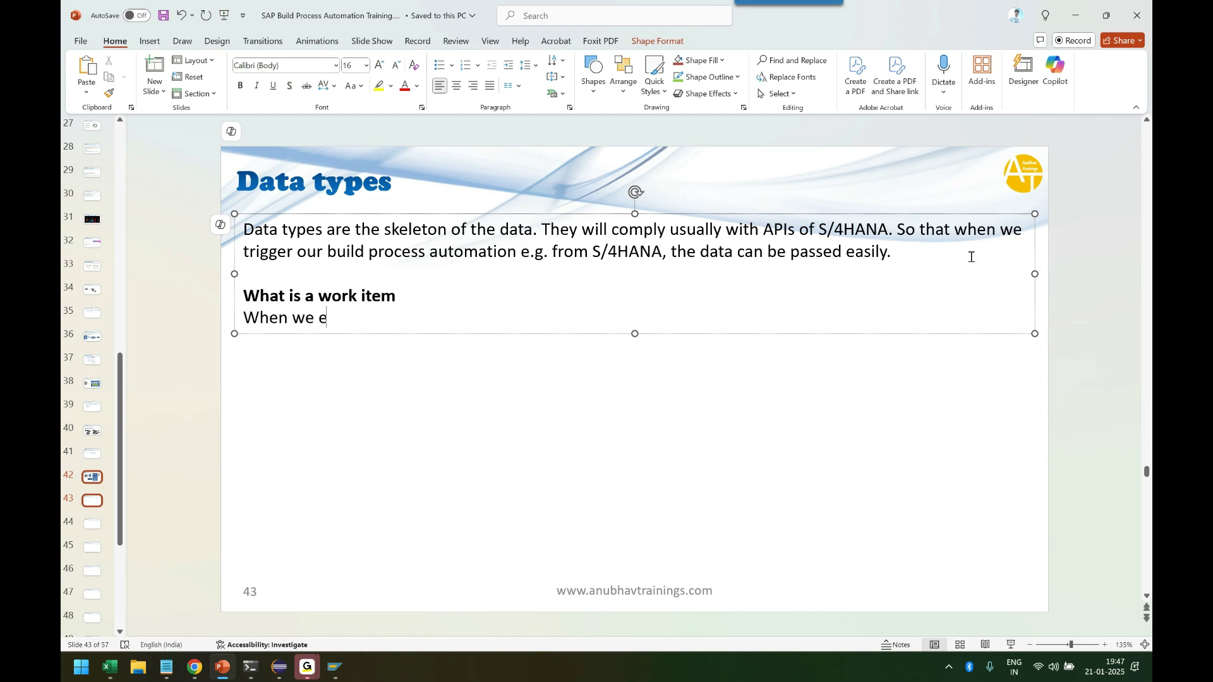
type("cute a step, a")
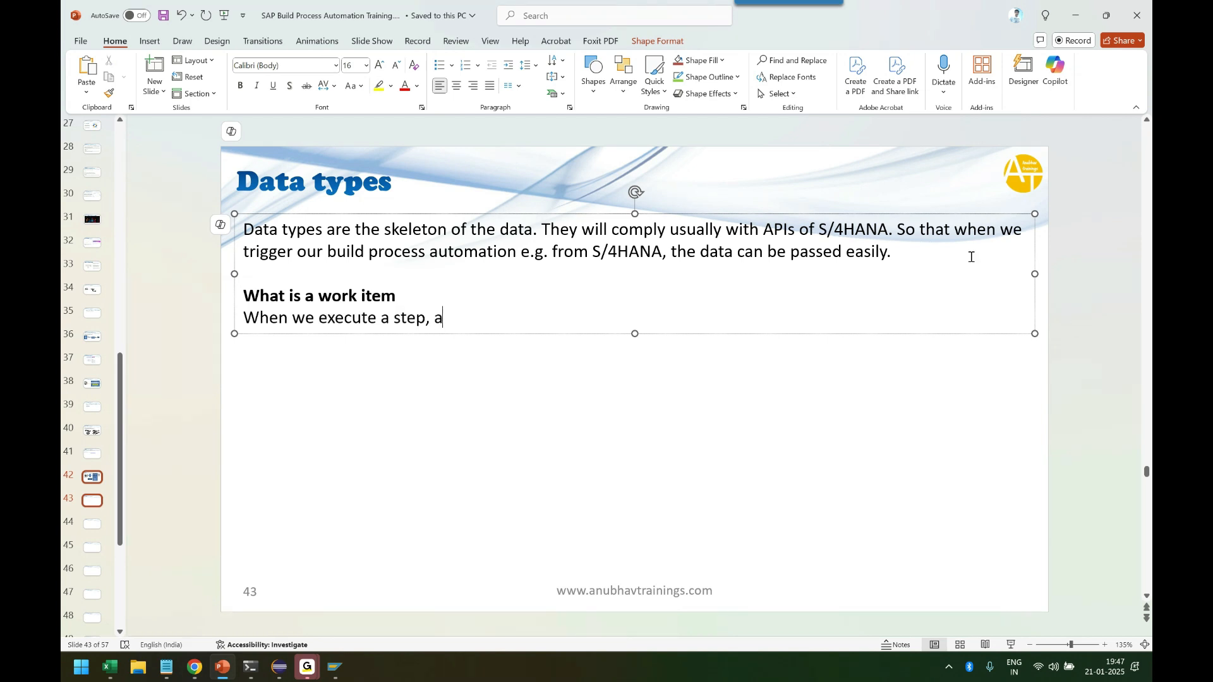
type("t runtime the user")
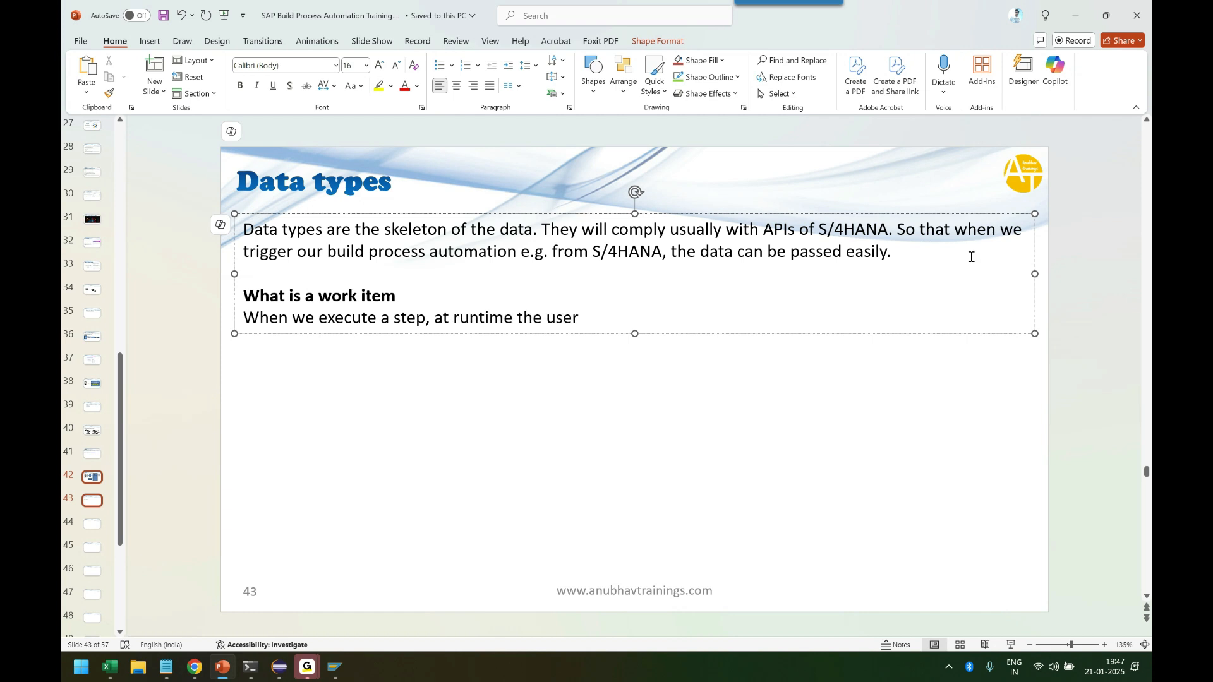
type("/approver will receive ")
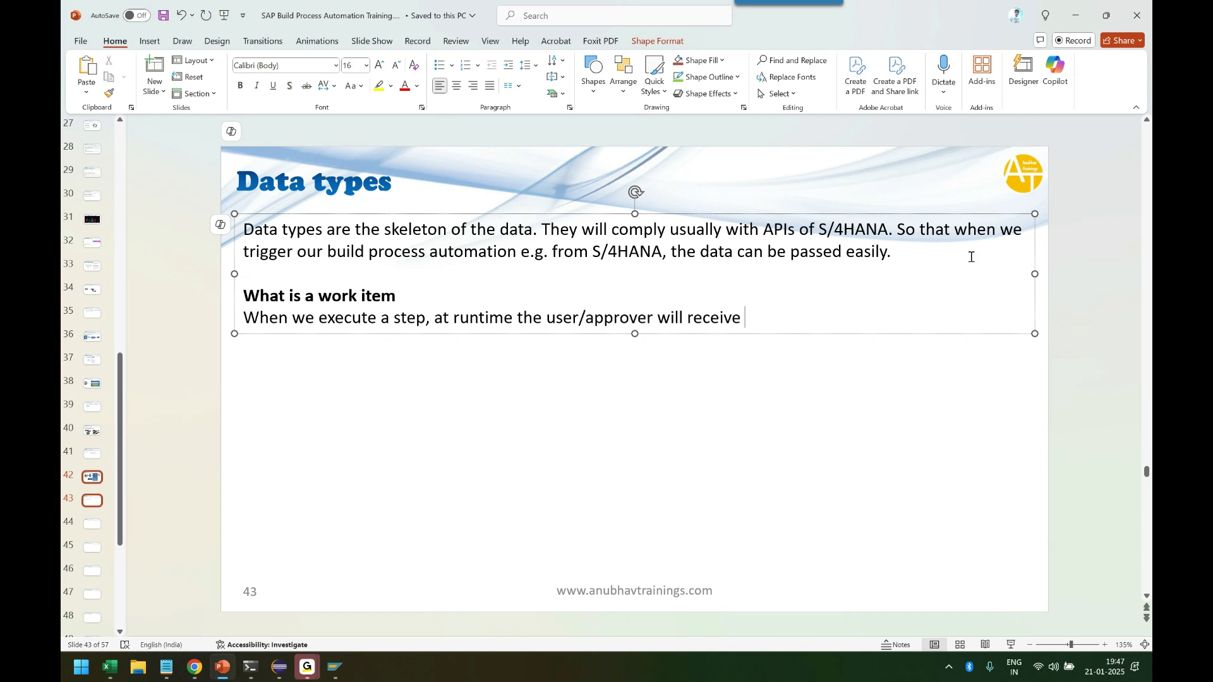
type("a notification, that is ")
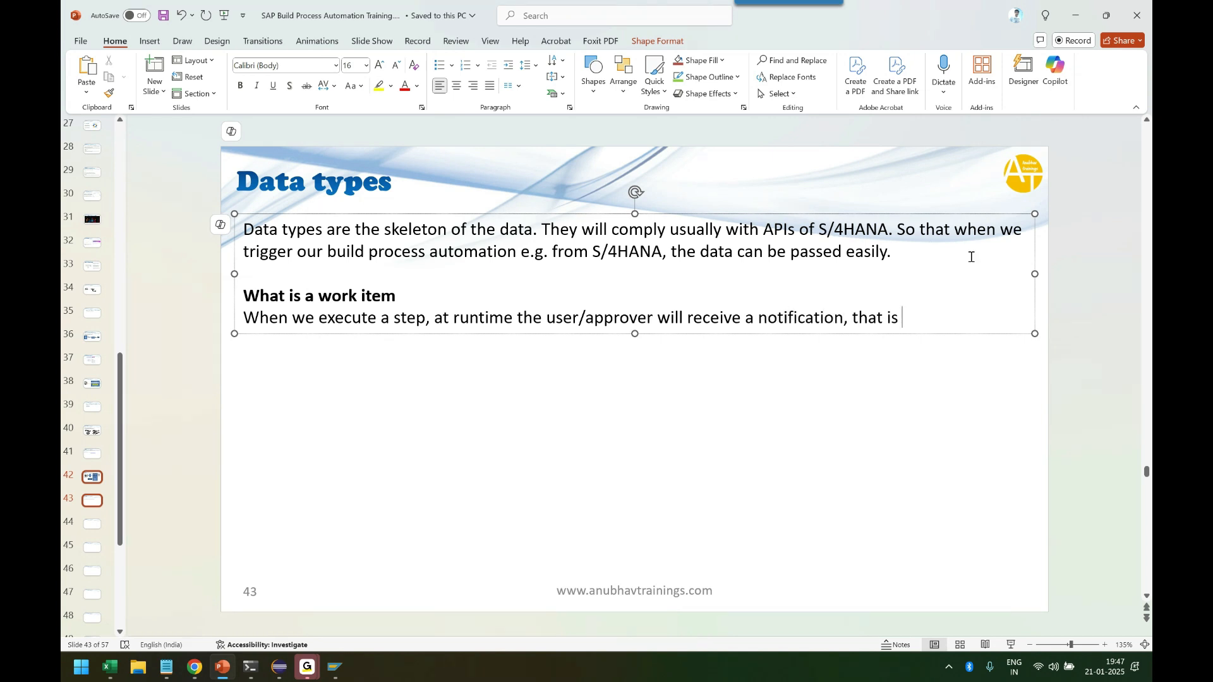
Step: Complete the sentence with "due to the runtime instance of a step which was executed in process."
type("due to the runtime inst")
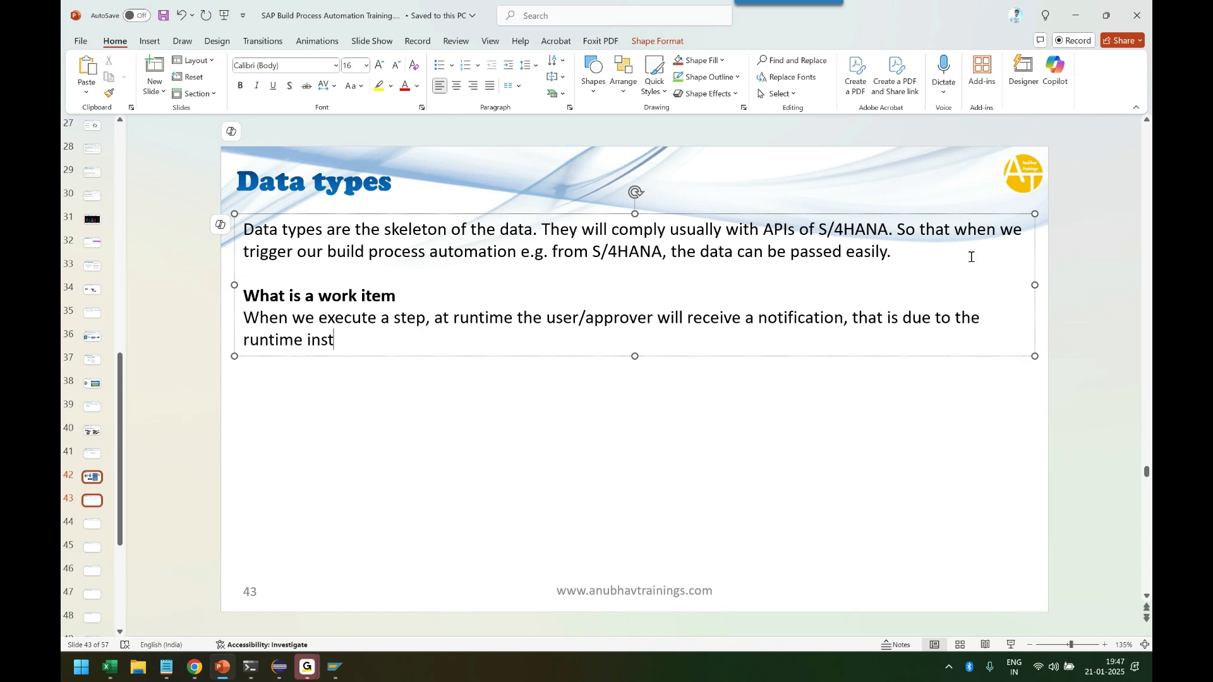
type("ance of a step")
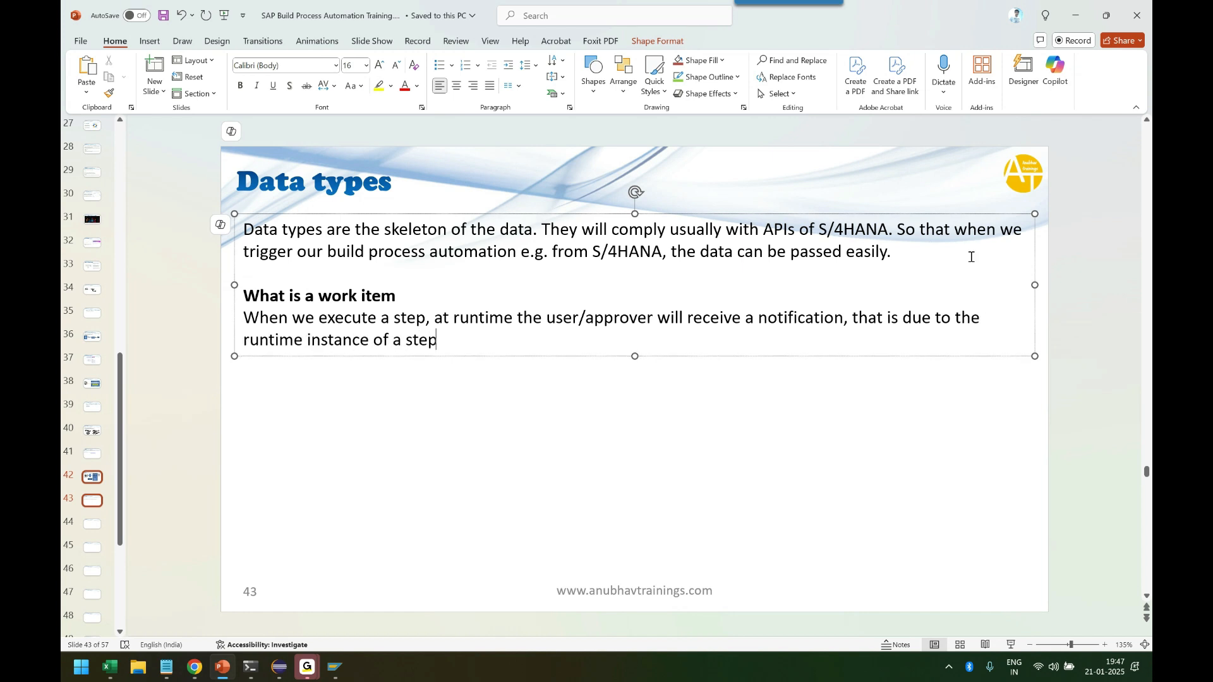
type(" which was executed i")
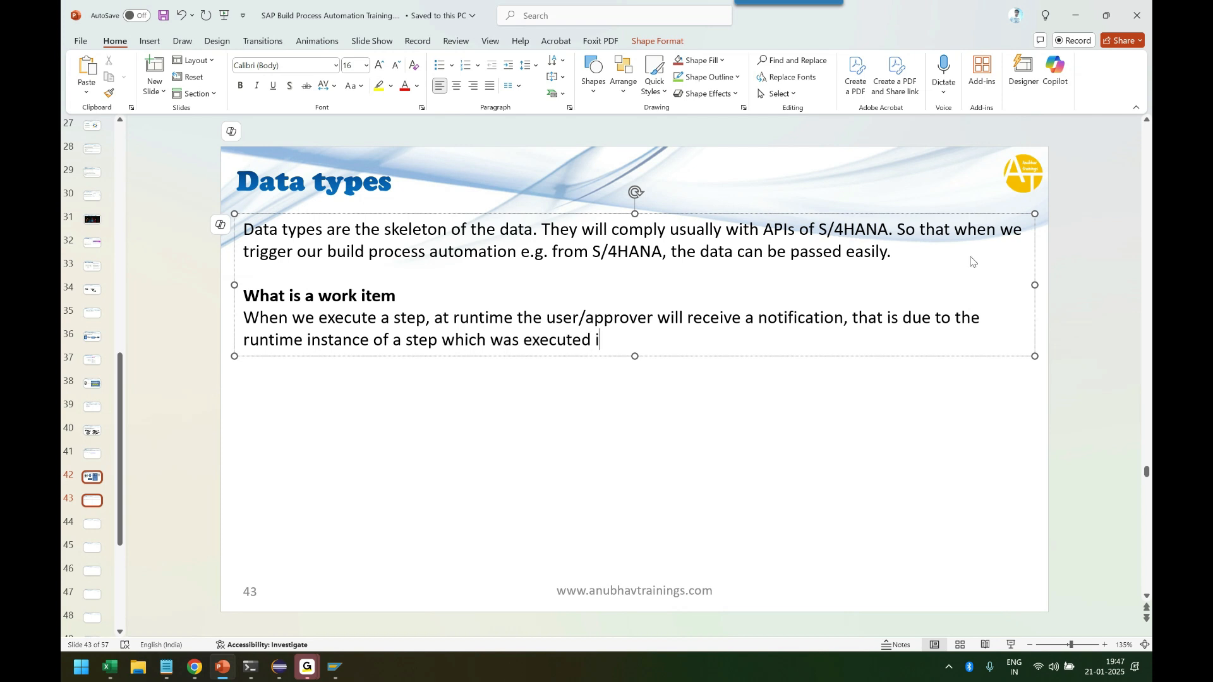
type("n process b")
key("BackSpace")
type(".")
Step: Add the sentence "The runtime instance of a step of the process is called work item." and save the presentation
type("The runtime instance of a step of the process is called work ite,")
key("BackSpace")
type("m.")
key("ctrl+s")
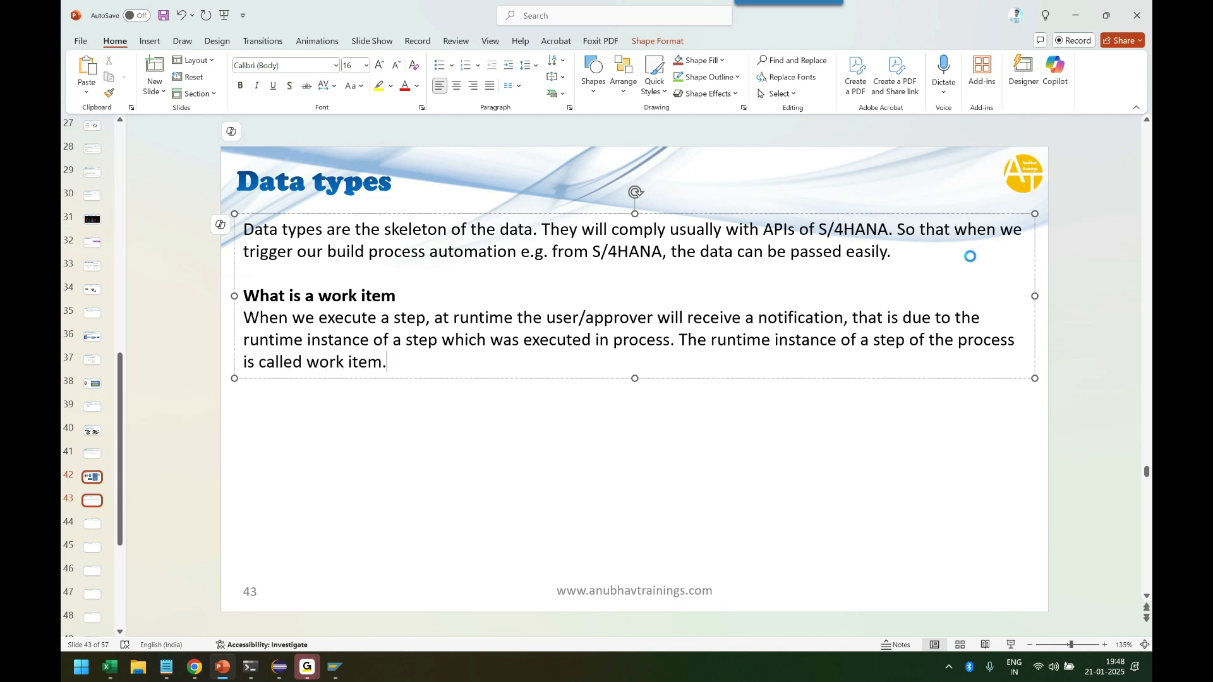
Step: Continue the work item paragraph with "This will be received typically in a standard app in BTP workzone called"
type("This will be received typically in a stand")
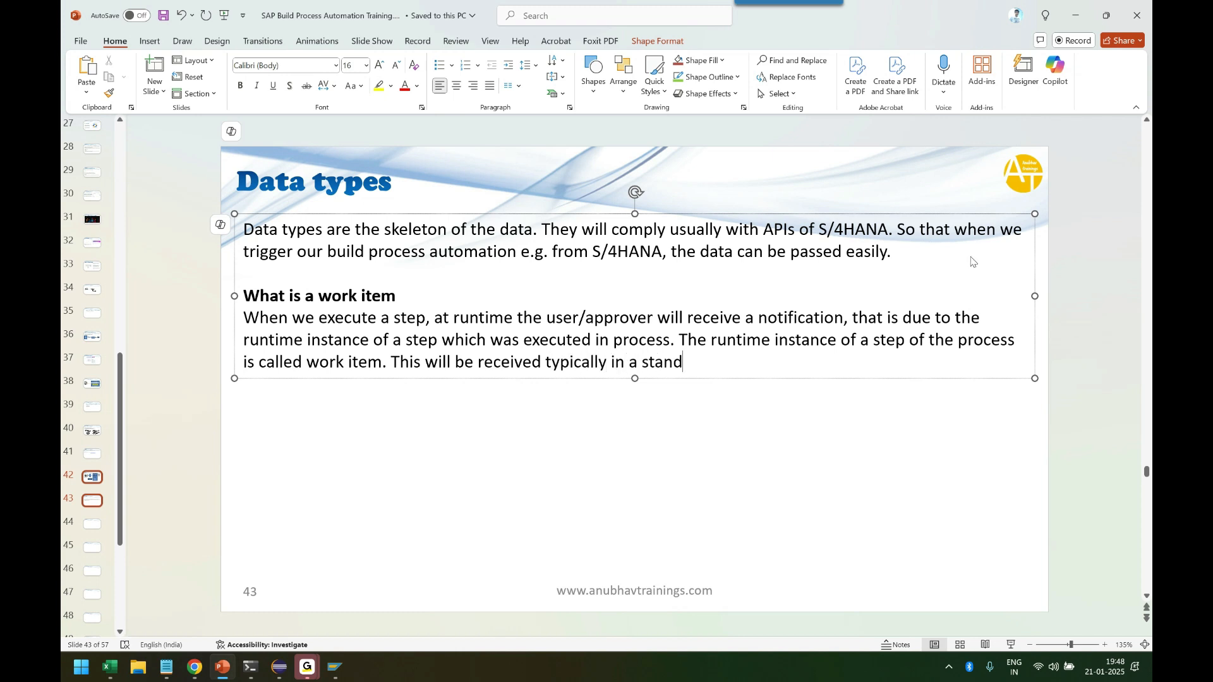
type("ard app in BT")
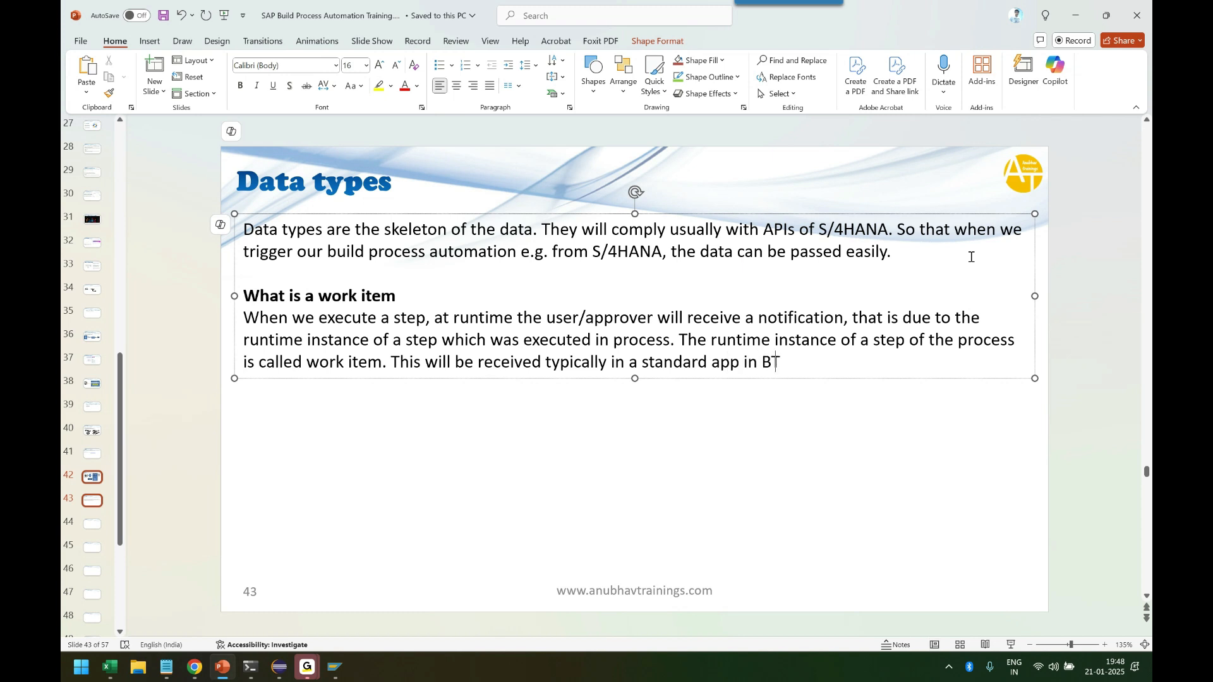
type("P workzo")
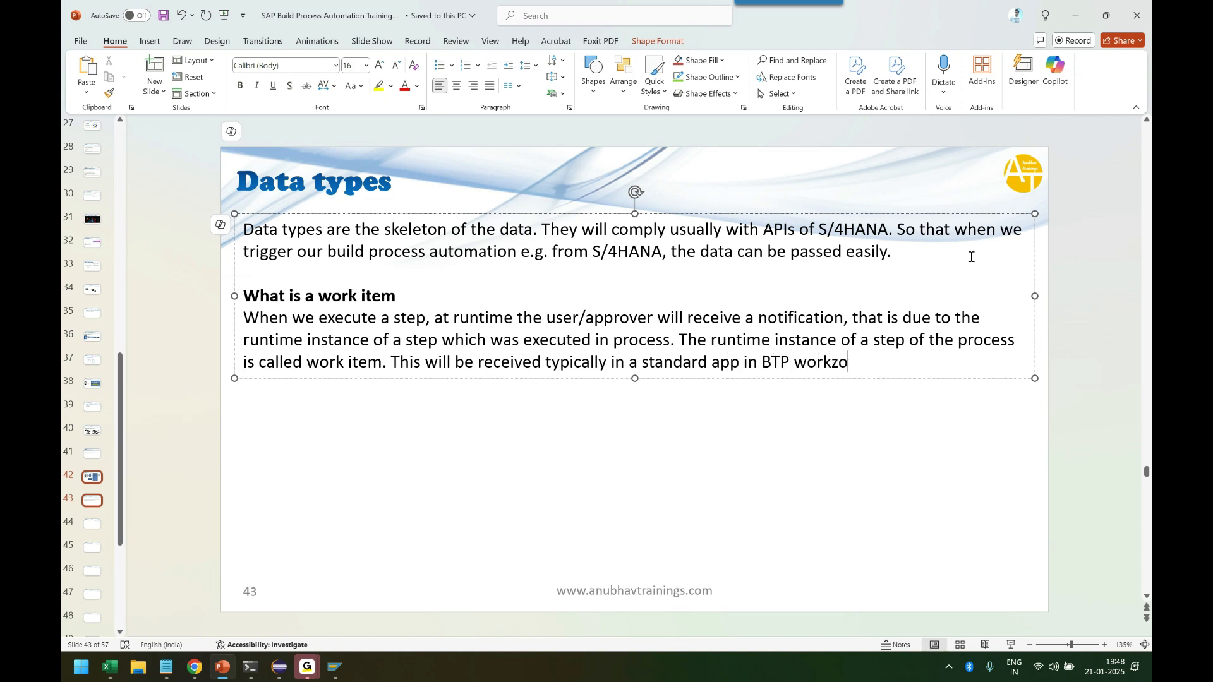
type("ne called")
key("ctrl+m")
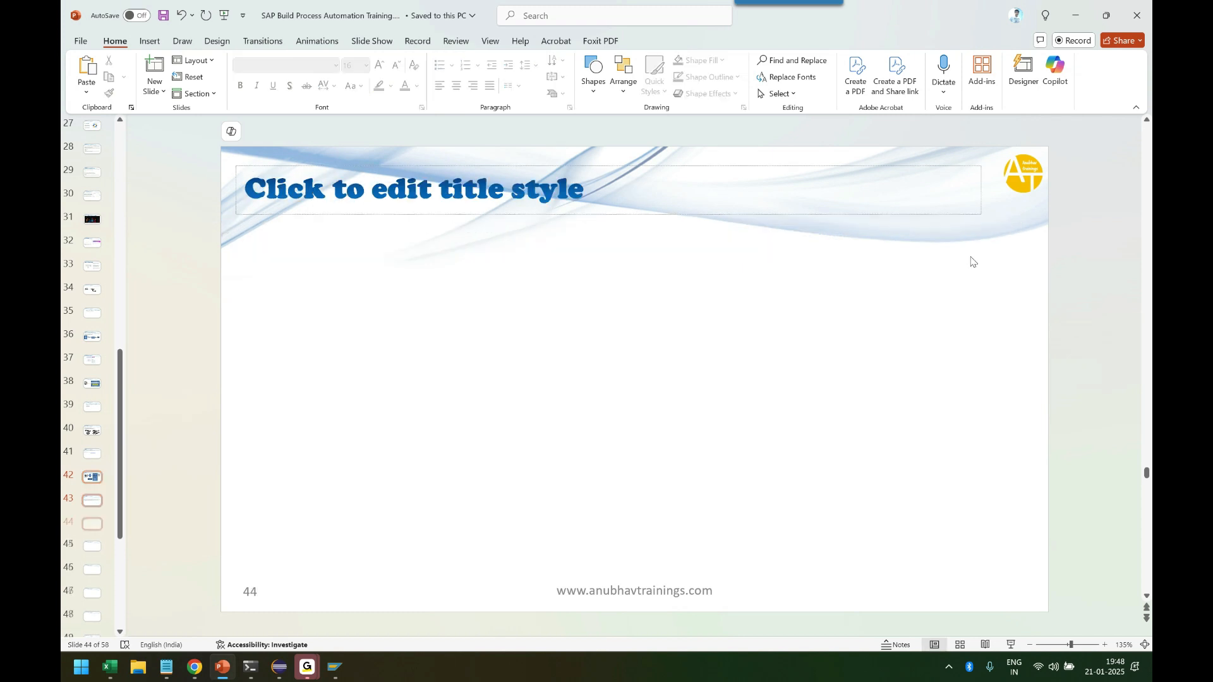
type("y")
key("ctrl+z")
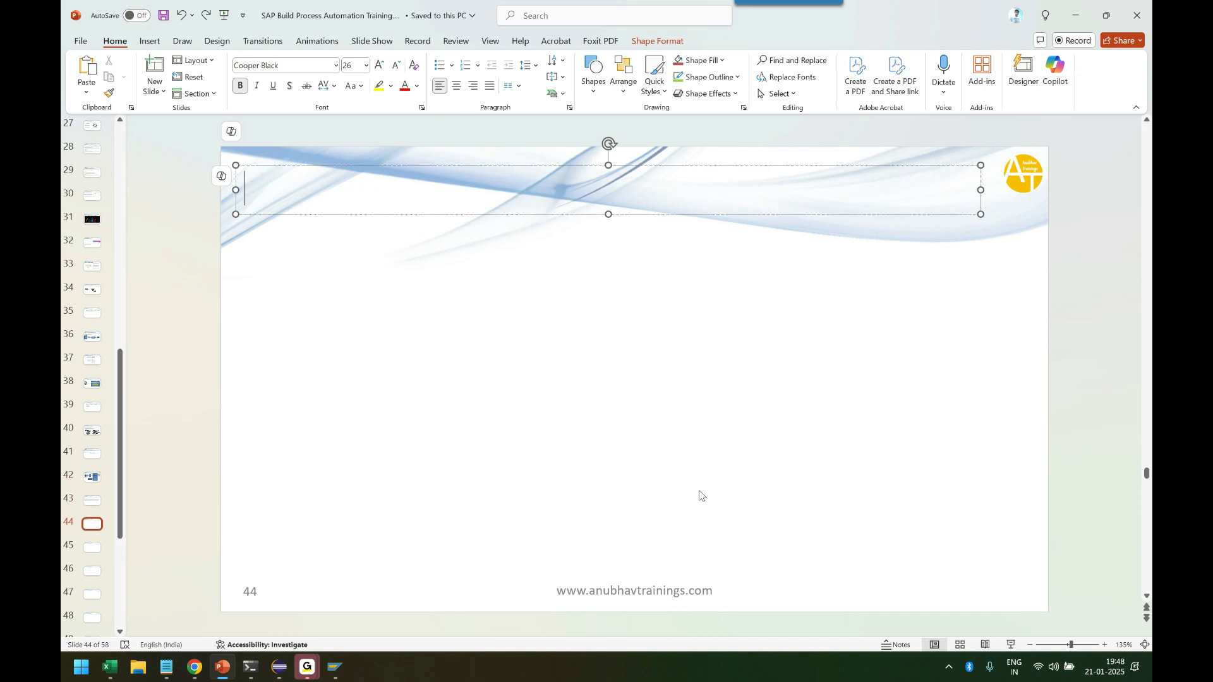
key("ctrl+z")
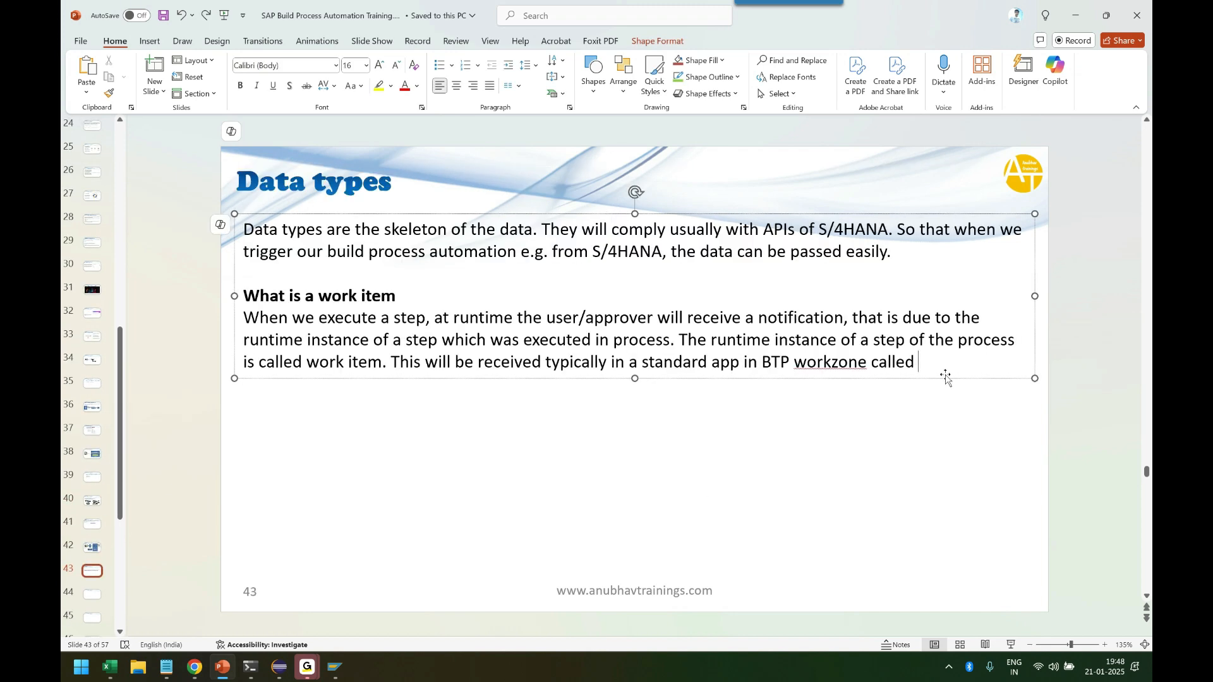
Step: Finish the sentence with a bold "My Inbox" and a regular "app.", and split "workzone" into "work zone"
key("ctrl+b")
type("My Inboc")
key("BackSpace")
type("x")
key("ctrl+b")
type("app.")
key("Return")
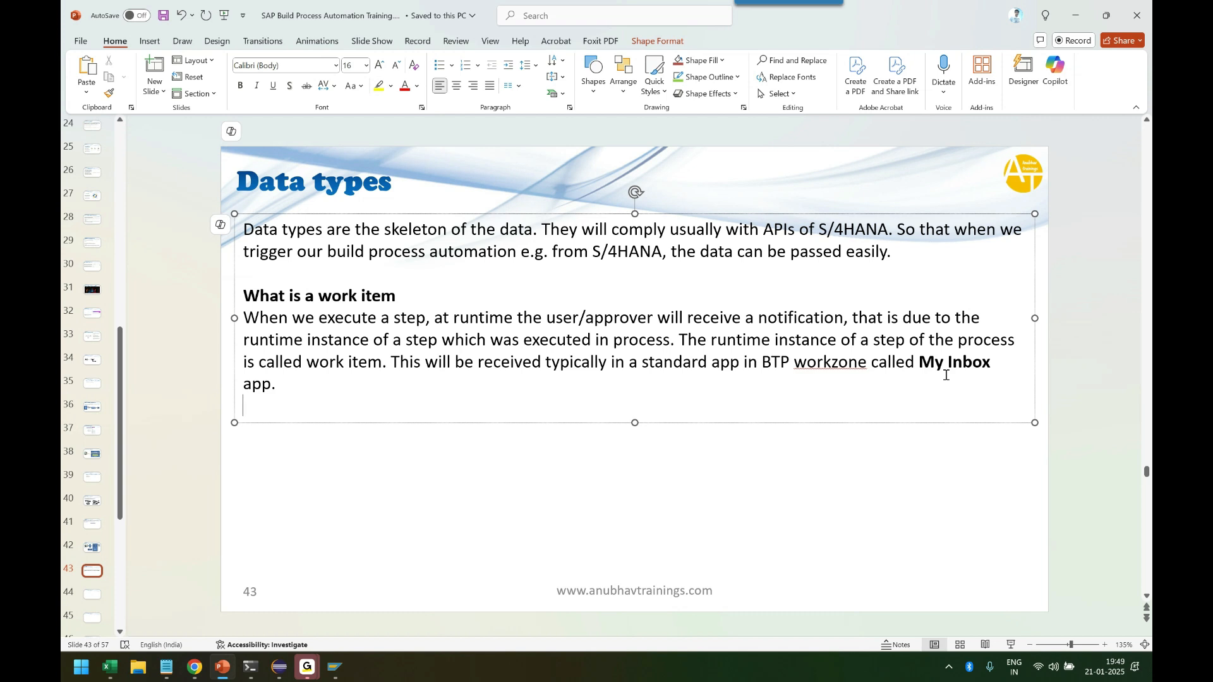
left_click(830, 362)
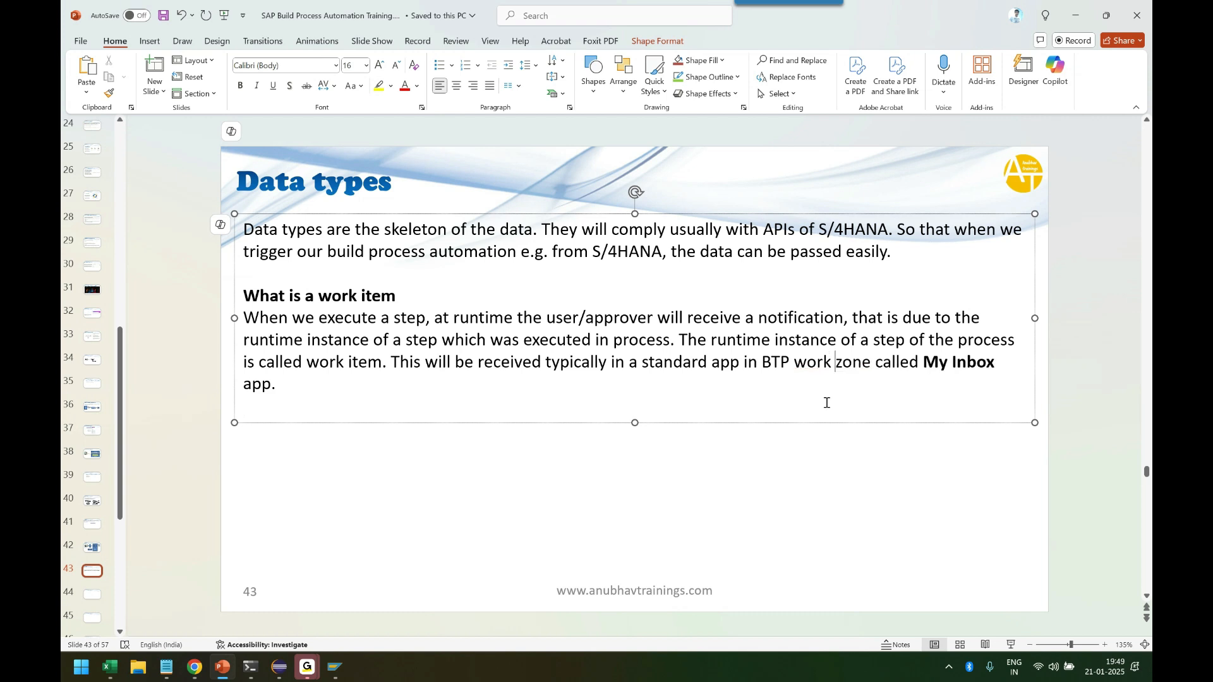
Step: Leave the work item slide and switch back to the SalesOrderManagement project in the browser
left_click(820, 437)
left_click(688, 405)
key("alt+Tab")
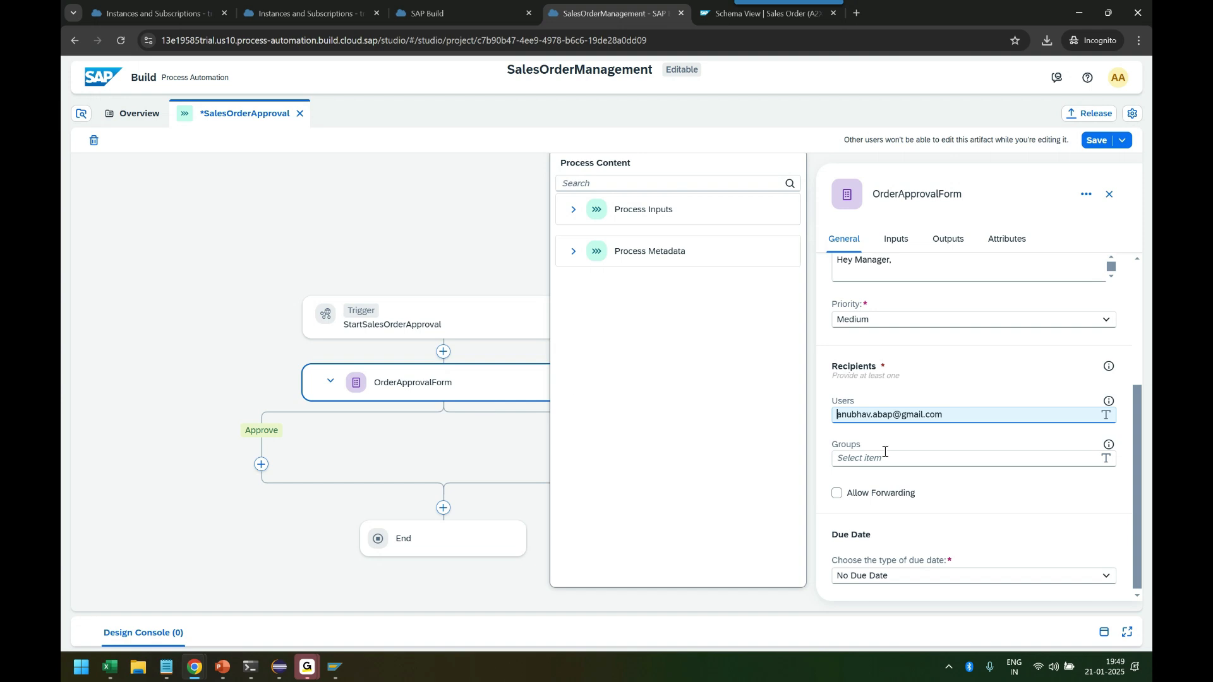
Step: Examine the group recipients, Allow Forwarding and due date type options in the OrderApprovalForm step's general settings
scroll(947, 501, "down", 1)
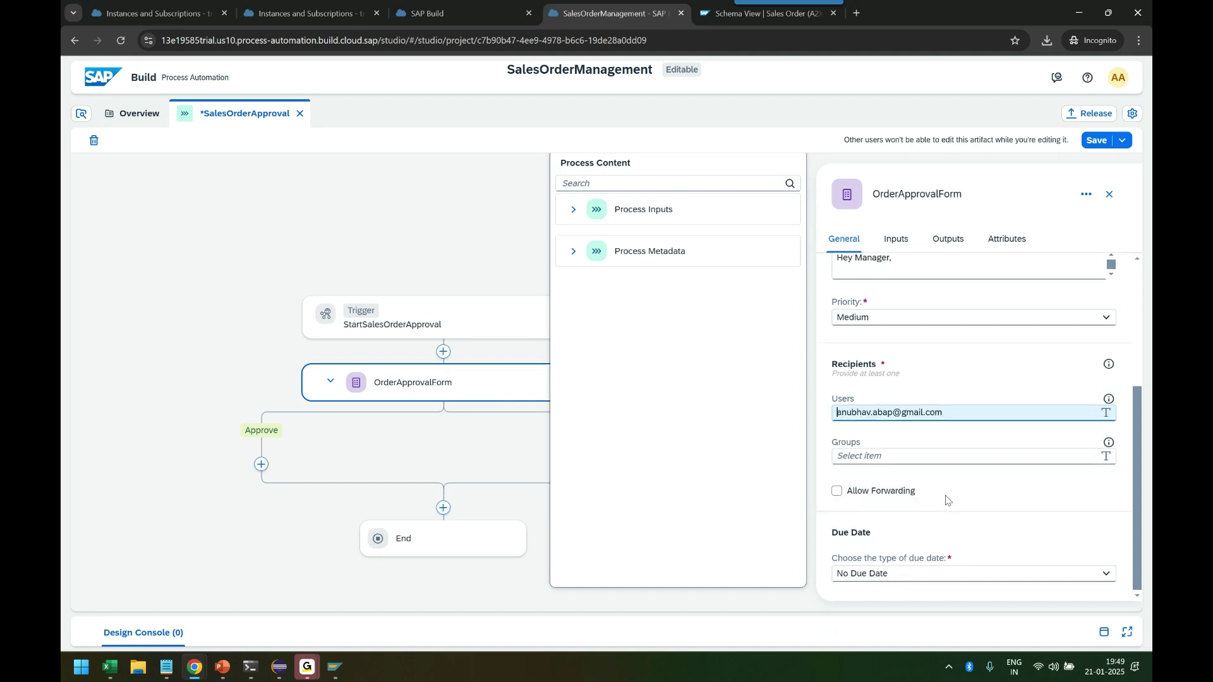
left_click(837, 492)
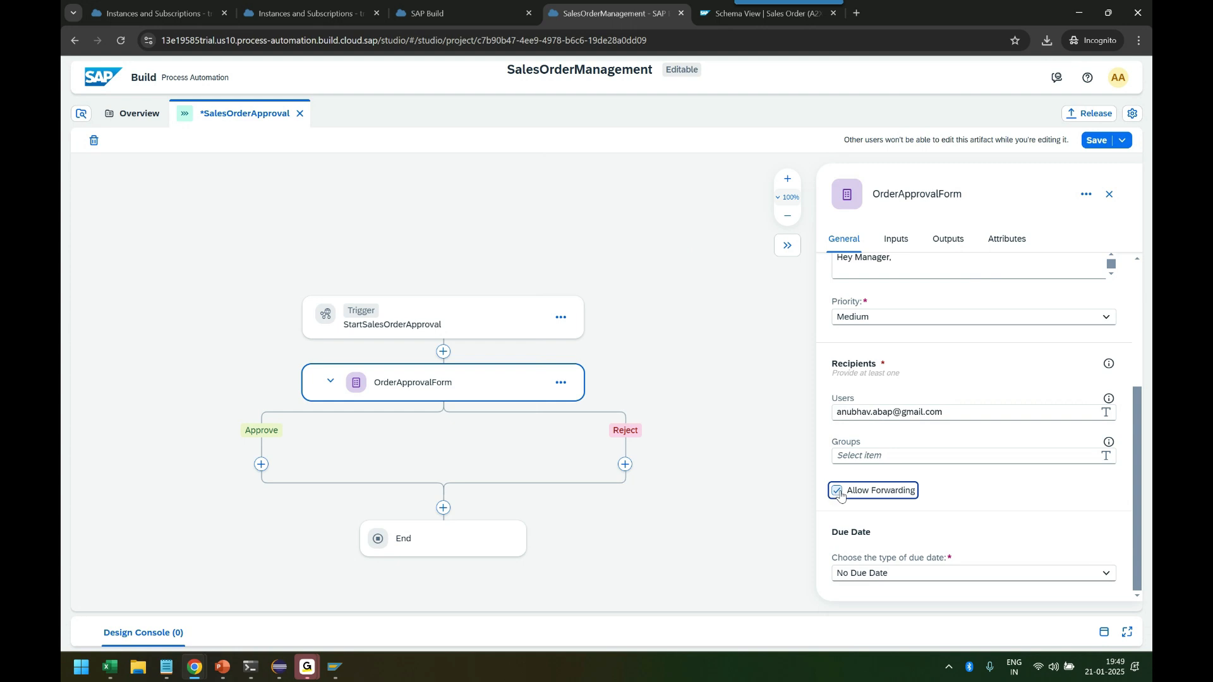
left_click(885, 456)
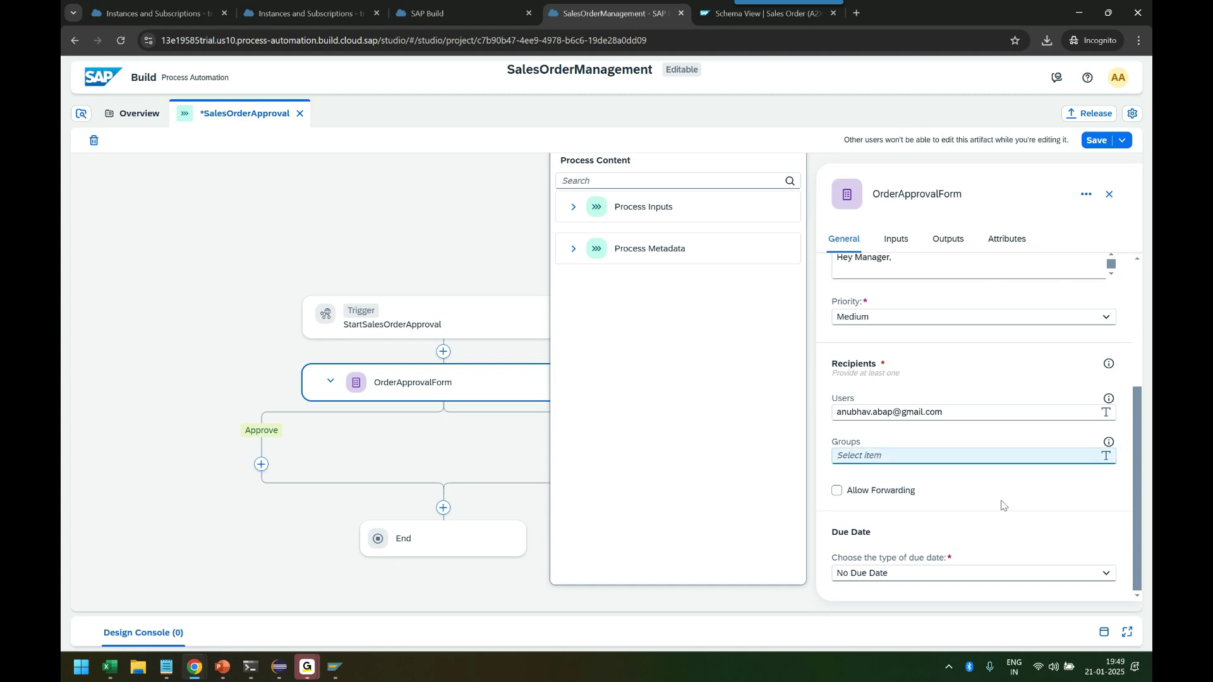
left_click(1078, 514)
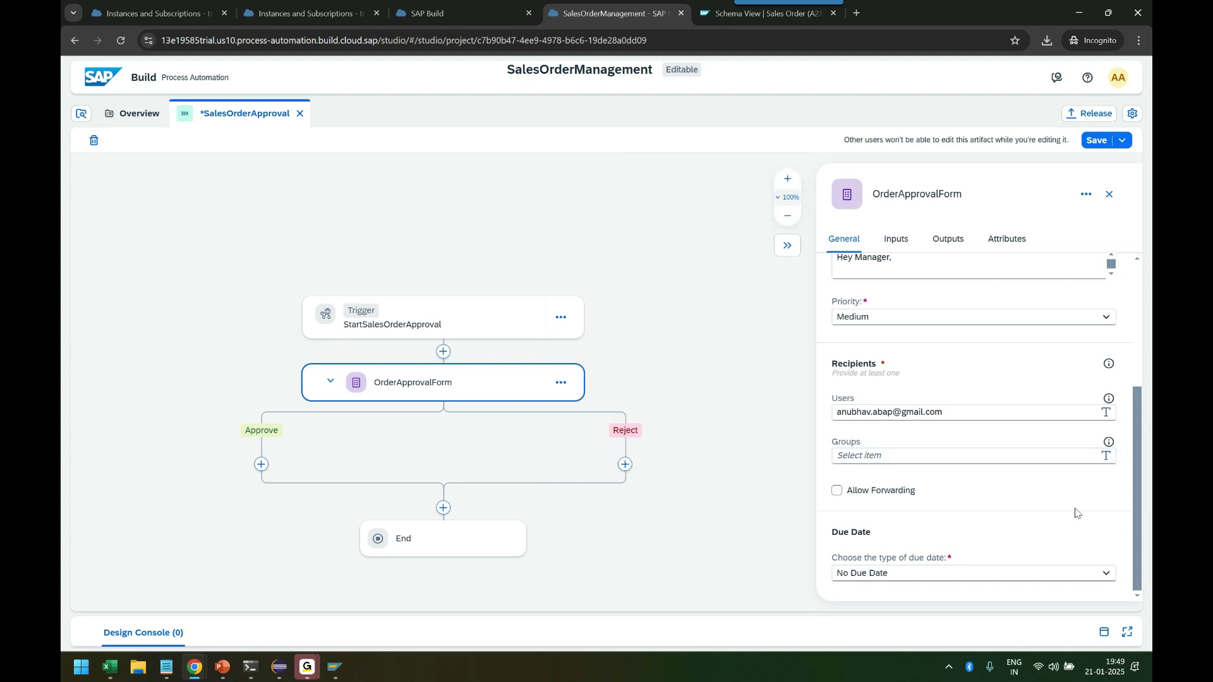
left_click(876, 579)
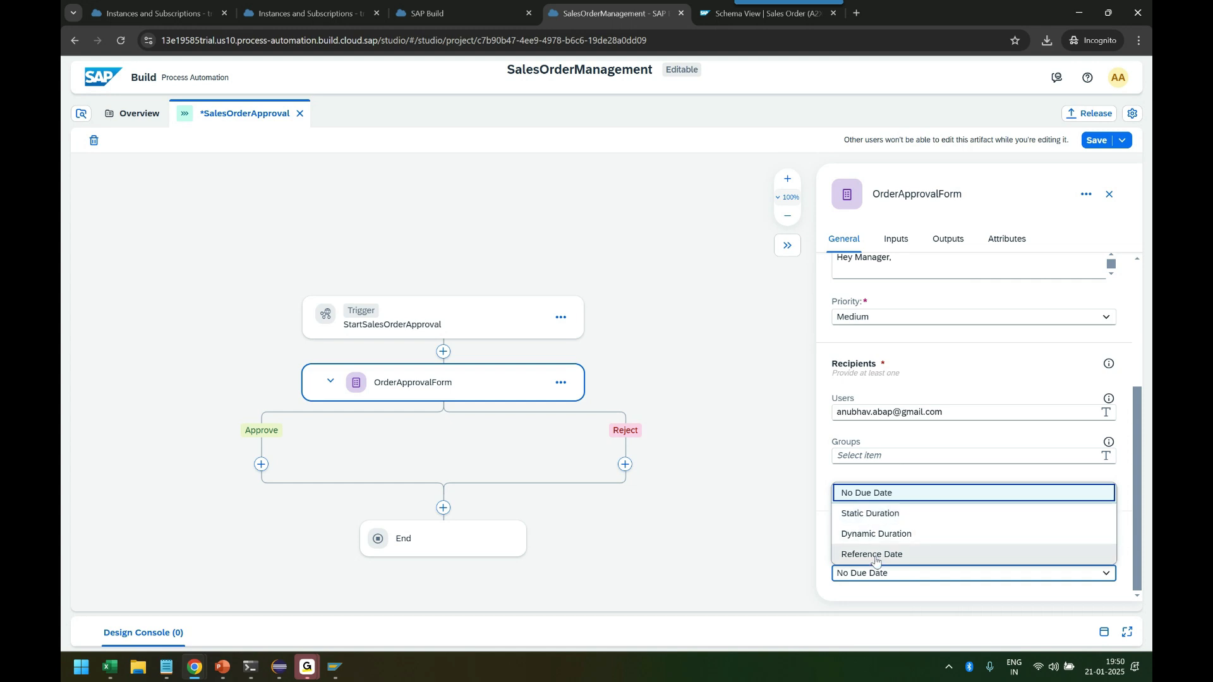
left_click(825, 551)
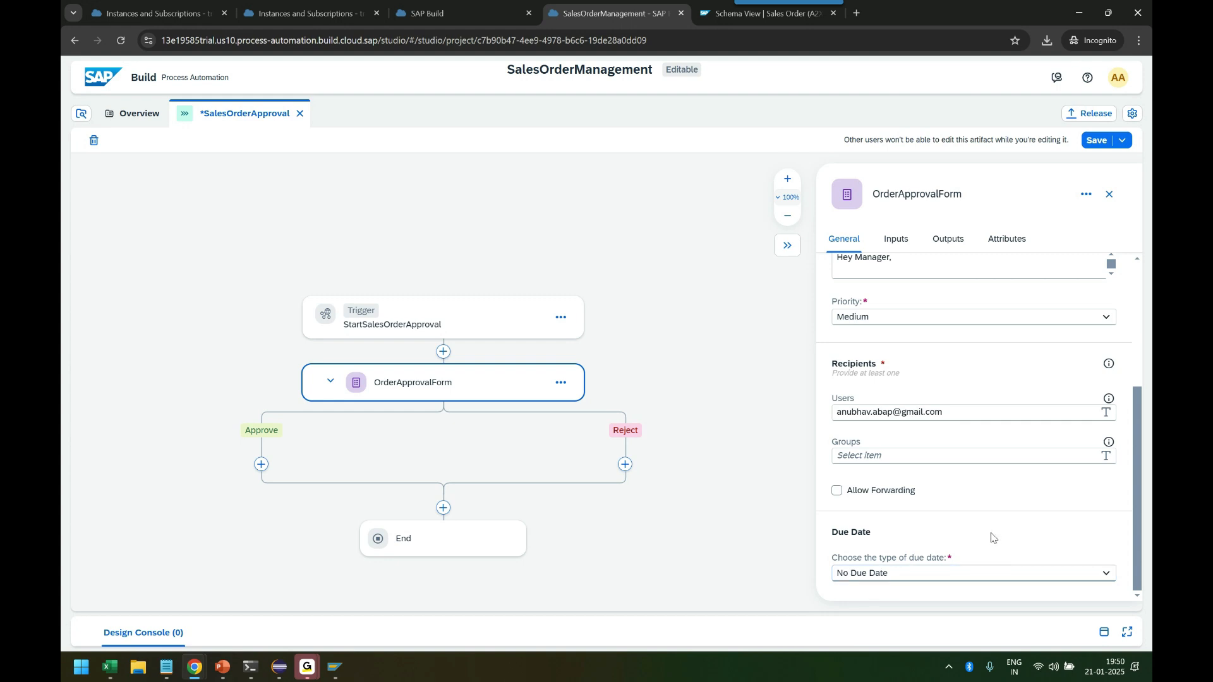
scroll(1048, 537, "up", 3)
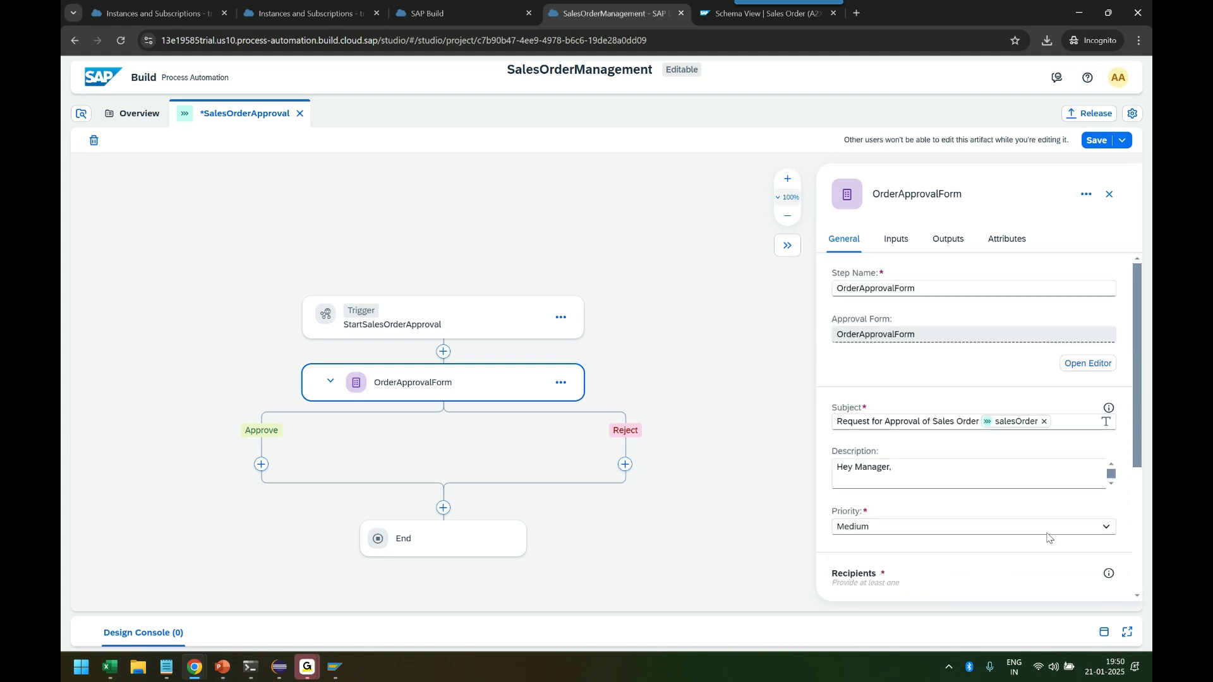
scroll(960, 359, "down", 3)
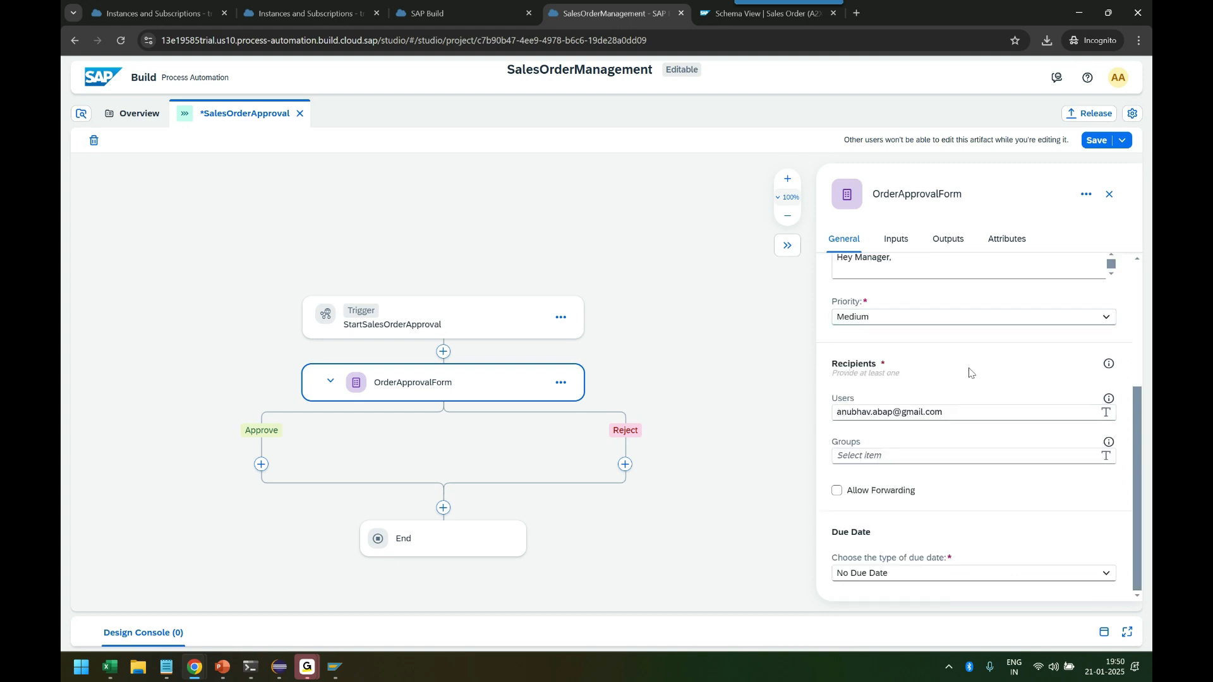
scroll(976, 385, "up", 3)
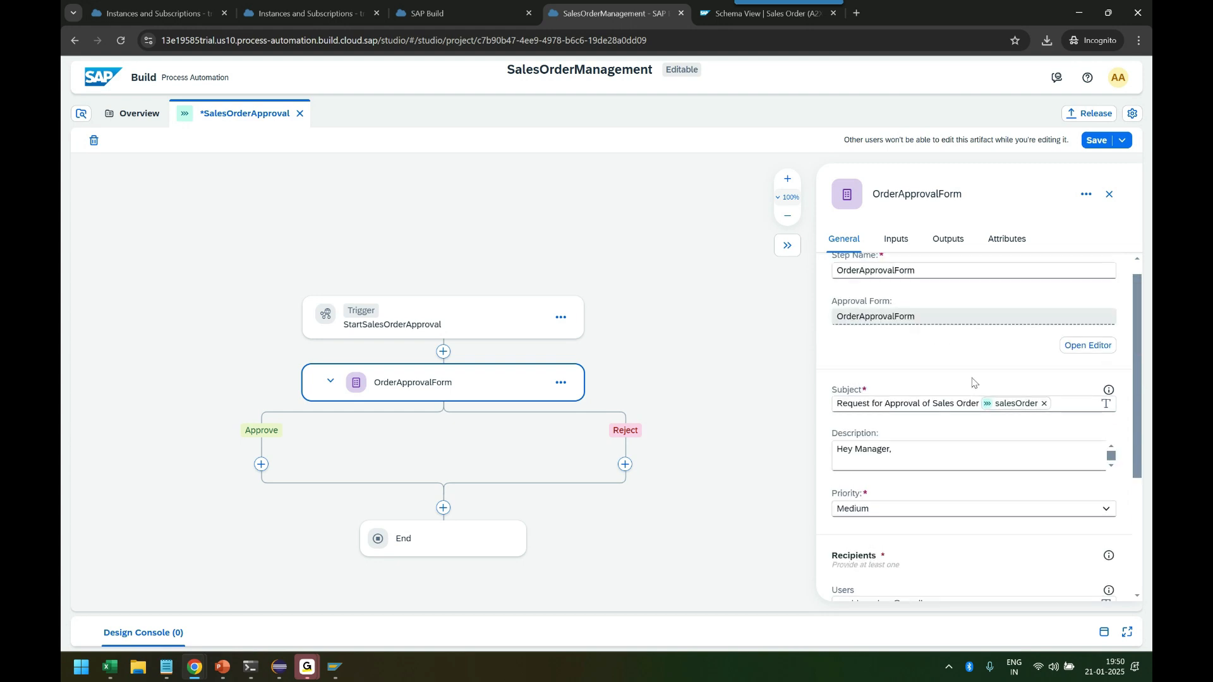
Step: Open the OrderApprovalForm step in the form editor and add a Headline 1 reading "Sales order Approval"
left_click(560, 382)
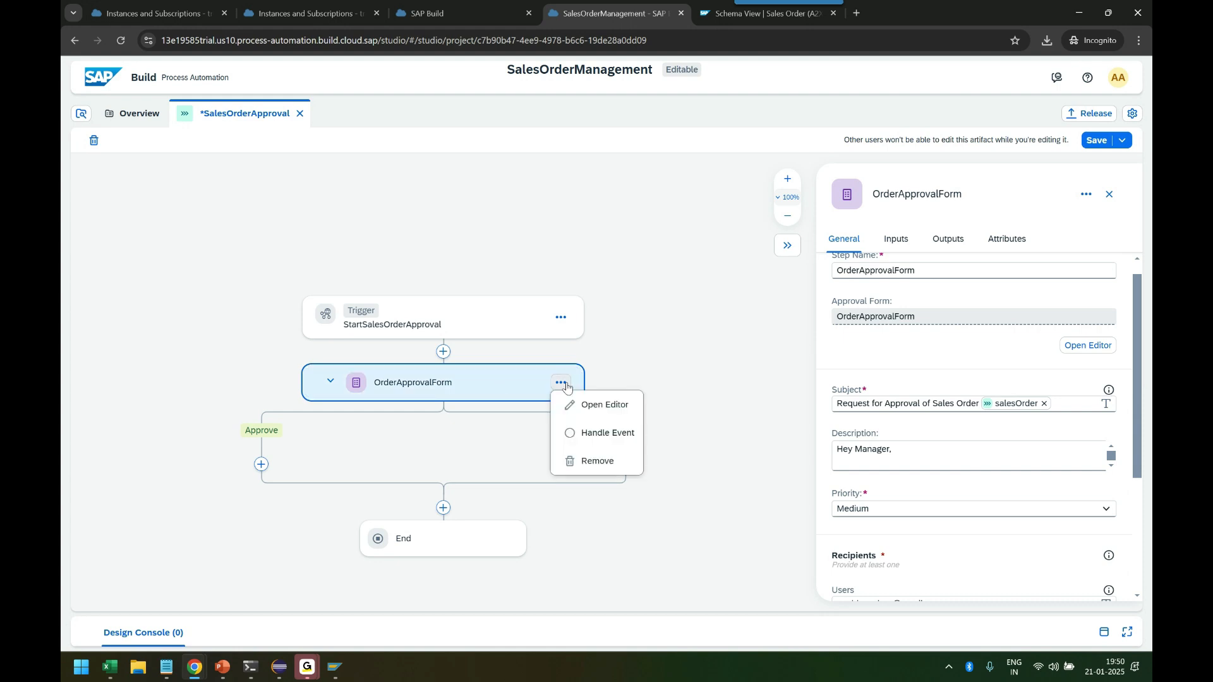
left_click(596, 407)
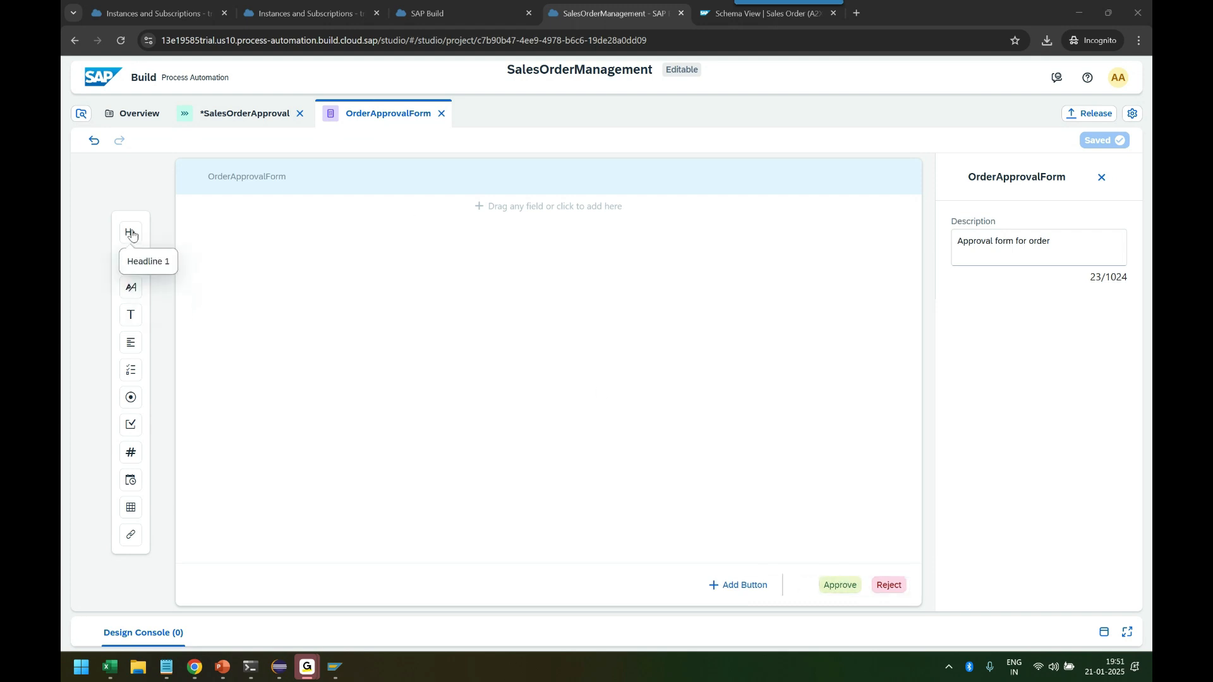
left_click_drag(131, 234, 278, 249)
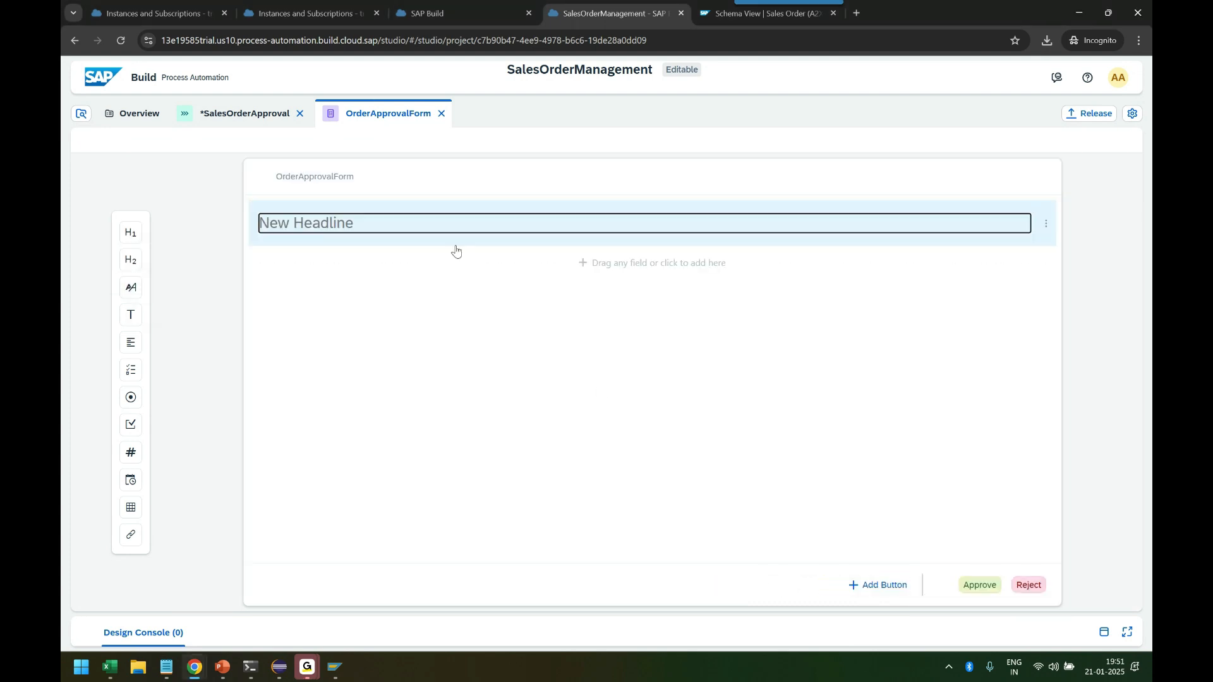
type("M")
key("BackSpace")
type("M<a")
key("BackSpace")
key("BackSpace")
key("BackSpace")
type("Sale")
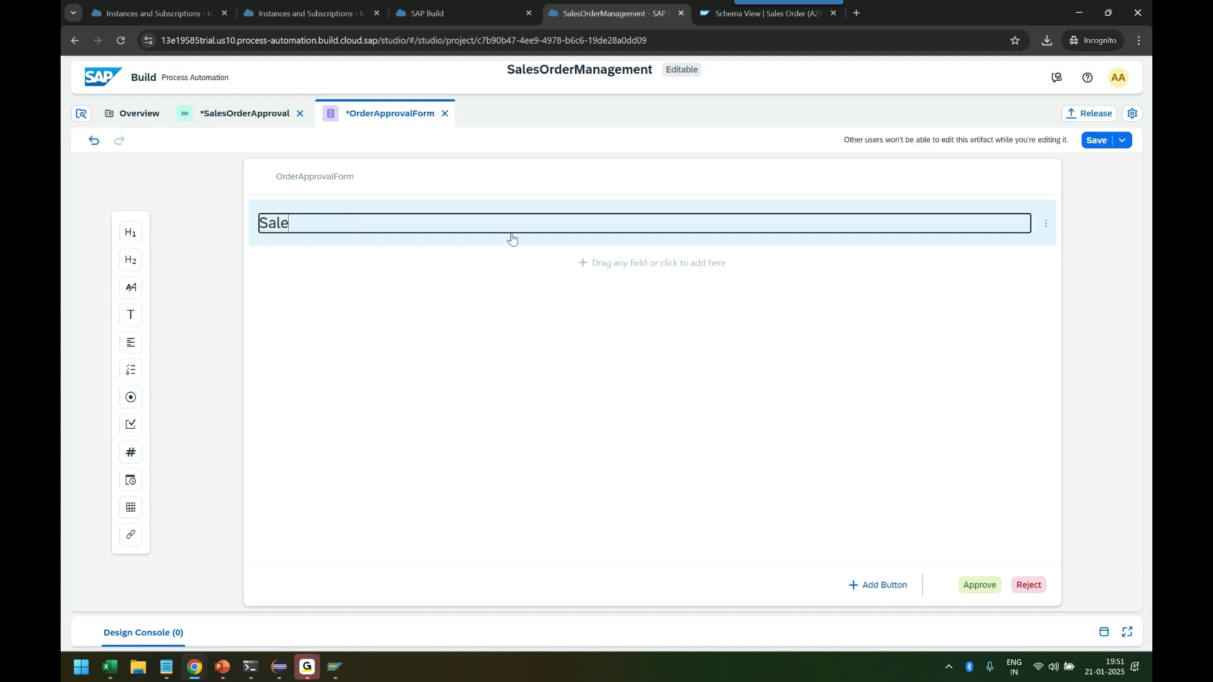
type("s order Approvla")
key("BackSpace")
key("BackSpace")
type("al")
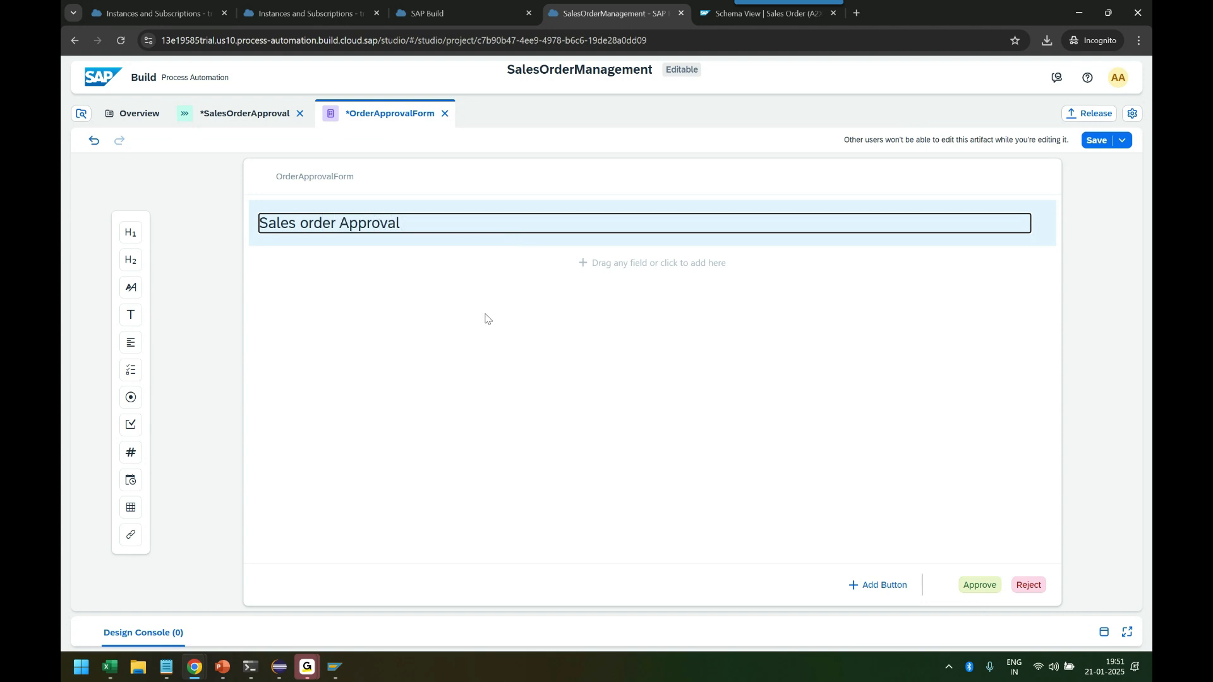
Step: Add a Headline 2 below the title reading "Please review the details of the sales order created by Sales Representative, Kindly approve/reject the same."
left_click_drag(131, 260, 392, 292)
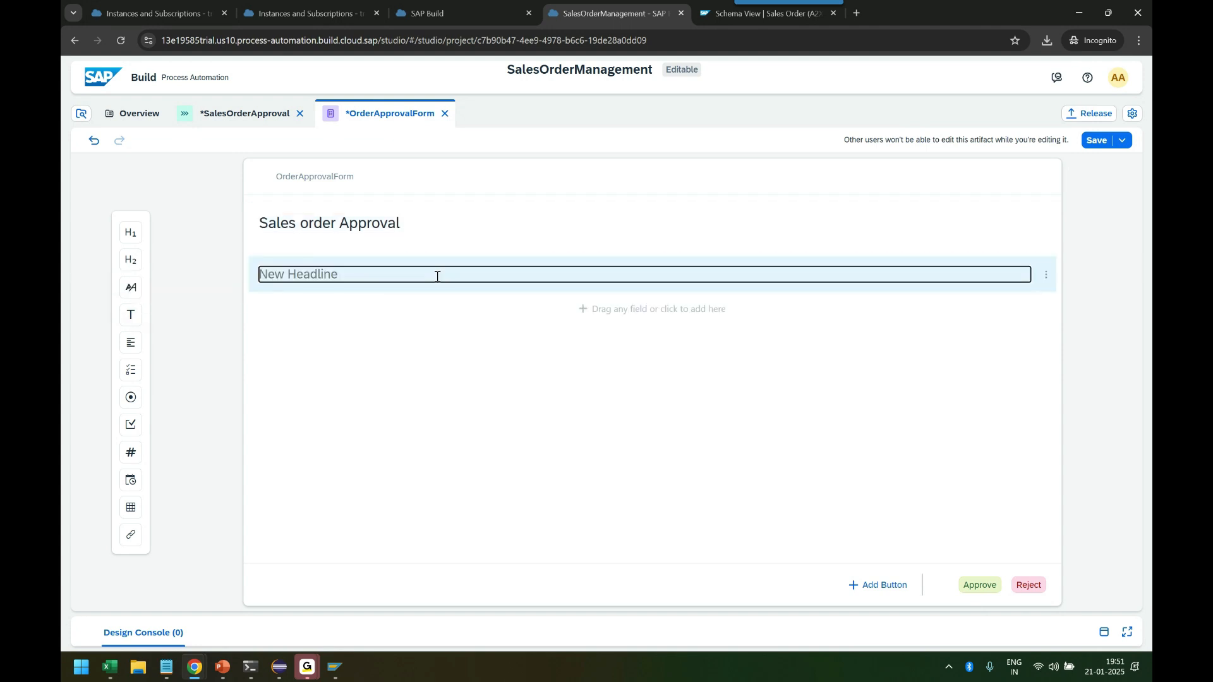
type("Please review the details of the sal")
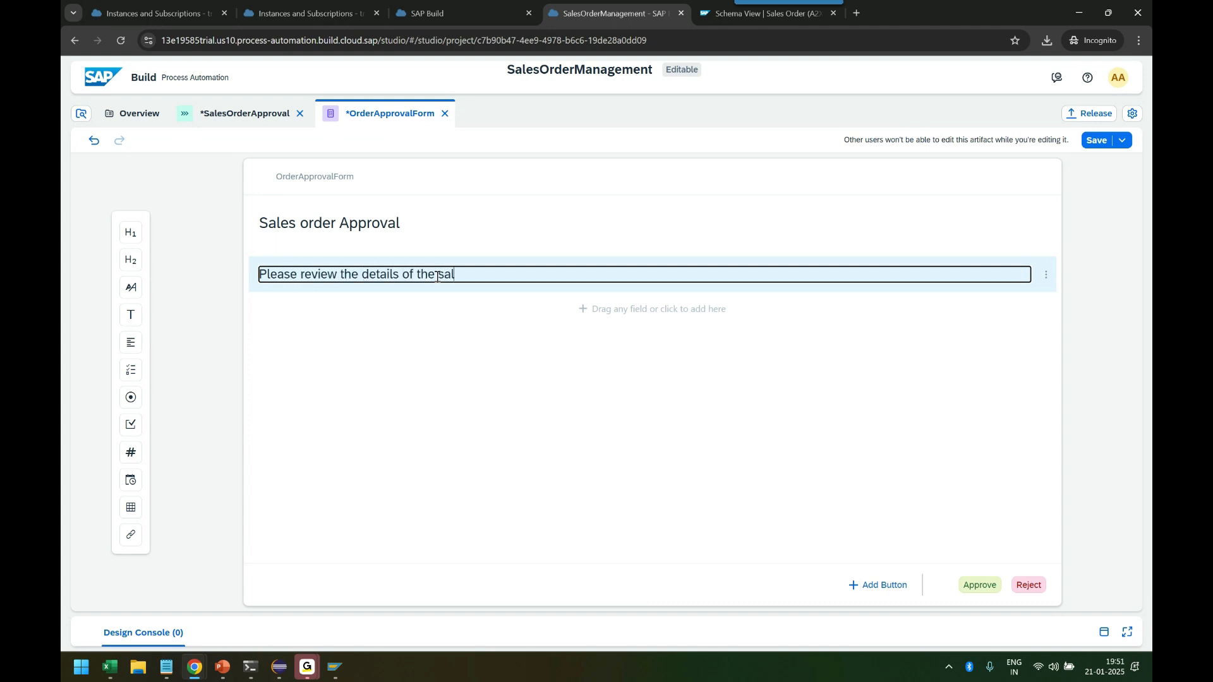
type("es order created by Sales Representative")
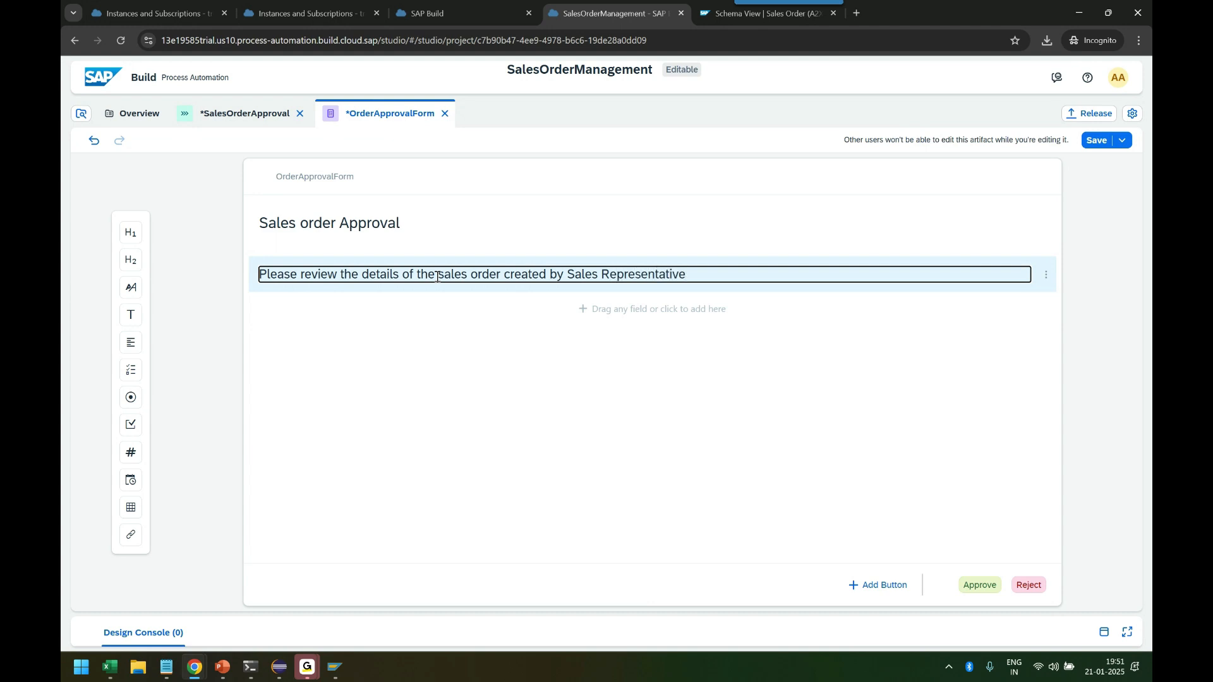
type(", Kindly approve/reject the same.")
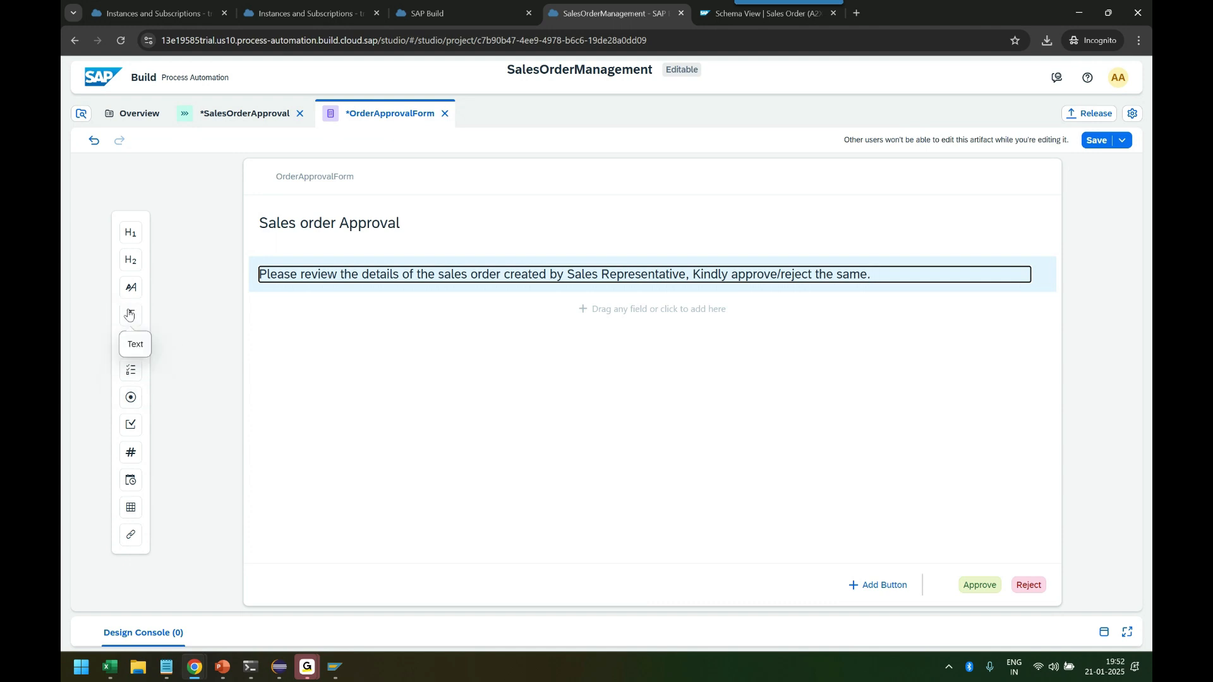
Step: Add a text field labelled "Sales Order #" below the headlines and make it read-only
left_click_drag(130, 317, 317, 322)
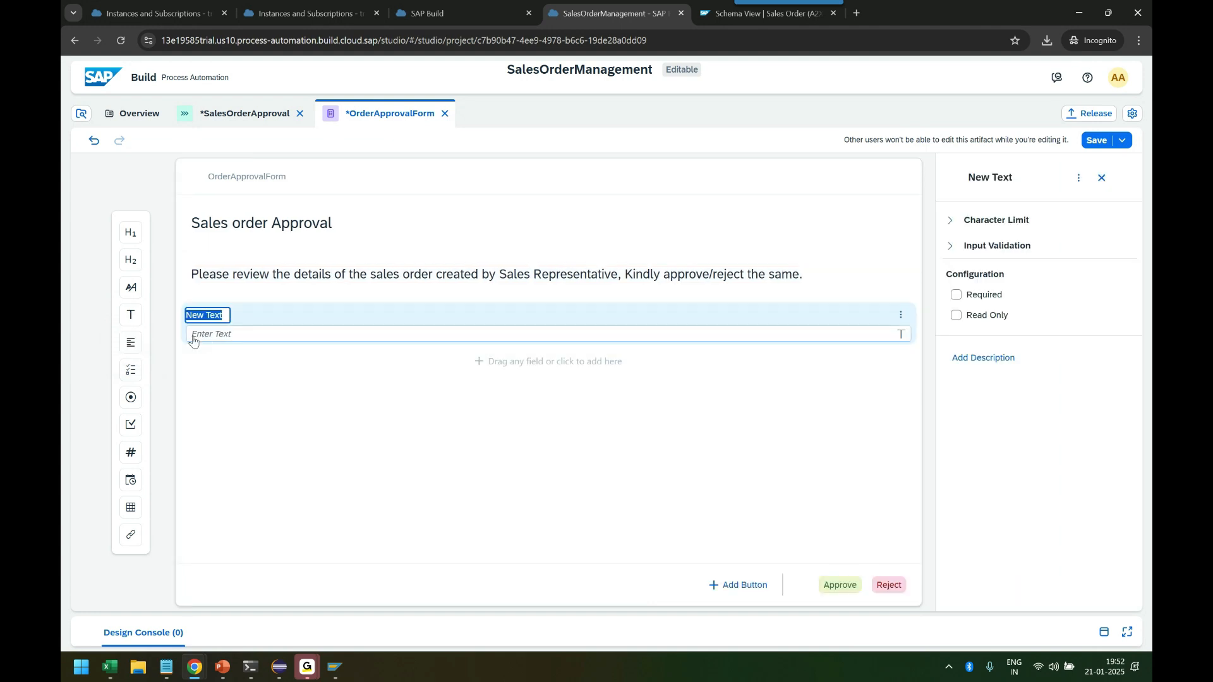
key("BackSpace")
type("Sales Order #")
left_click(290, 392)
left_click(290, 341)
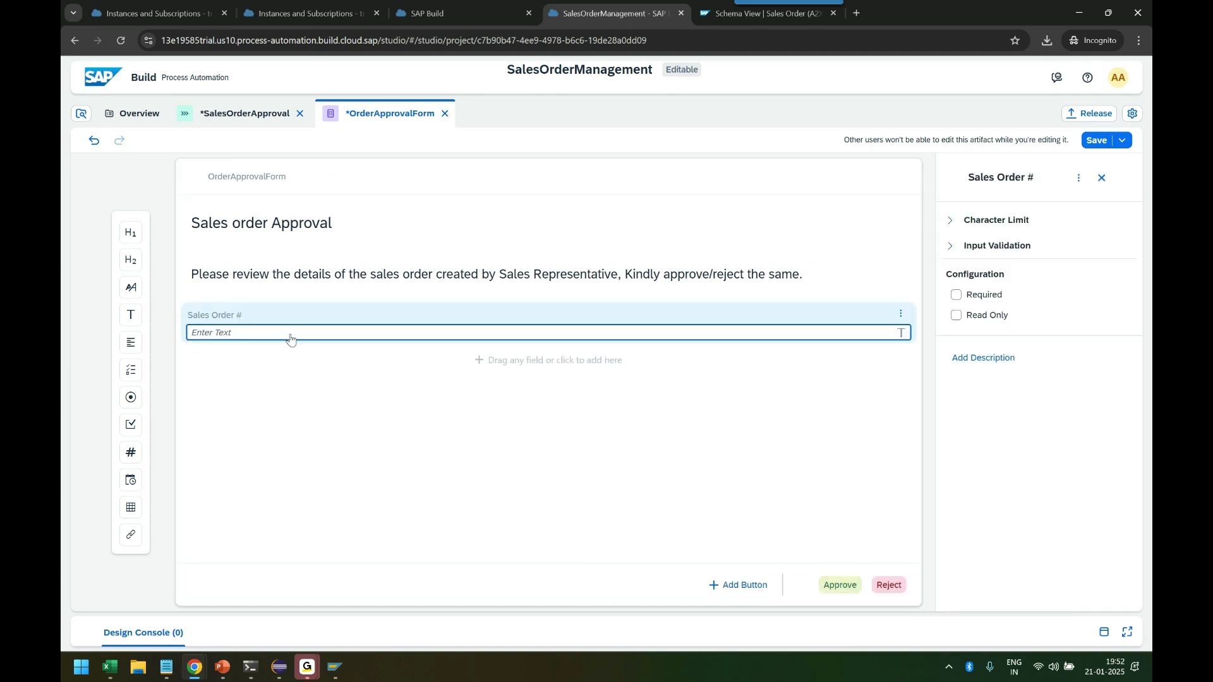
left_click(955, 315)
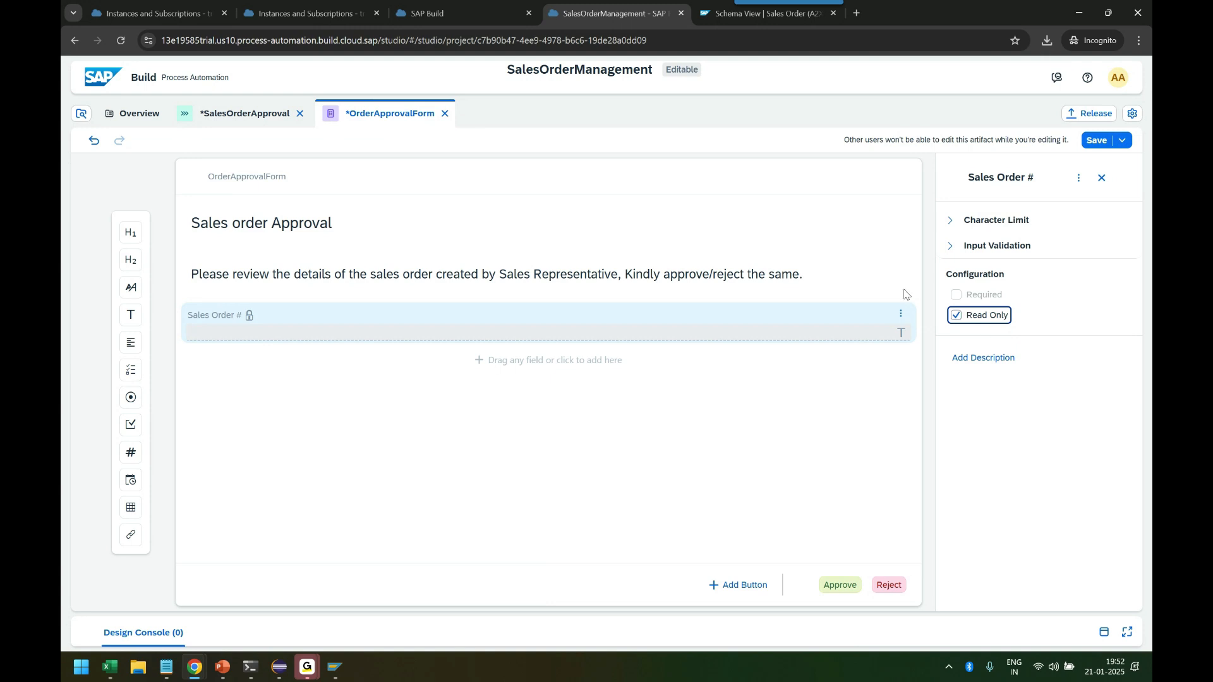
Step: Add a read-only text field labelled "Sales organization" below the Sales Order # field
left_click_drag(138, 316, 324, 382)
type("Sales organization")
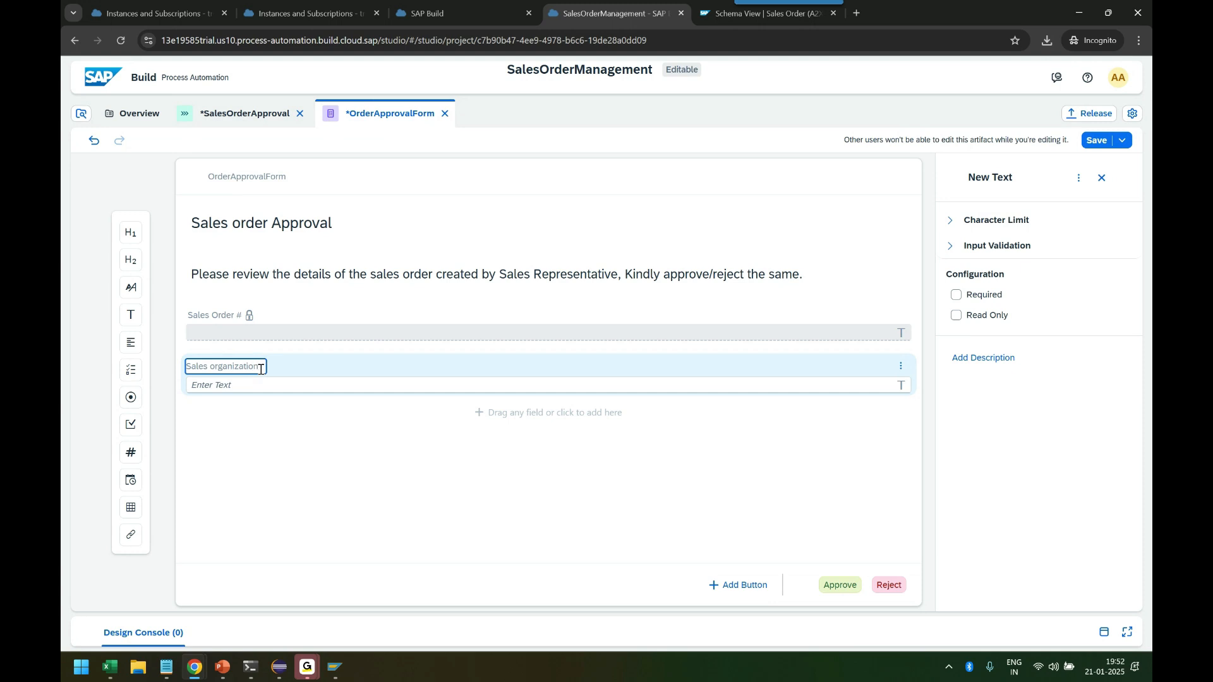
key("Return")
left_click(287, 384)
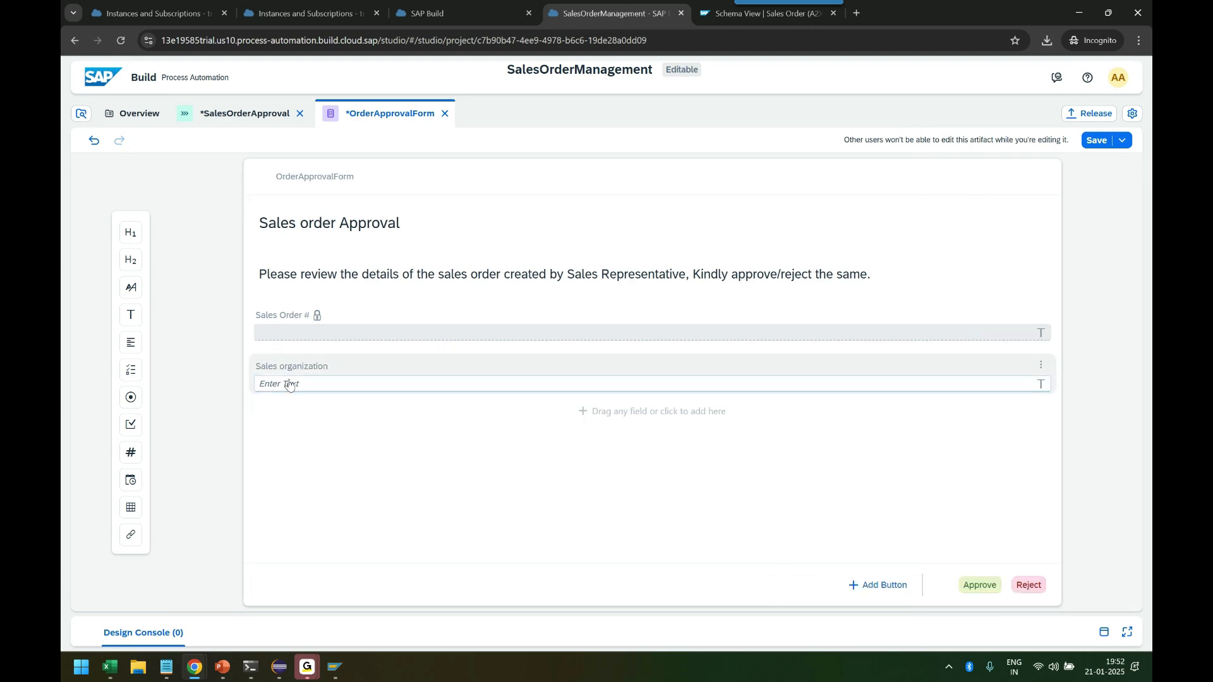
left_click(980, 319)
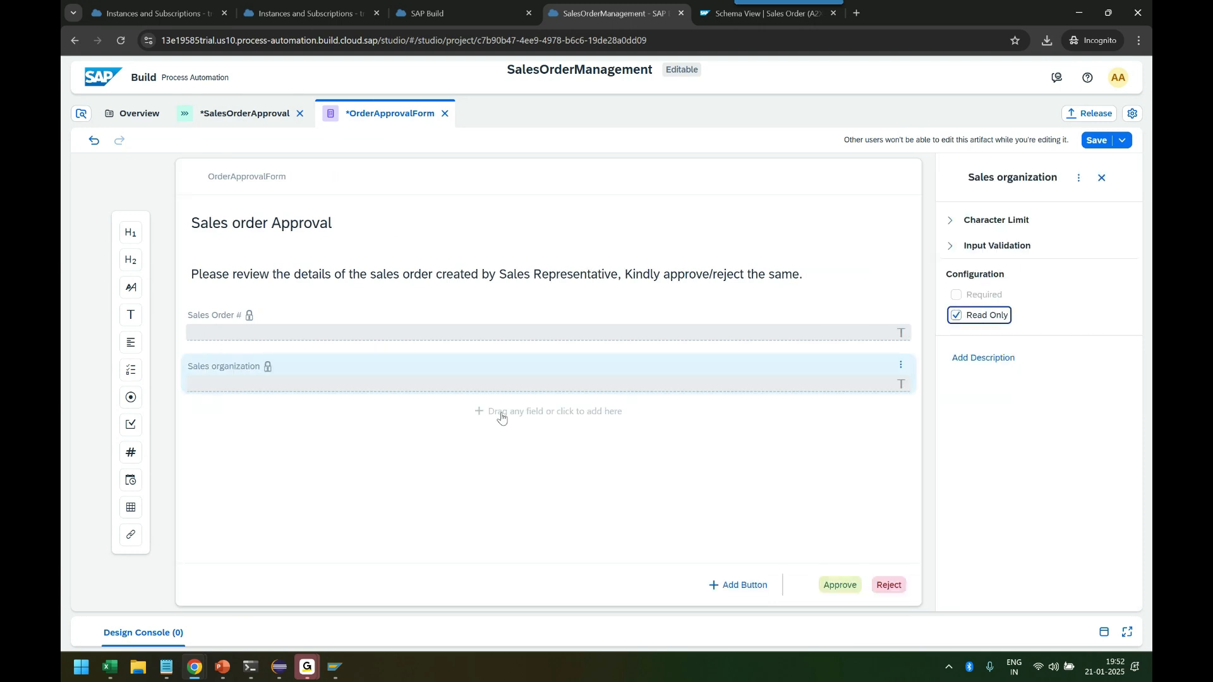
Step: Add two text fields labelled "Distribution Channel" and "Order Type" below the Sales organization field
left_click_drag(130, 321, 313, 430)
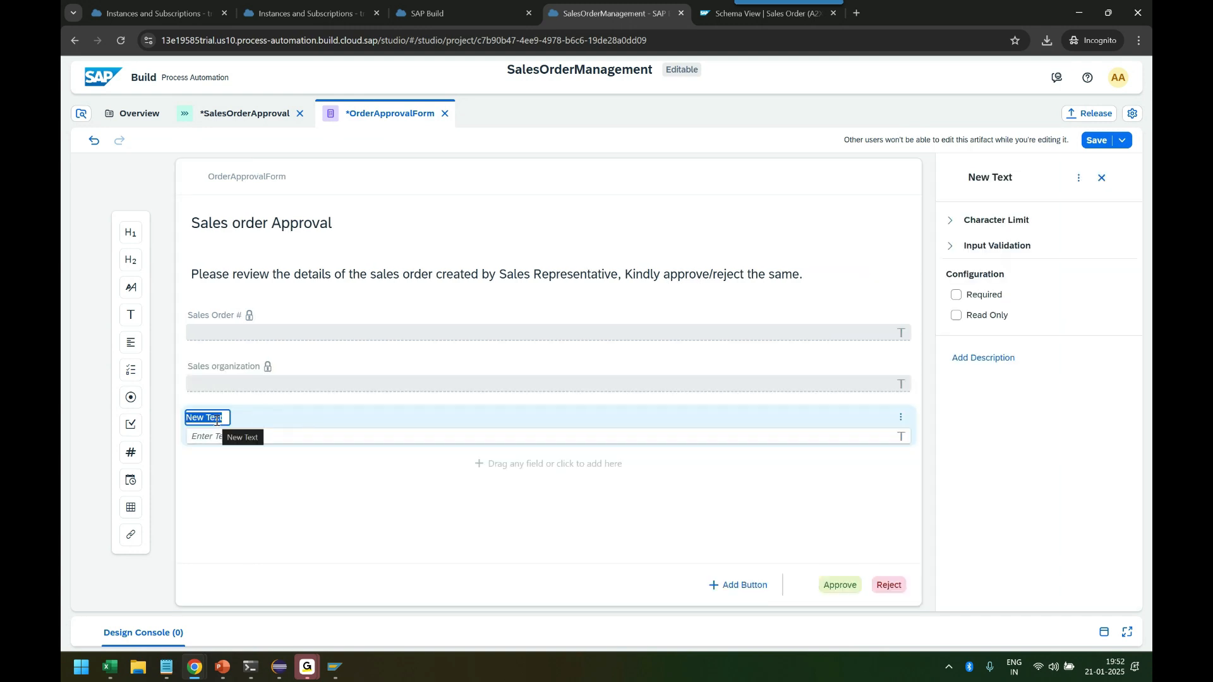
key("BackSpace")
type("Dis")
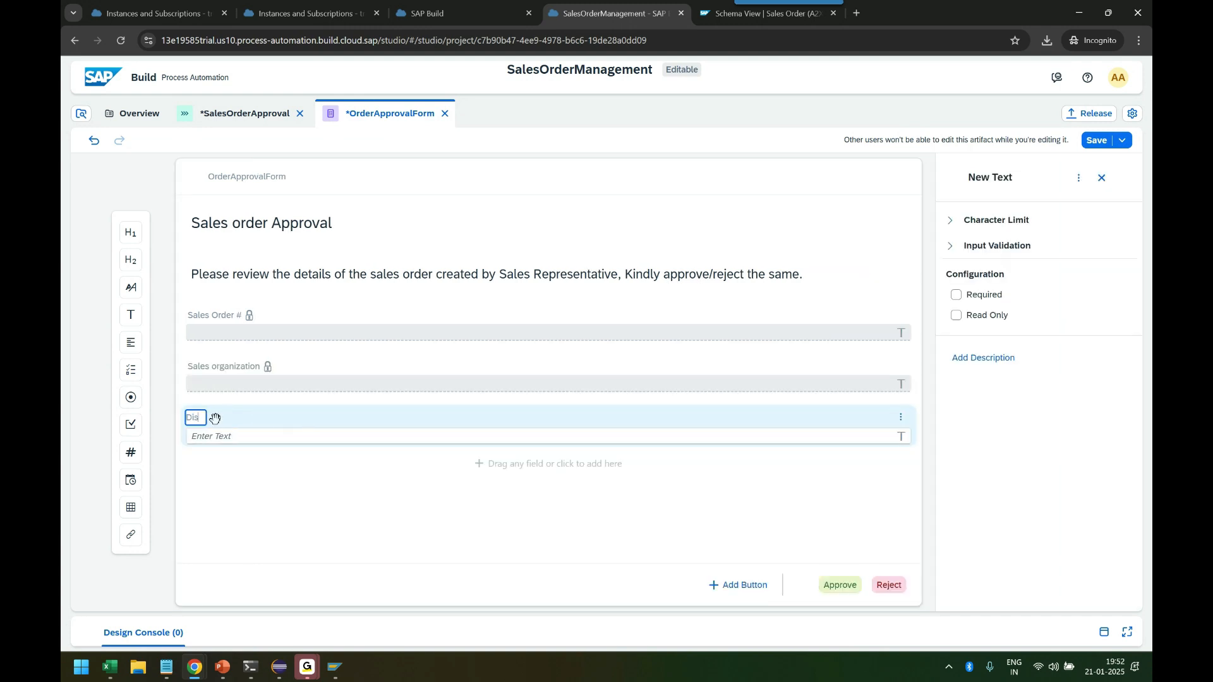
type("tribution Channel")
left_click_drag(131, 315, 289, 468)
type("Order Type")
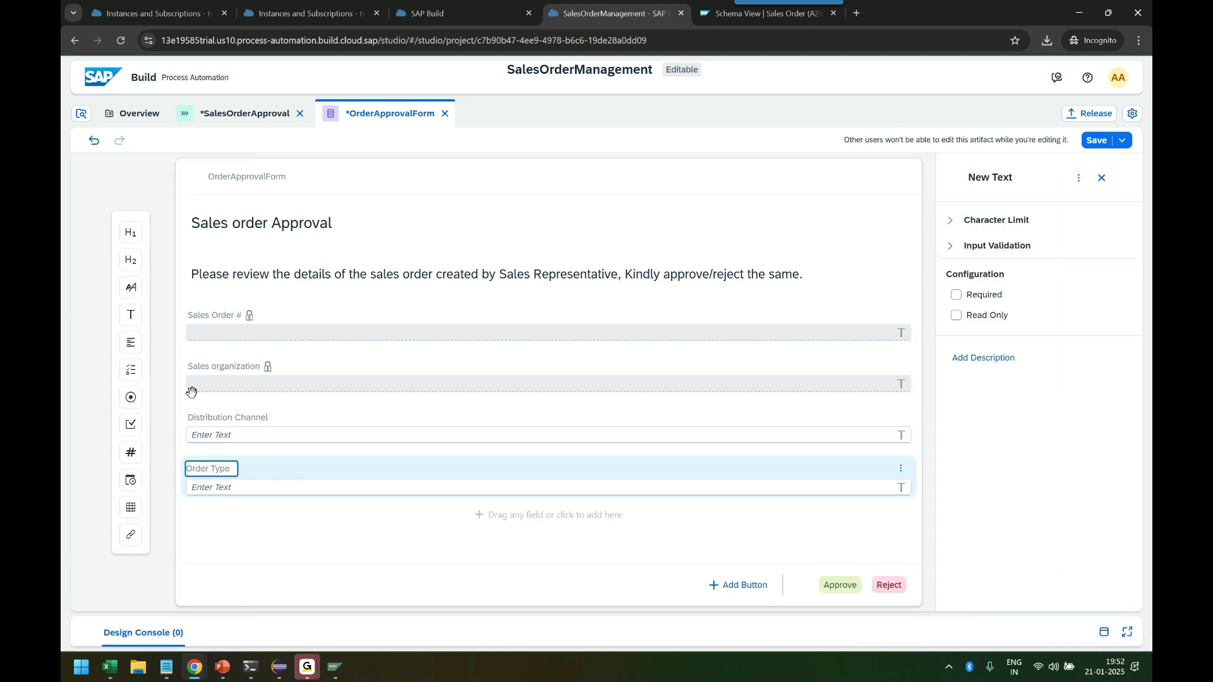
Step: Add a text field labelled "Order Amount" below Order Type and make it read-only
left_click_drag(131, 315, 253, 509)
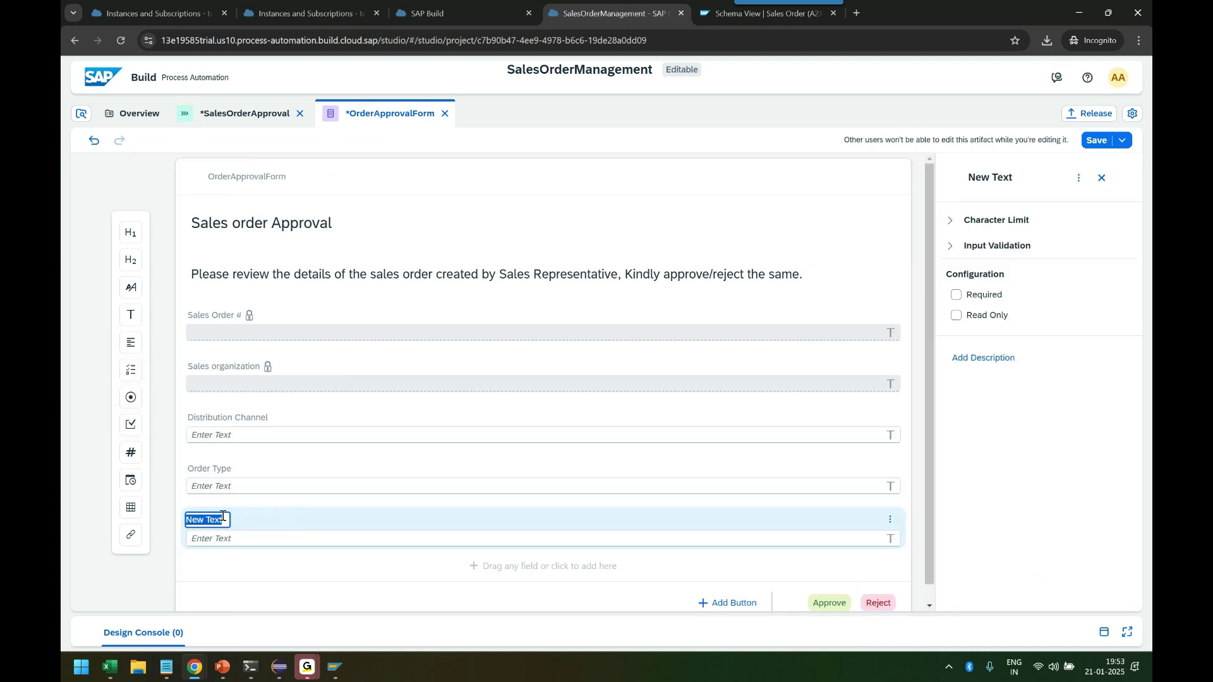
type("Order Amount")
left_click(956, 316)
Step: Make the Order Type and Distribution Channel fields read-only
left_click(319, 464)
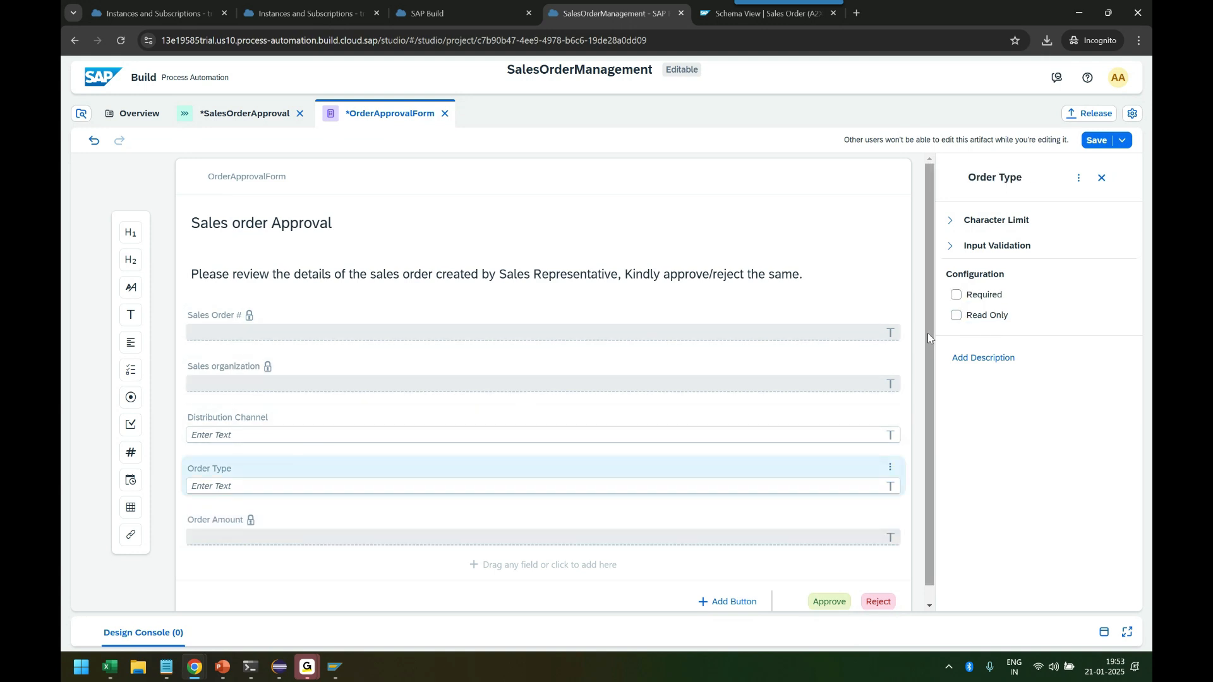
left_click(956, 316)
left_click(364, 410)
left_click(957, 315)
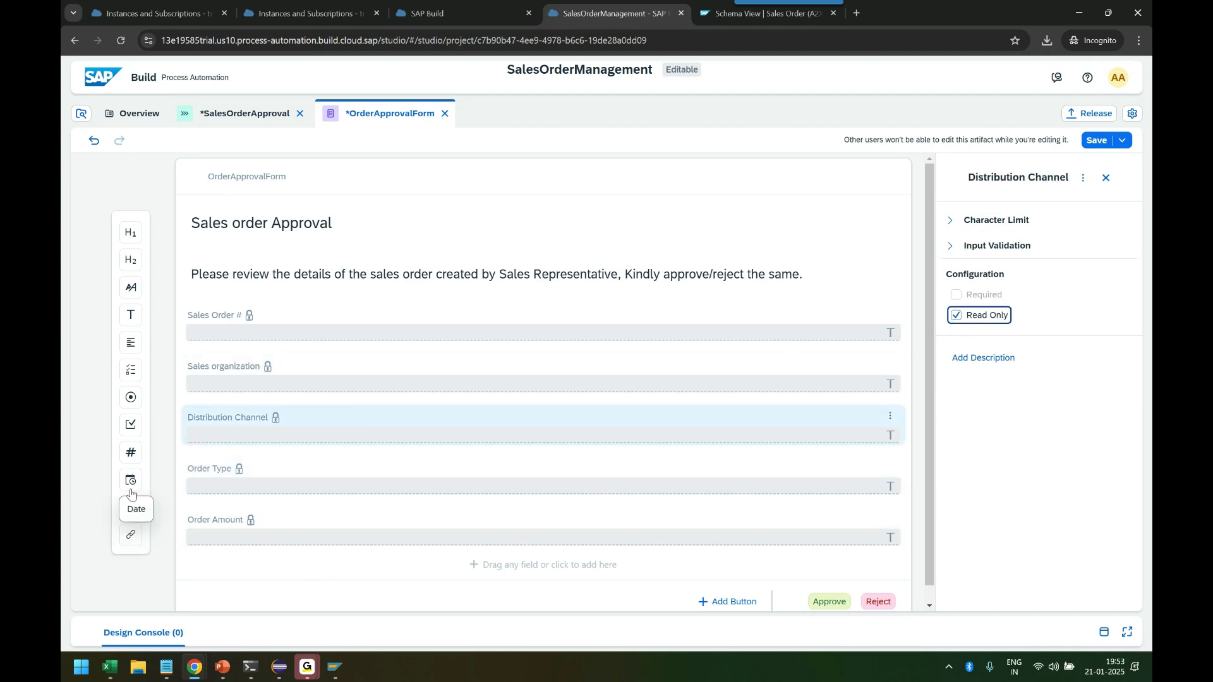
Step: Add a read-only date field labelled "Order Date" below the Order Amount field
left_click_drag(131, 480, 297, 567)
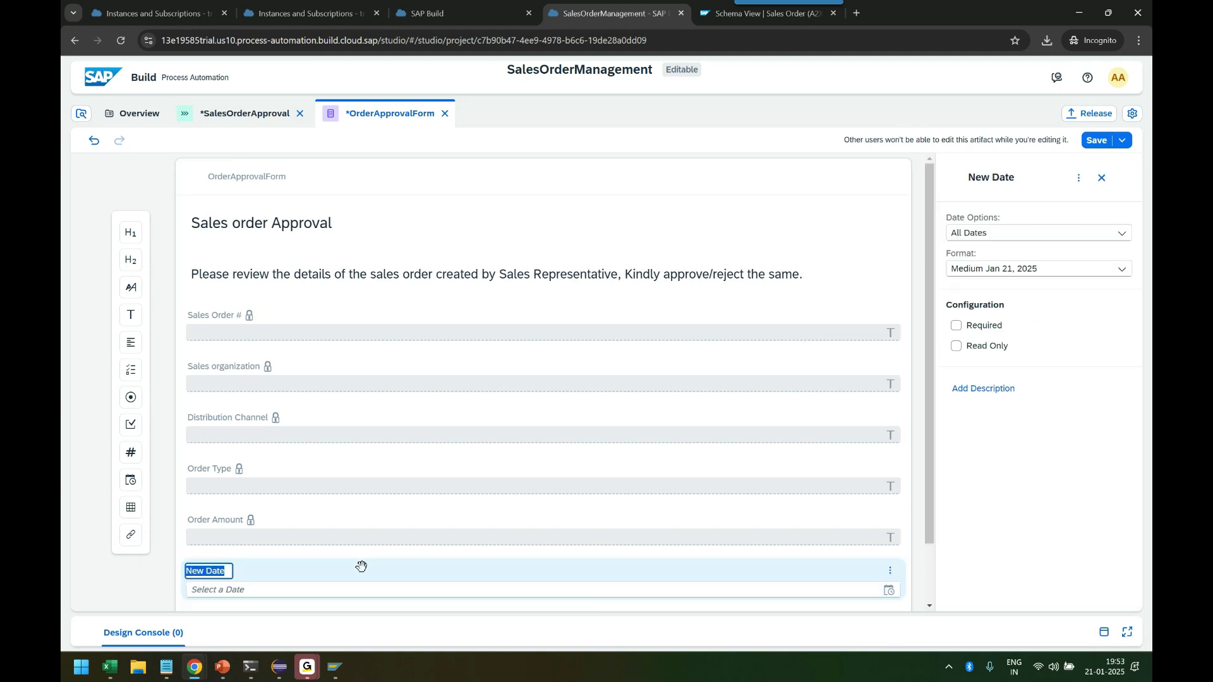
left_click(956, 346)
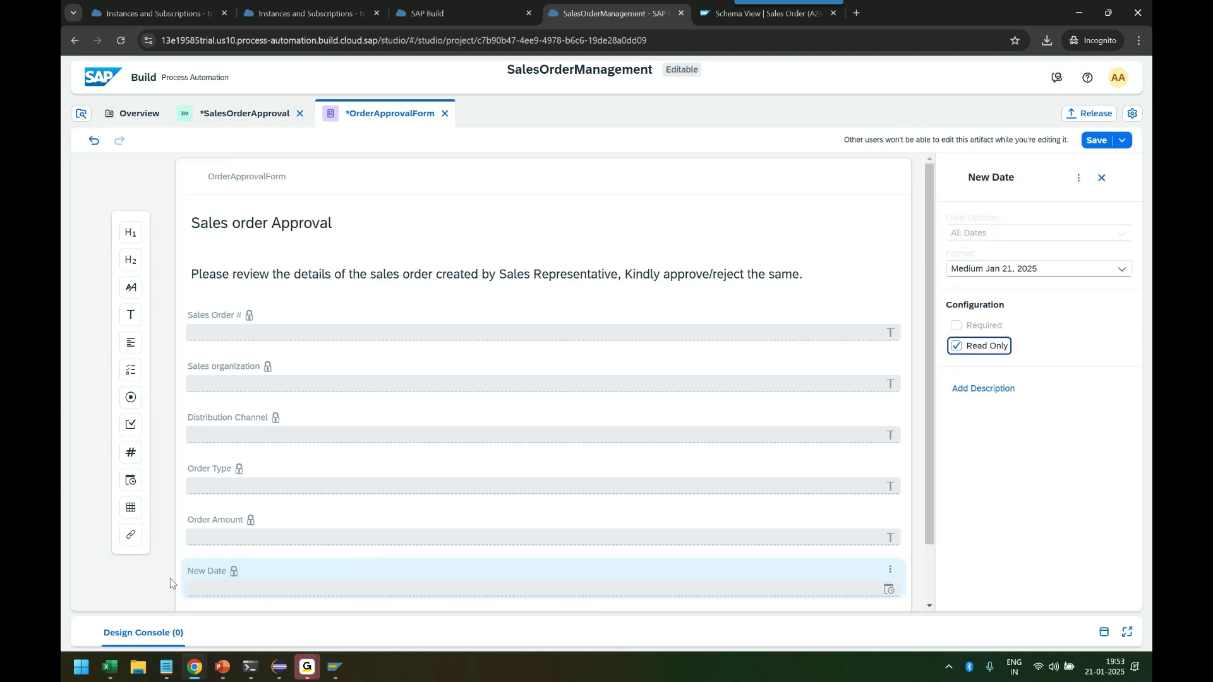
key("ctrl+z")
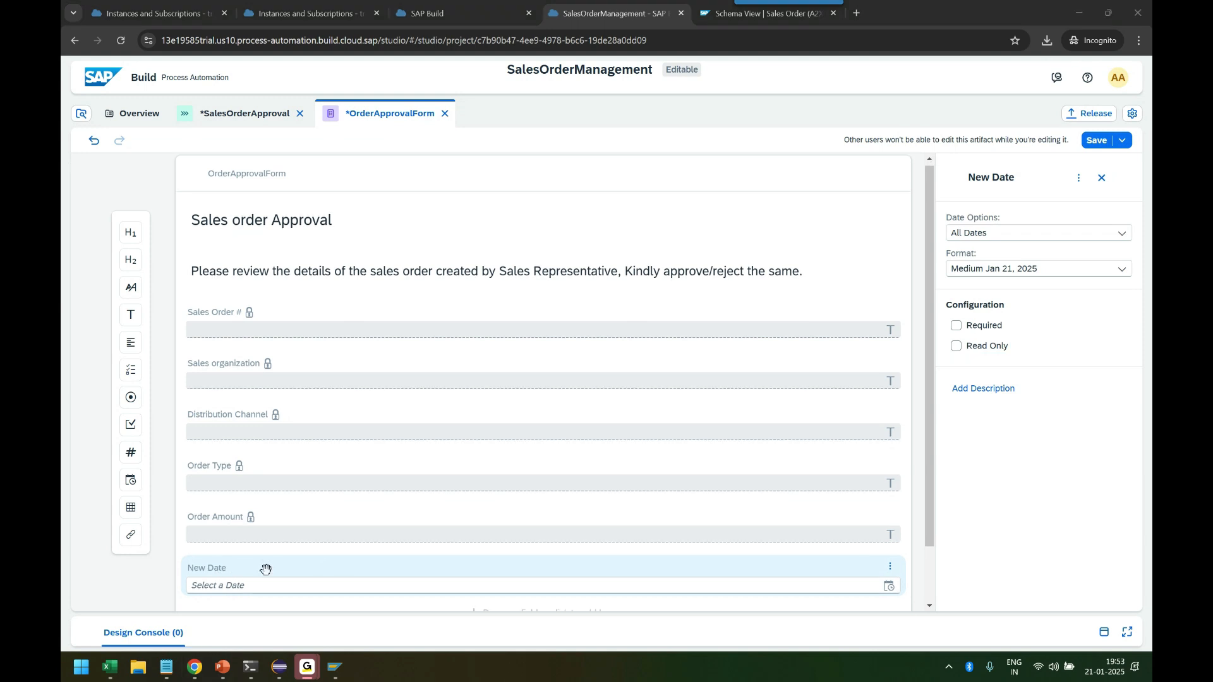
scroll(263, 568, "down", 2)
triple_click(214, 498)
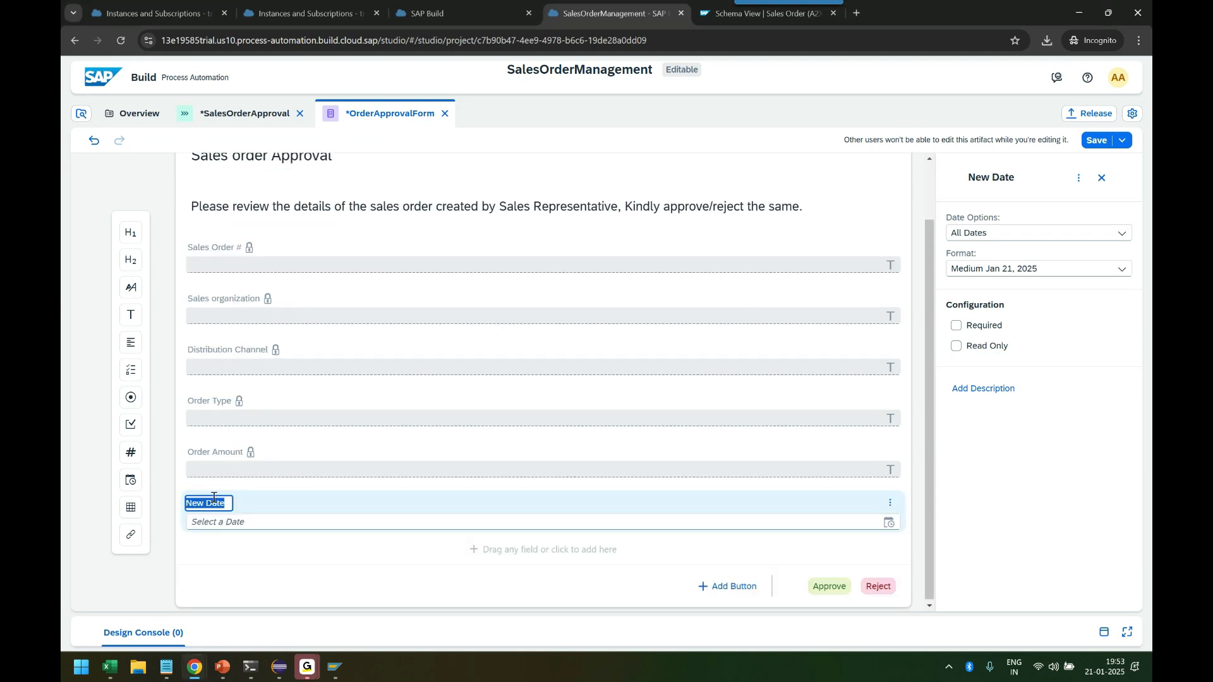
type("Order Dat")
left_click(292, 489)
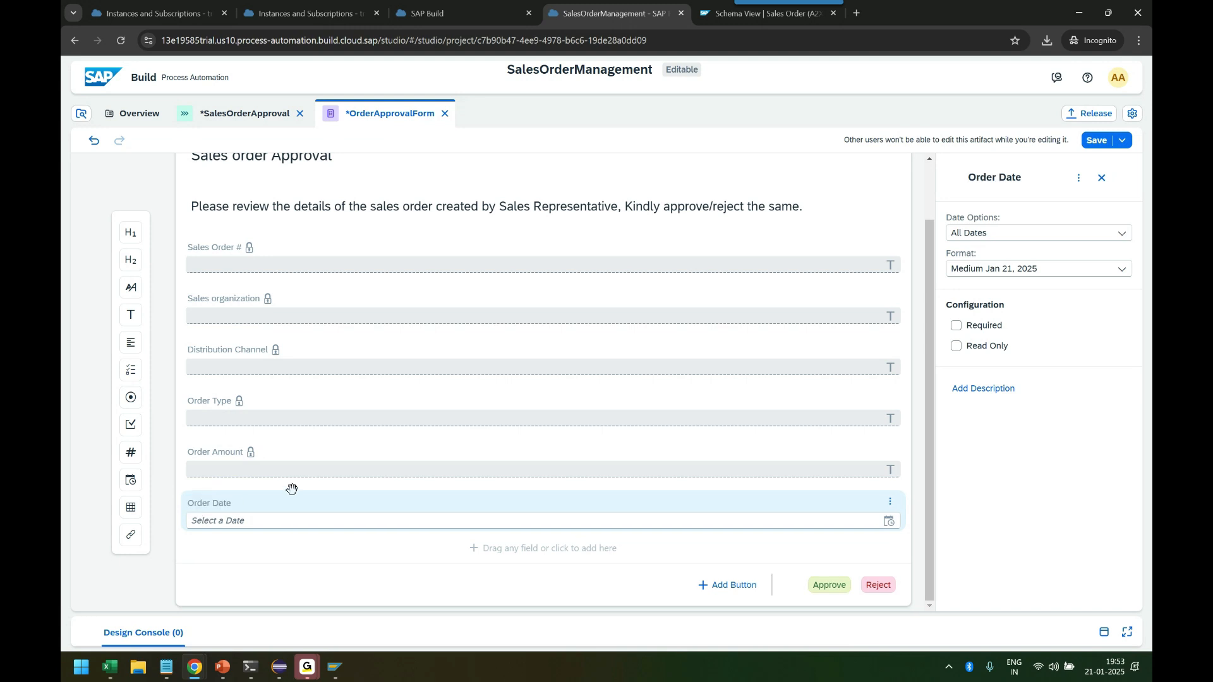
left_click(963, 345)
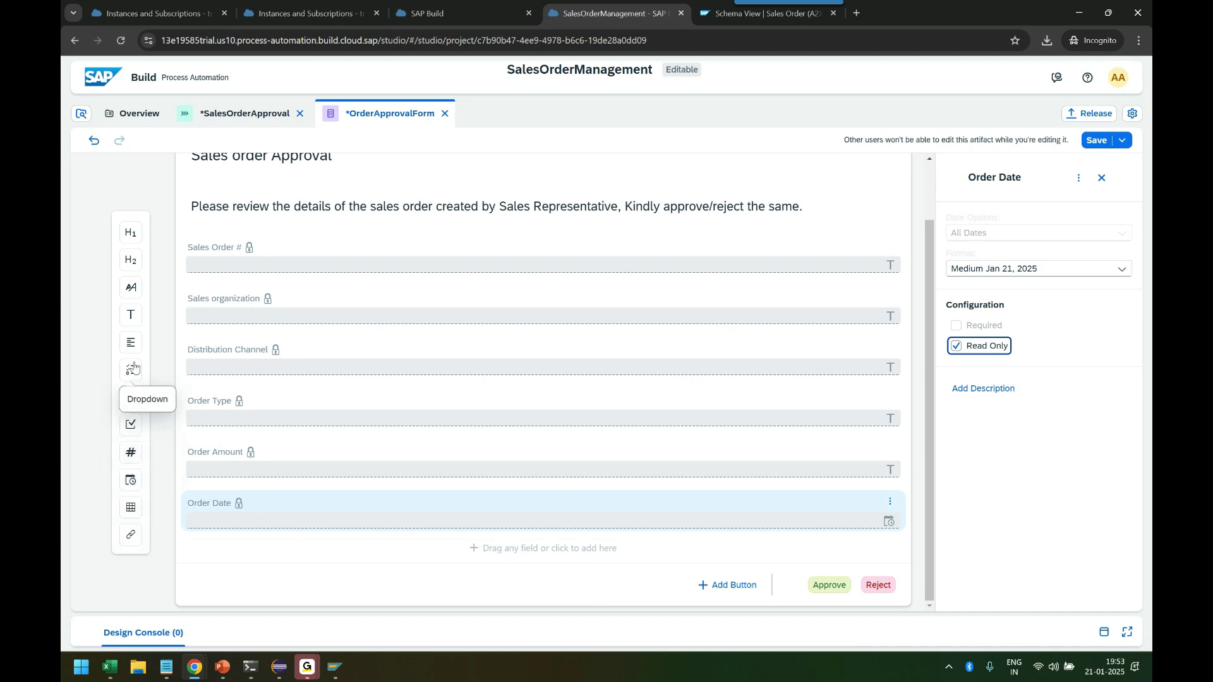
Step: Add a read-only text field labelled "Currency" below the Order Date field
left_click_drag(130, 317, 286, 561)
type("Currency")
left_click(956, 315)
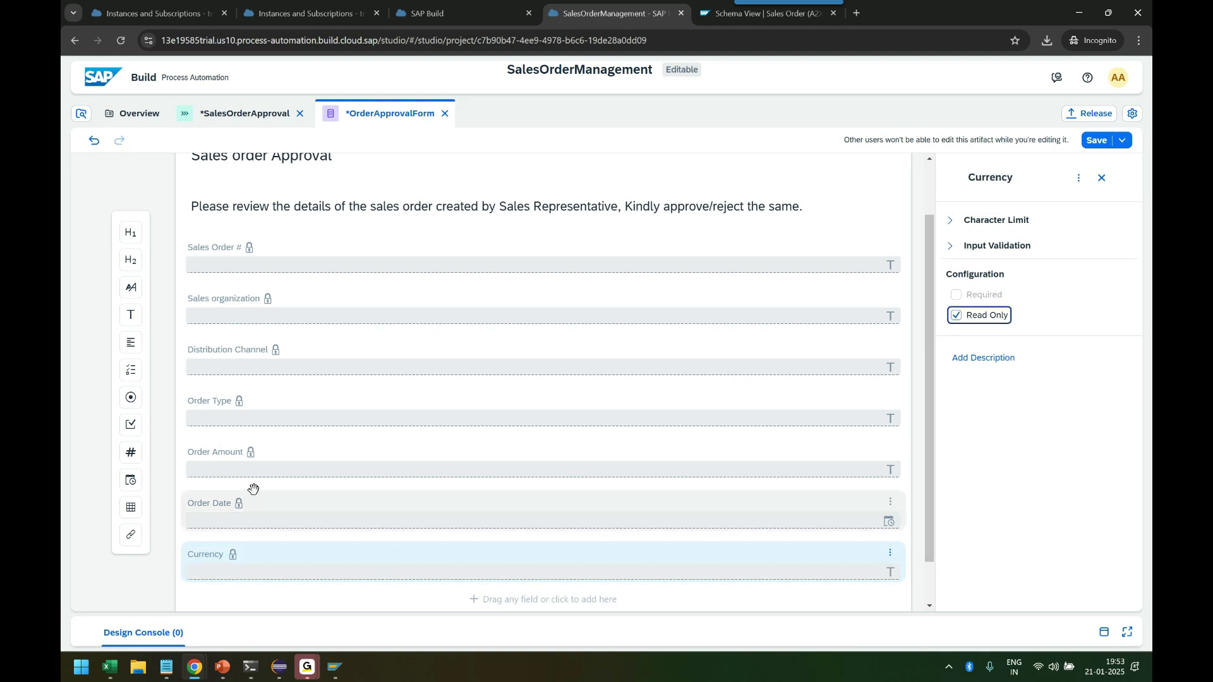
Step: Add a checkbox below Currency labelled "I accept the terms and conditions before deciding on the approval."
left_click_drag(128, 429, 266, 605)
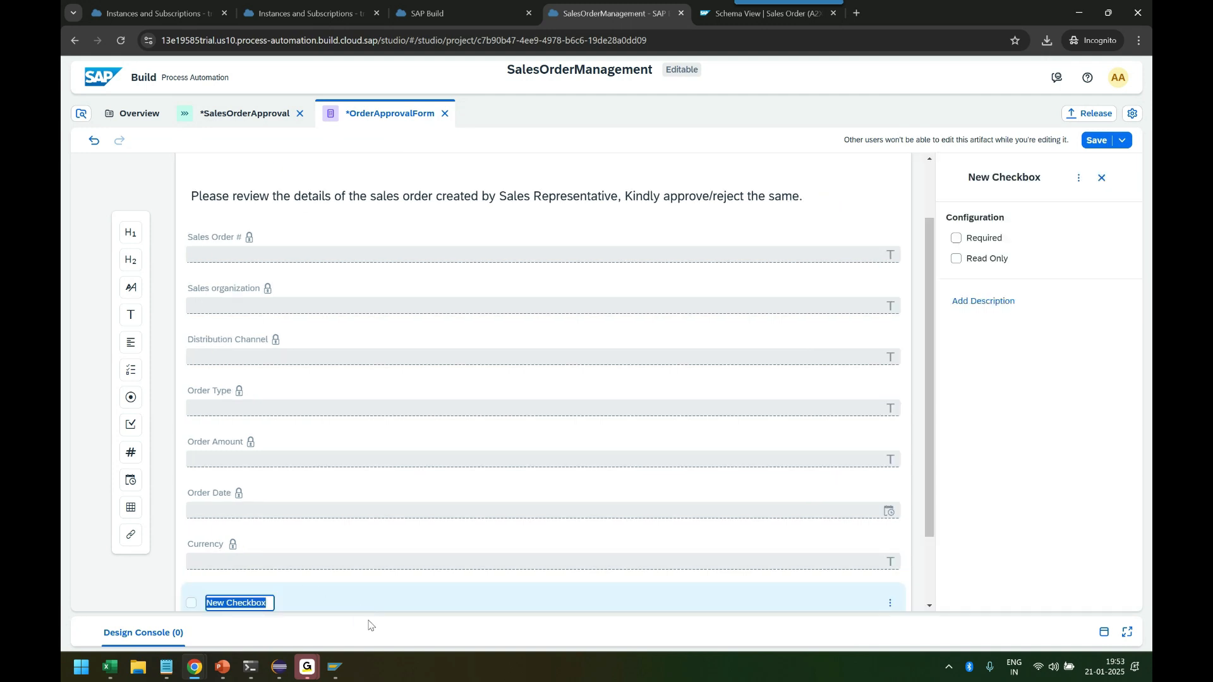
key("BackSpace")
type("I")
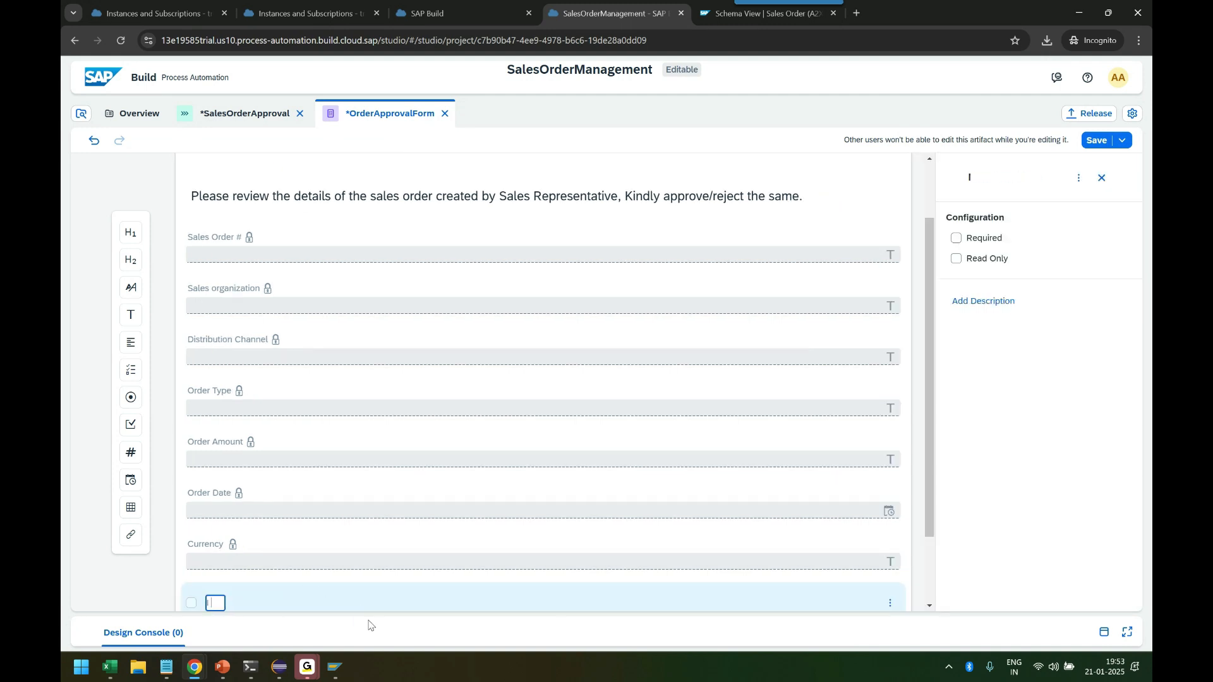
type(" accept the terms and ")
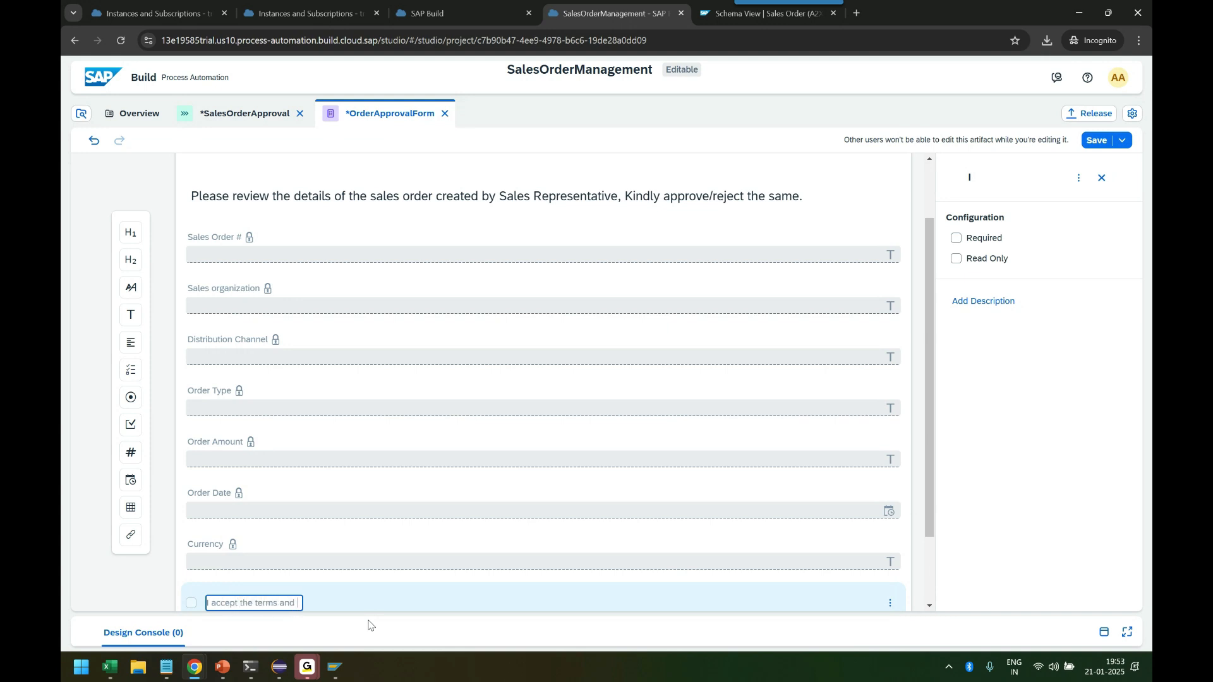
type("conditions ")
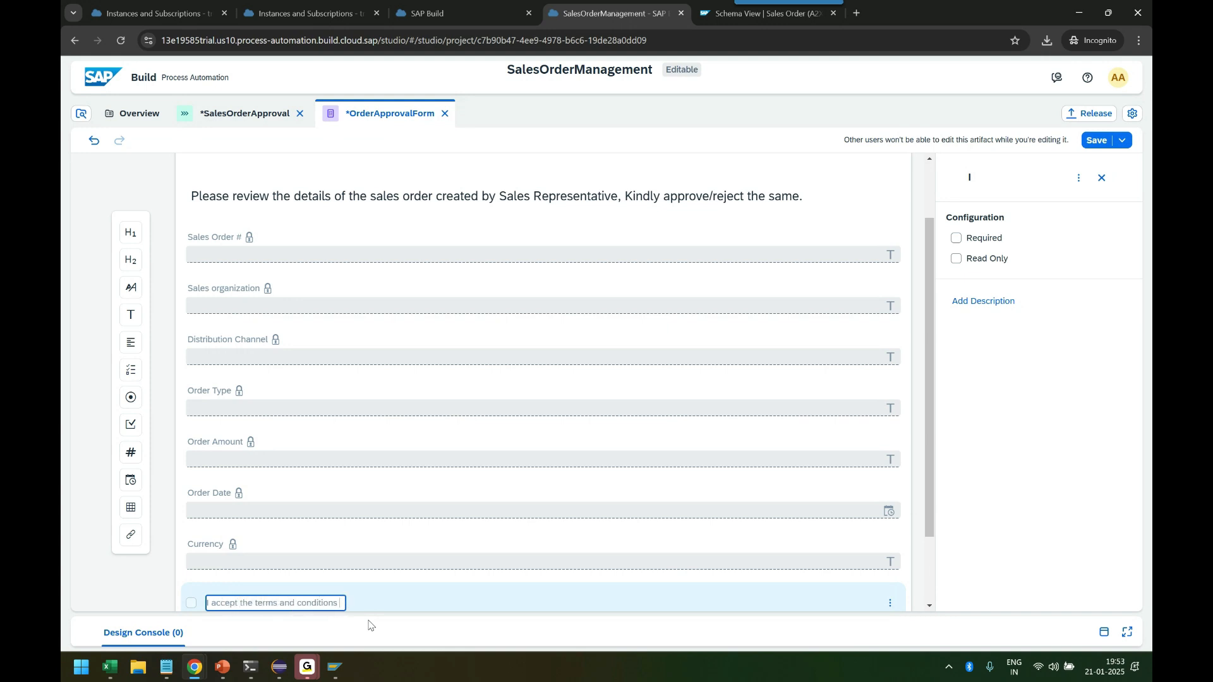
type("before decidin")
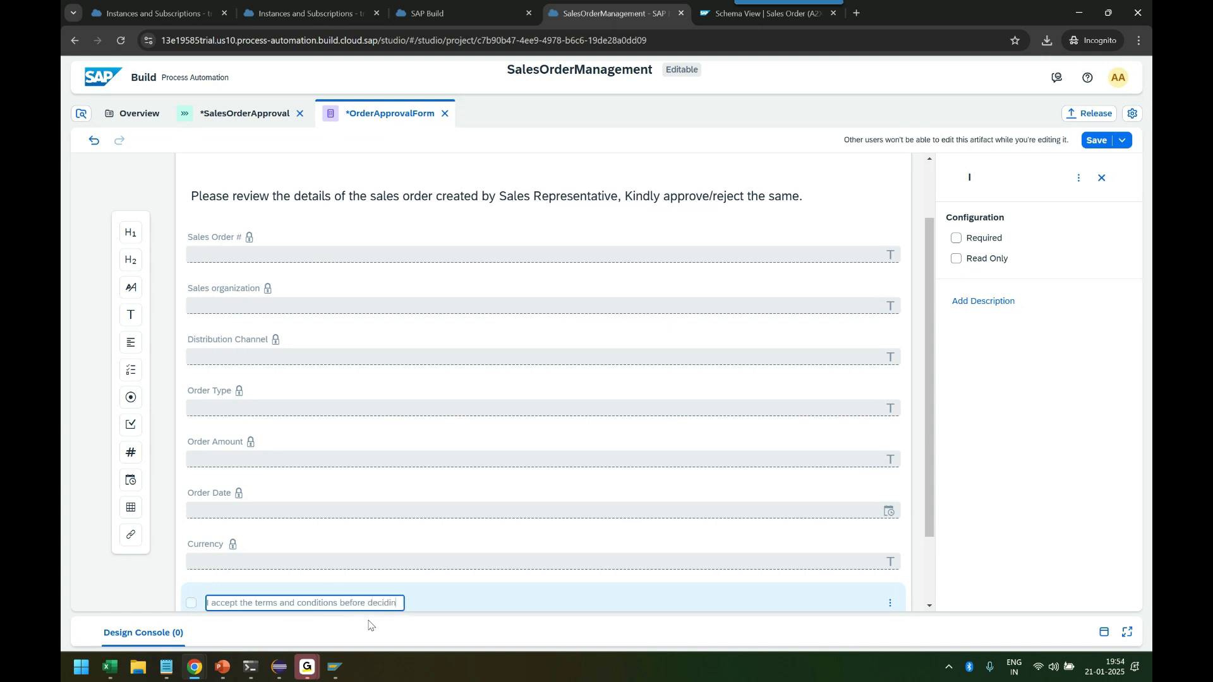
type("g th on t")
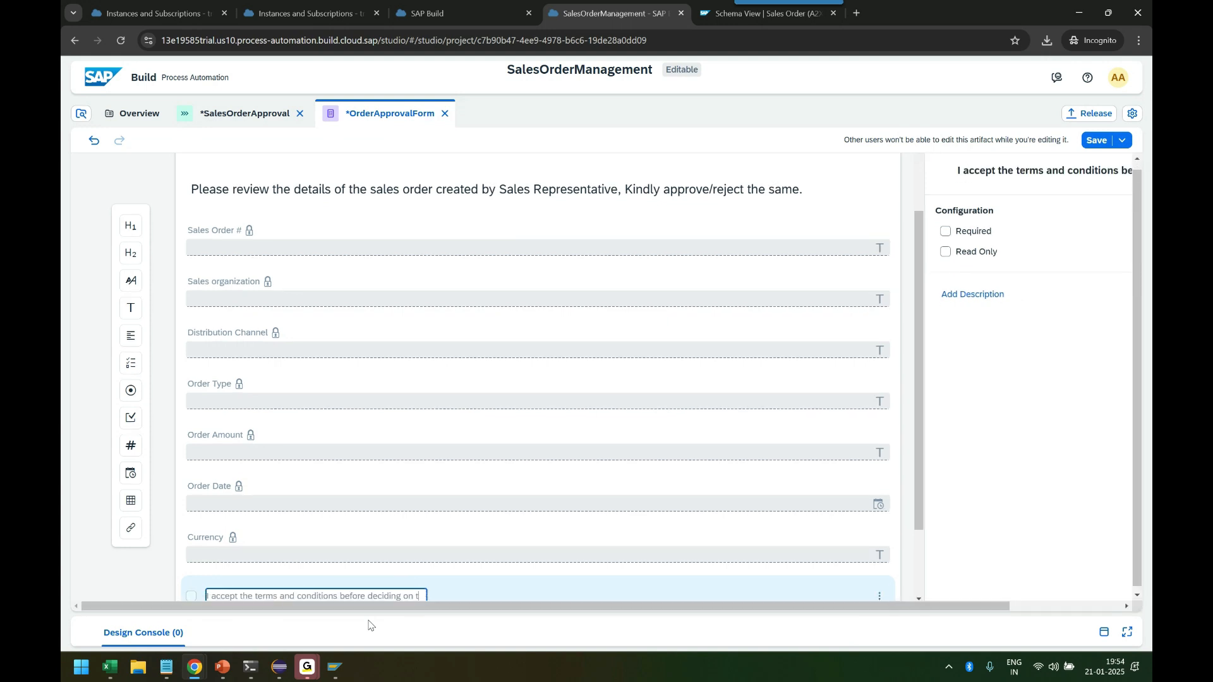
type("he approvba")
key("BackSpace")
key("BackSpace")
type(".")
scroll(443, 492, "down", 2)
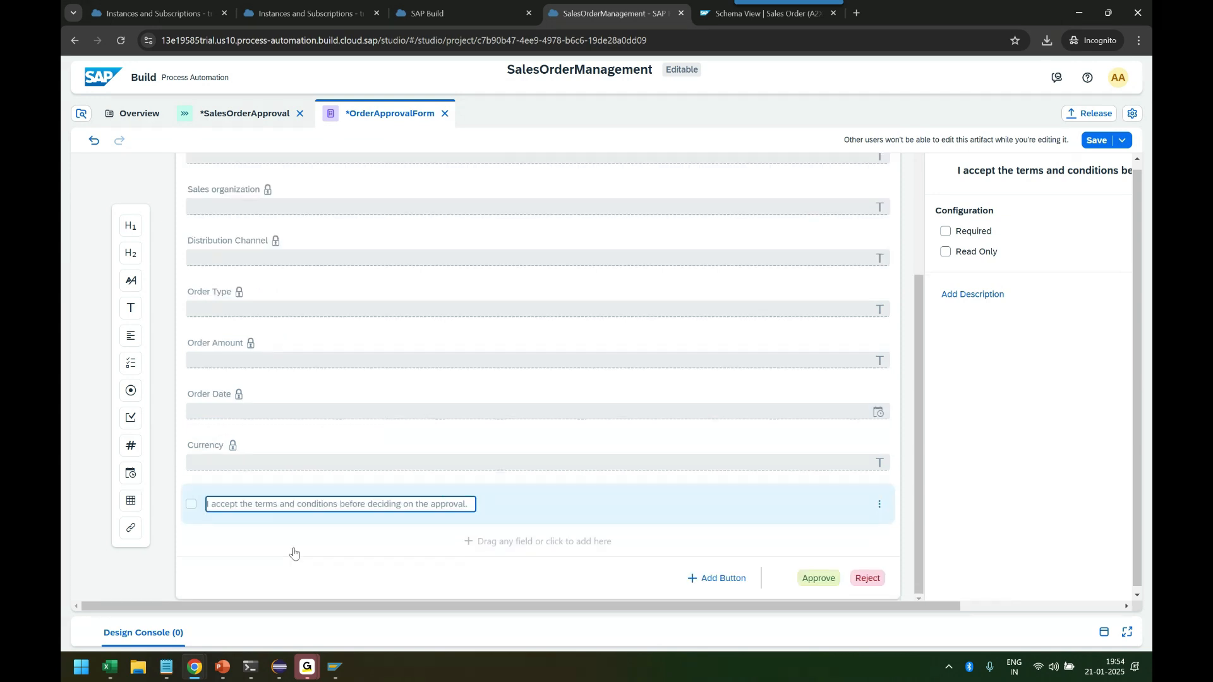
left_click(294, 554)
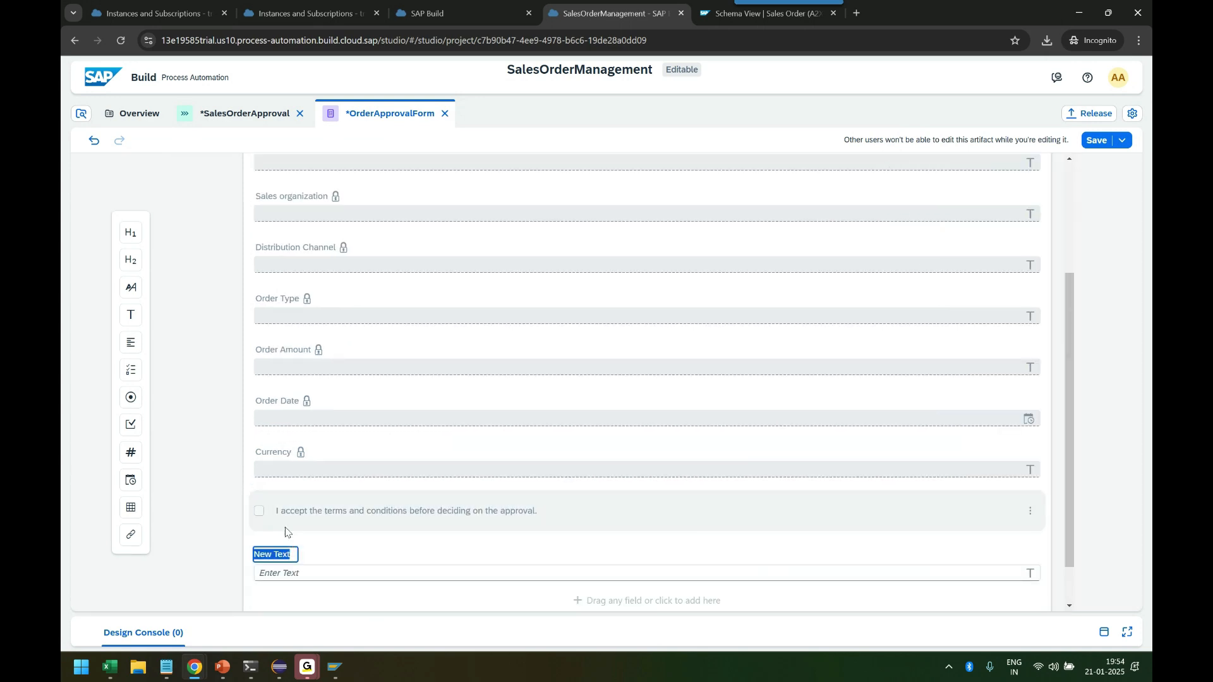
left_click(342, 560)
left_click(889, 556)
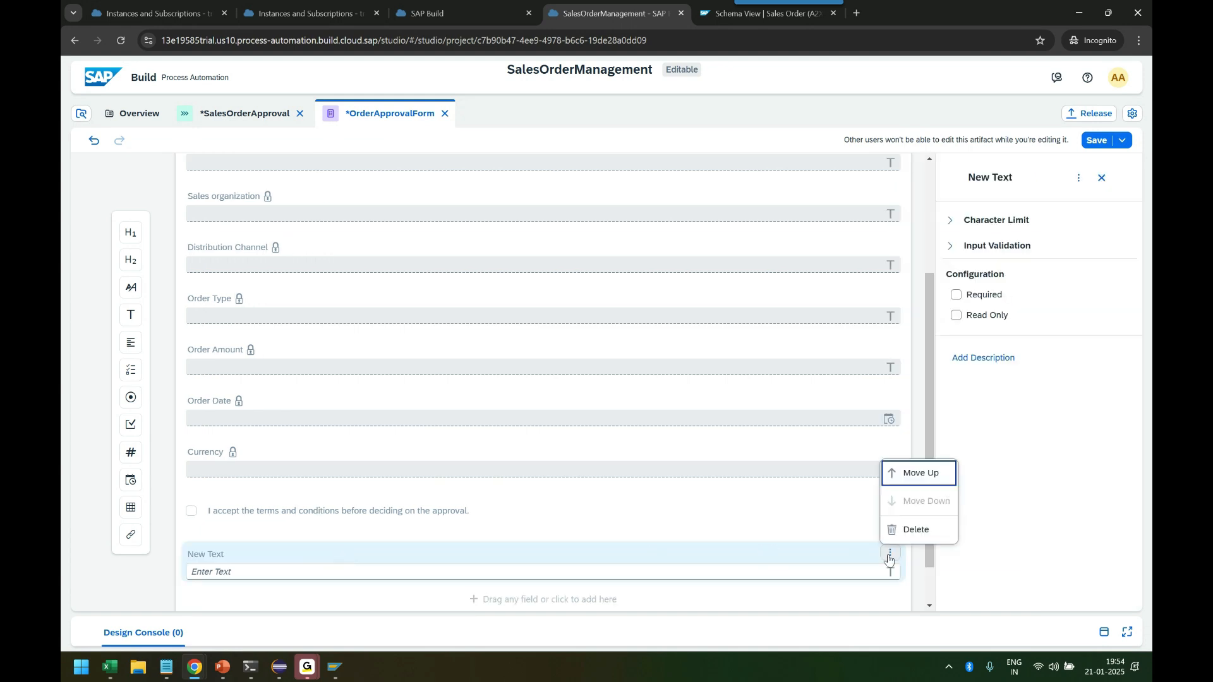
left_click(897, 529)
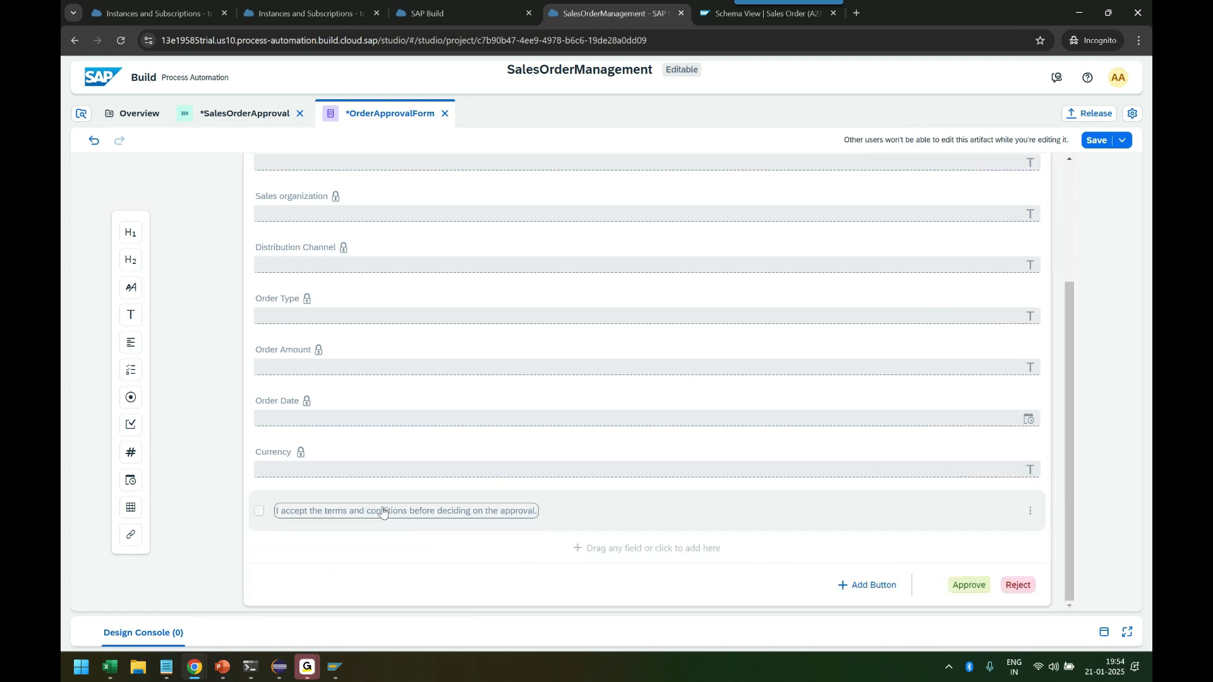
Step: Add a text area labelled "Note by Approver" below the terms and conditions checkbox
scroll(420, 482, "up", 3)
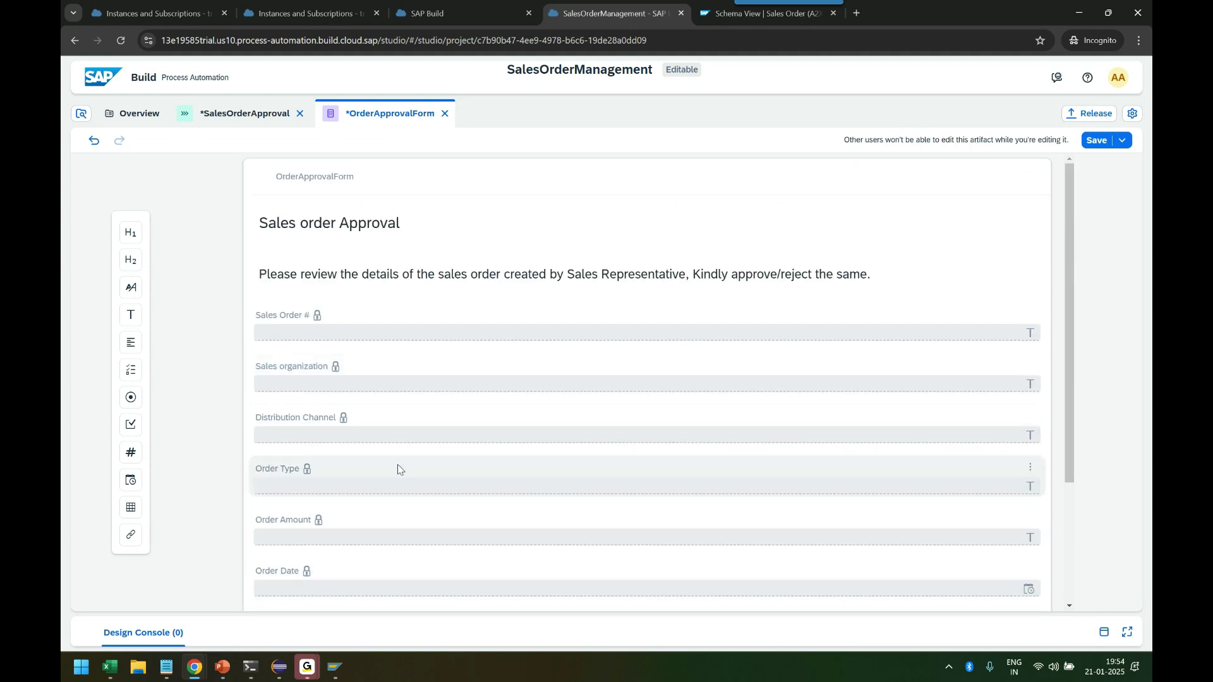
scroll(398, 469, "down", 3)
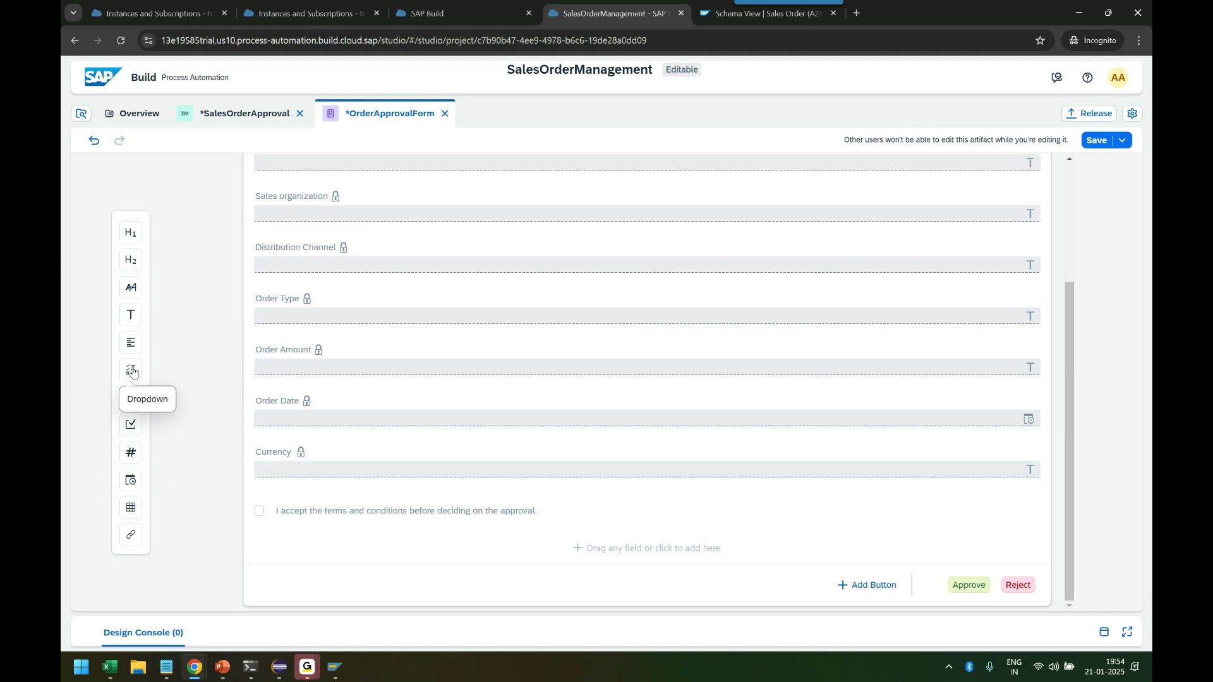
left_click_drag(131, 341, 348, 588)
type("N")
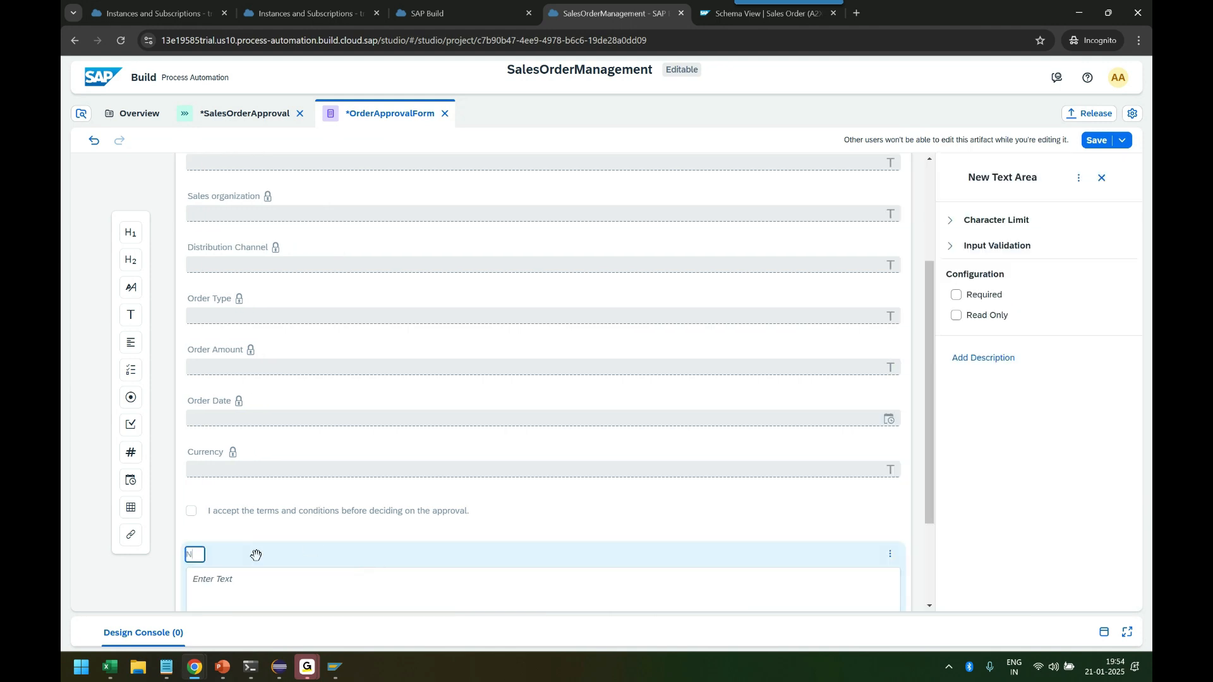
type("ote by Approver")
key("Return")
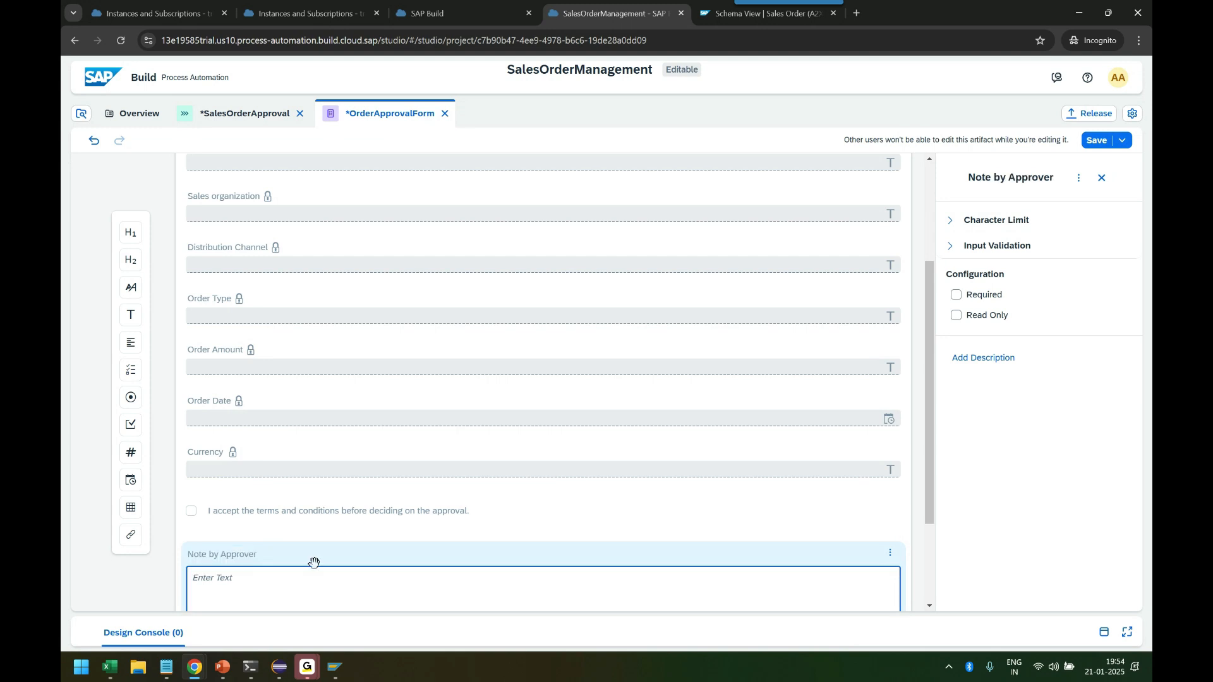
left_click(328, 582)
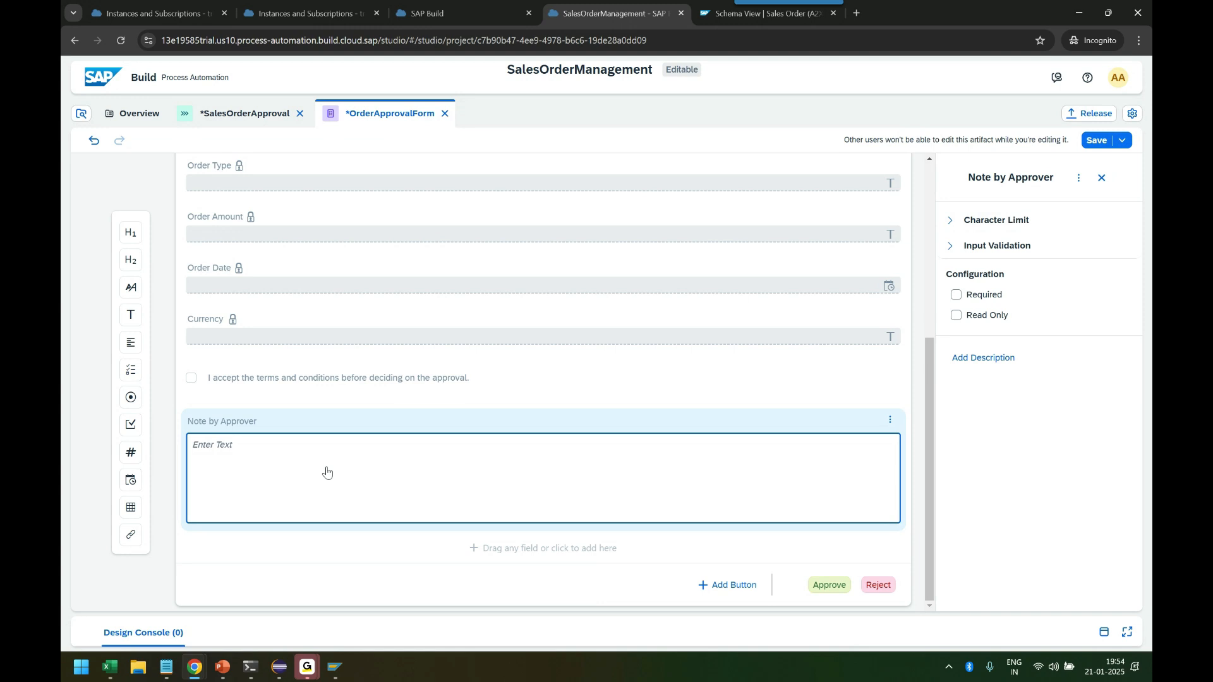
left_click(273, 380)
left_click(279, 419)
left_click(292, 387)
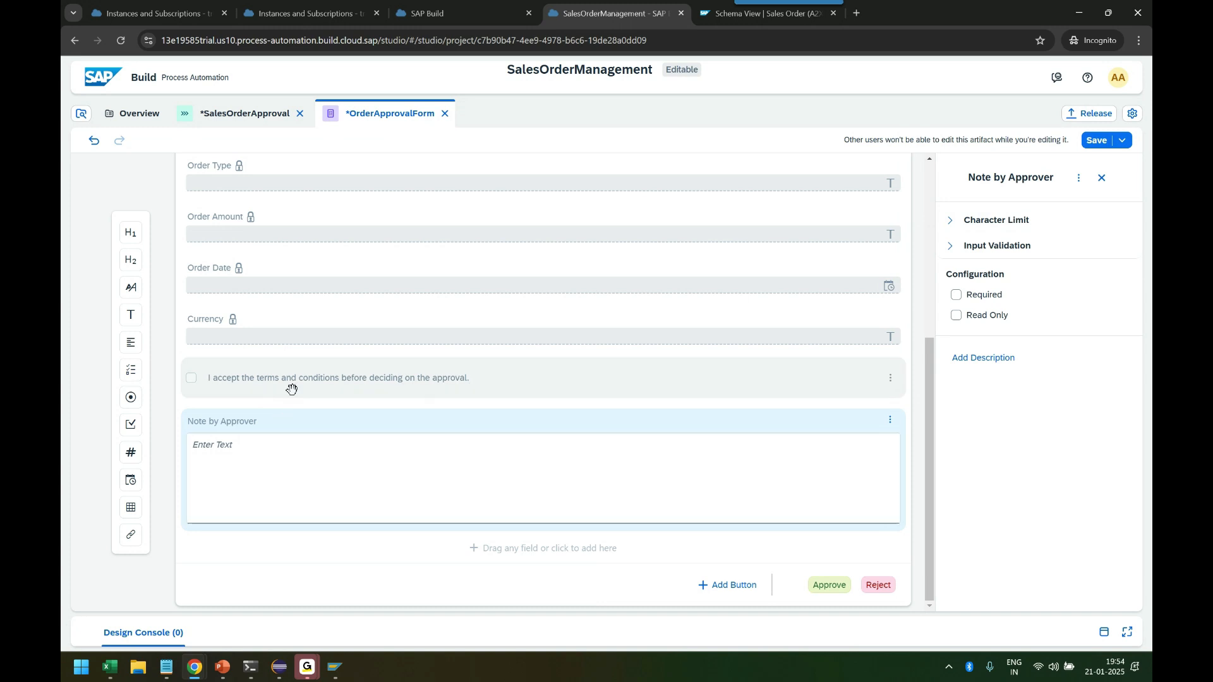
left_click(293, 439)
left_click(295, 388)
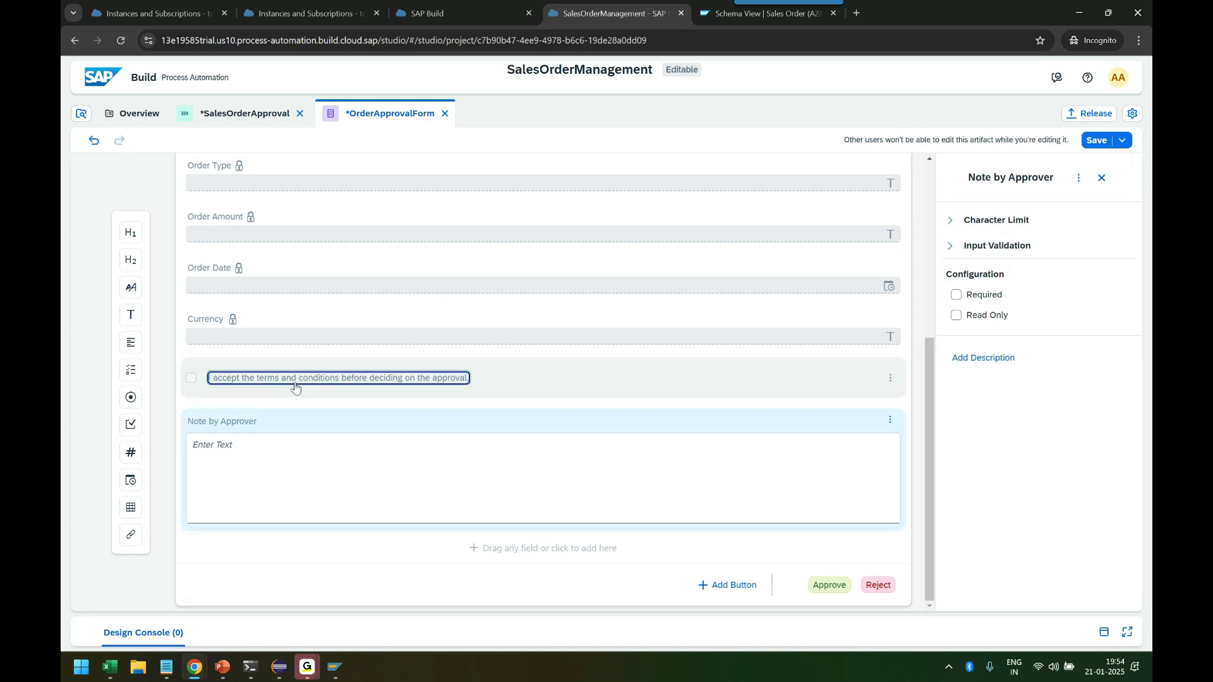
left_click(295, 426)
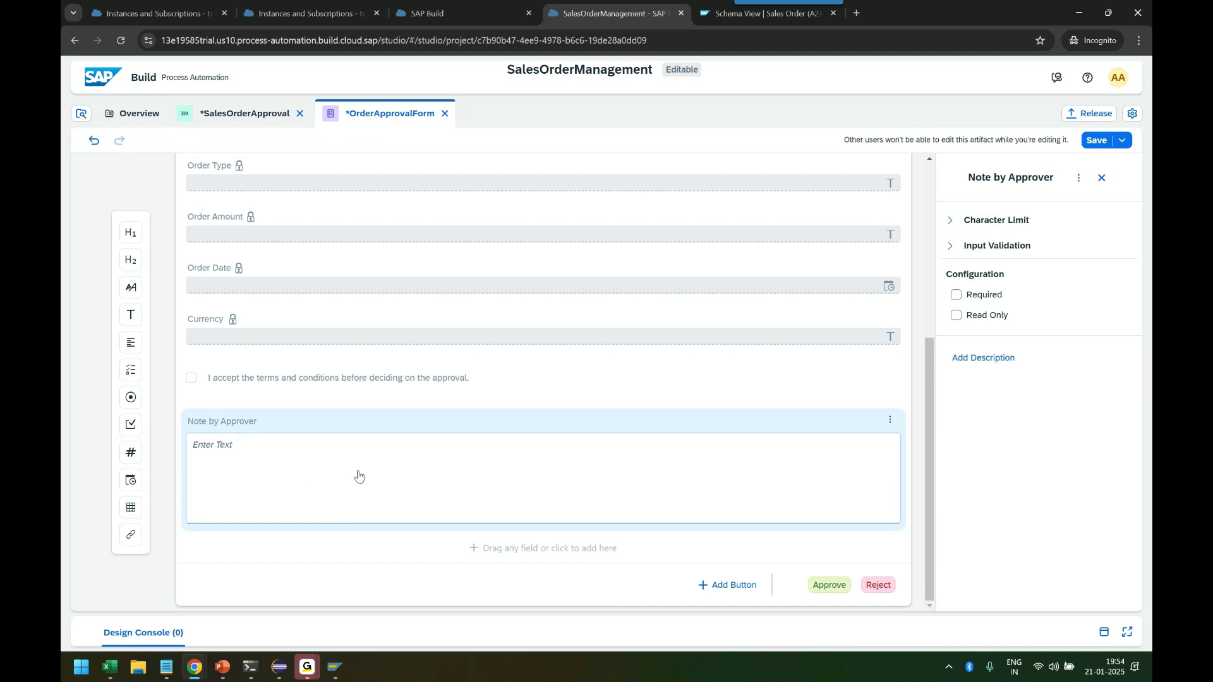
Step: Save the approval form and select the OrderApprovalForm step in the SalesOrderApproval process
left_click(1099, 142)
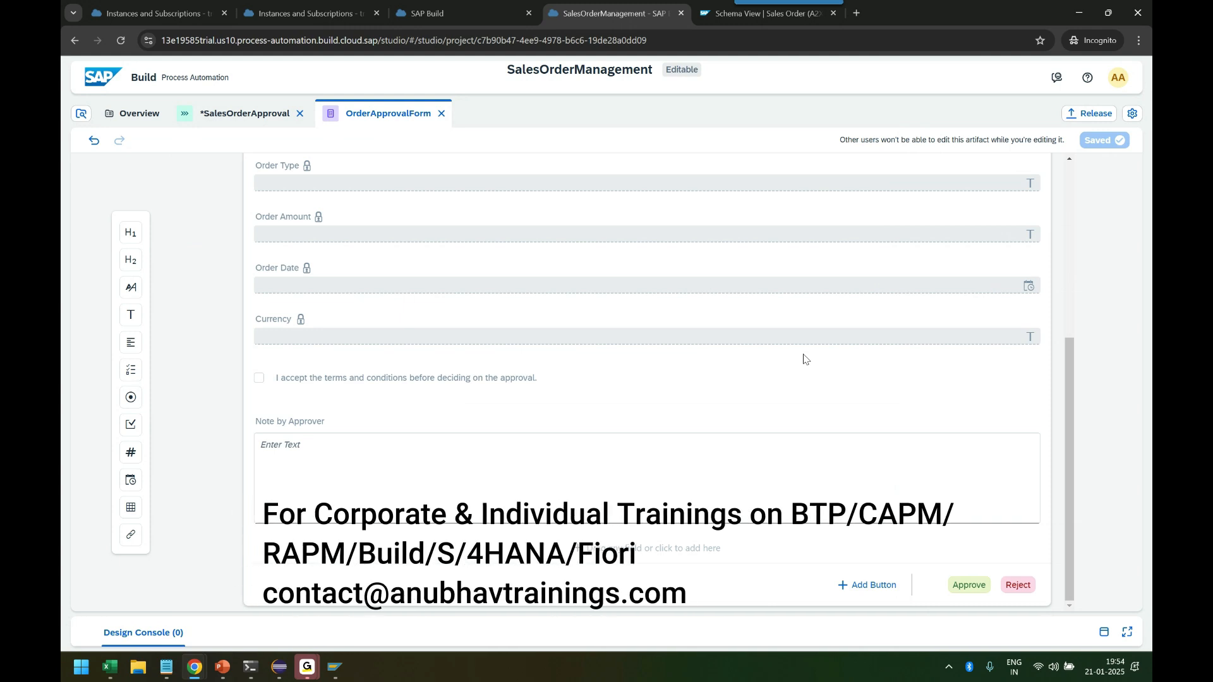
left_click(236, 113)
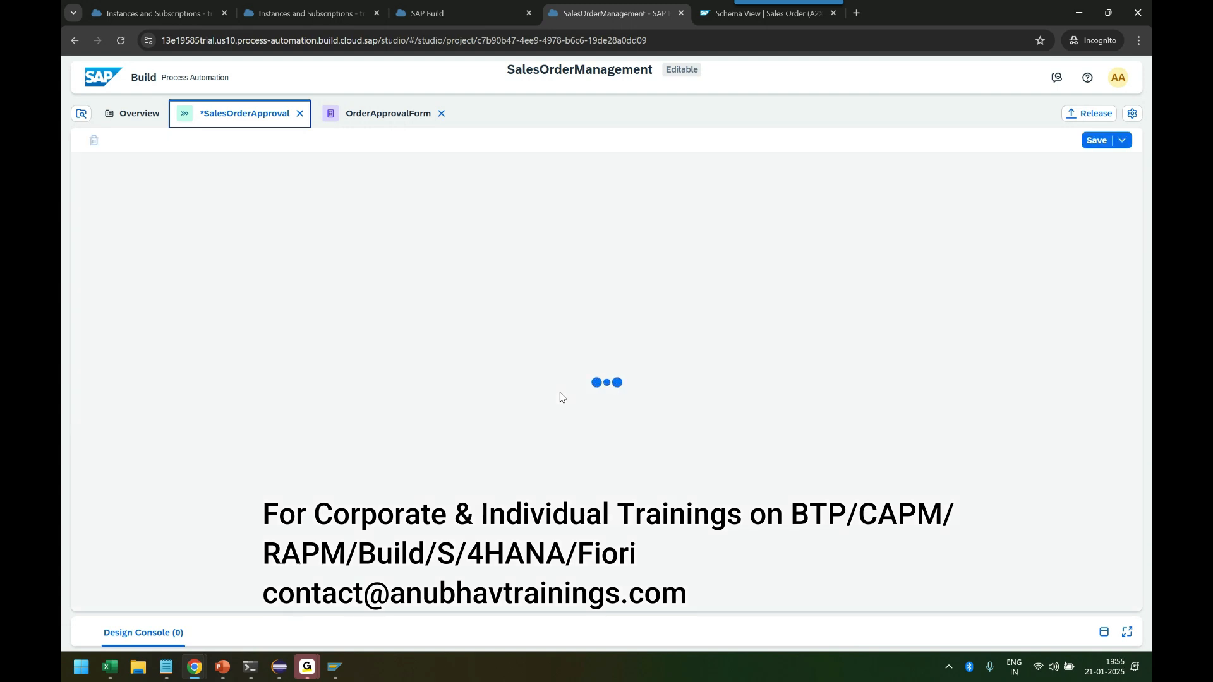
left_click(533, 382)
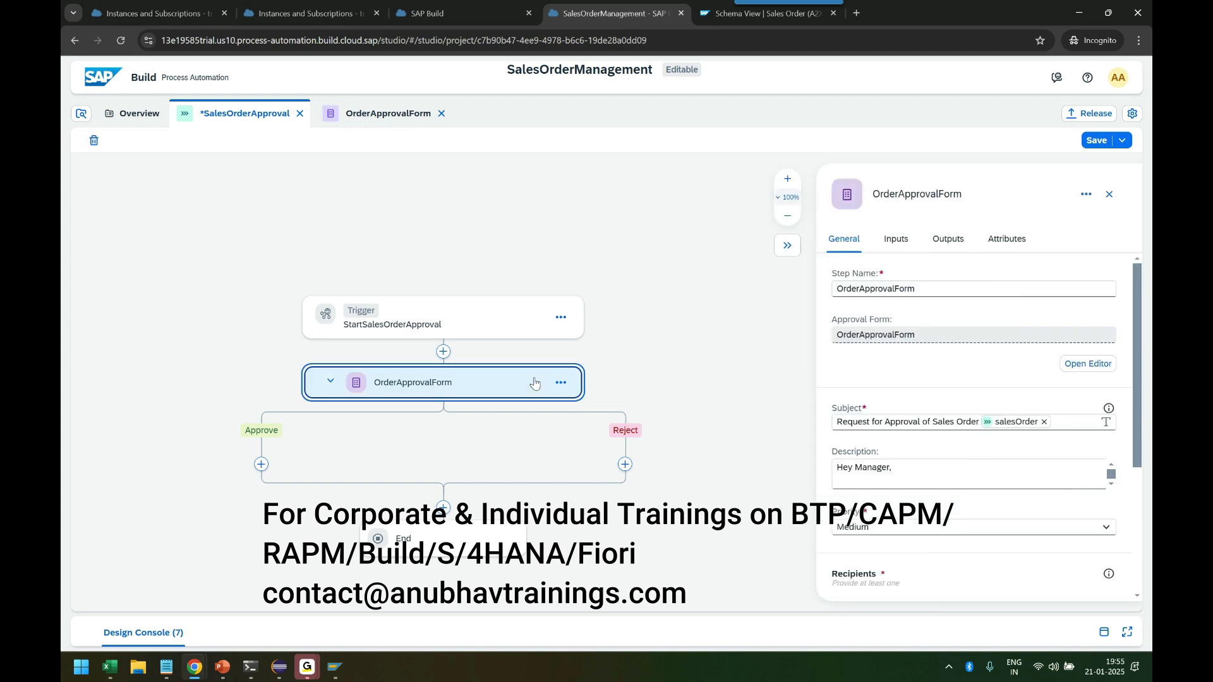
Step: Examine the output fields that the OrderApprovalForm step provides
left_click(953, 243)
left_click(942, 338)
left_click(942, 339)
left_click_drag(868, 377, 977, 396)
left_click_drag(866, 400, 945, 397)
left_click(941, 379)
left_click(937, 397)
left_click(937, 379)
left_click(936, 398)
left_click(934, 377)
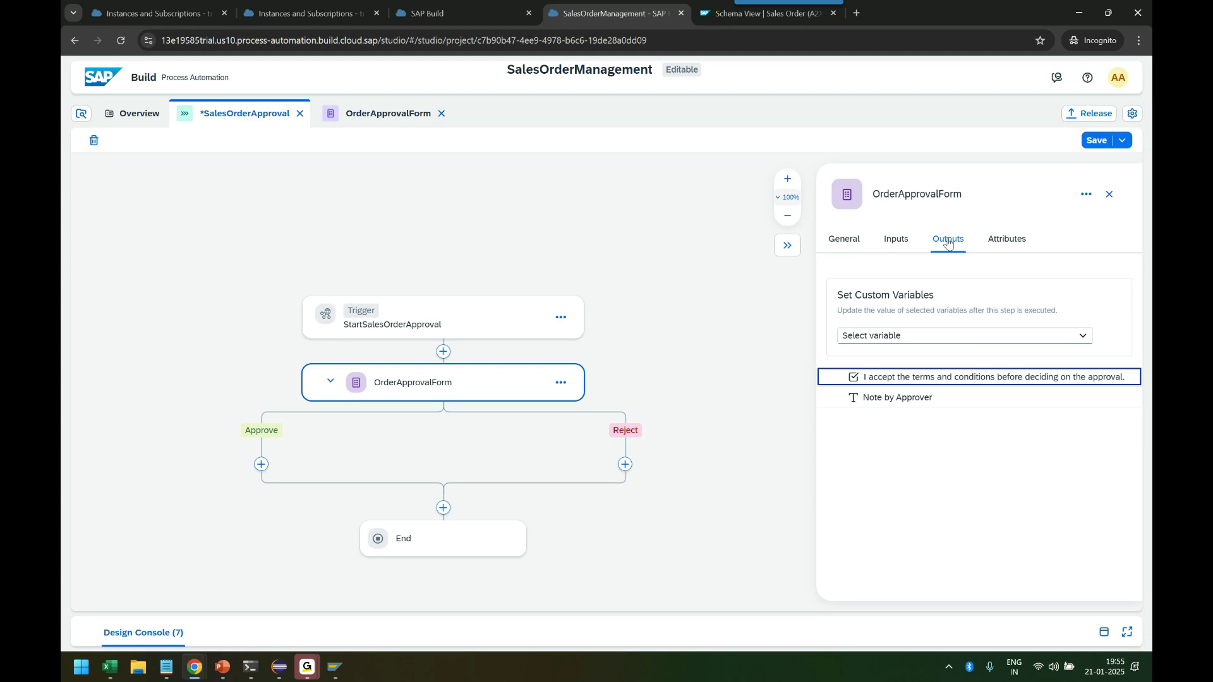
Step: Review the input fields of the OrderApprovalForm step that need mapping
left_click(892, 245)
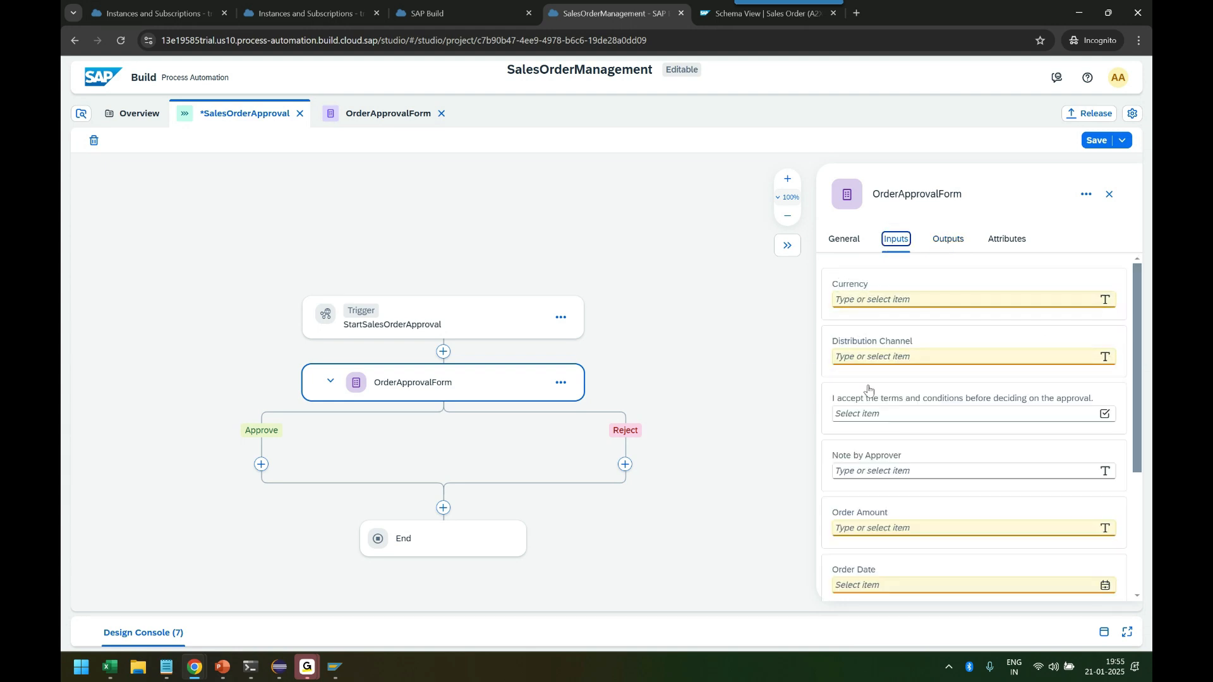
scroll(874, 435, "down", 3)
scroll(878, 432, "up", 3)
Step: Switch to the PowerPoint training deck, show the Scenario slide and shift the S/4HANA box slightly left, away from the Build Process Automation box
left_click(222, 667)
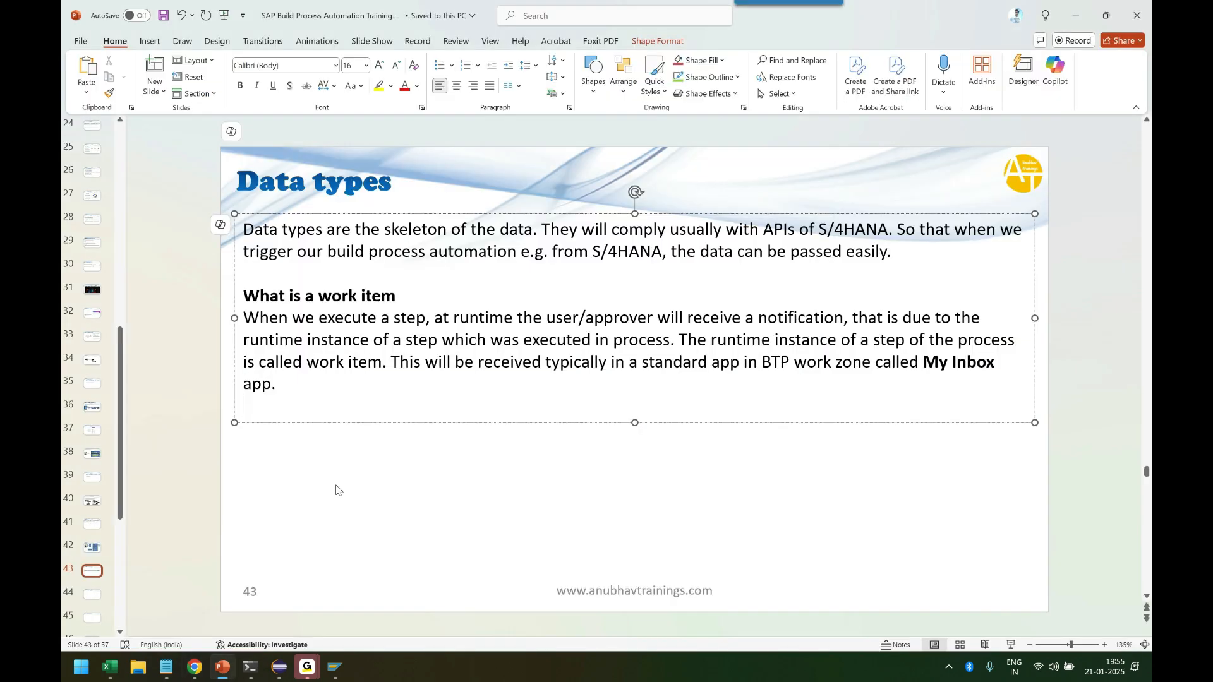
scroll(335, 489, "up", 2)
scroll(347, 489, "down", 1)
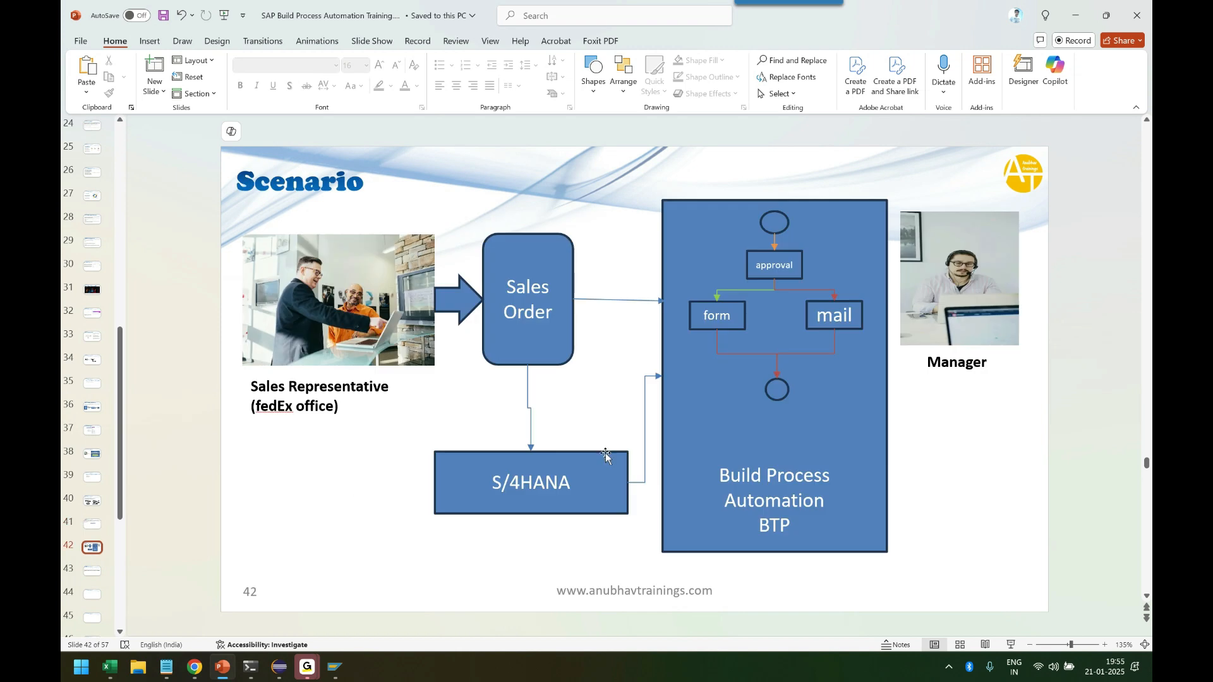
left_click_drag(616, 480, 588, 480)
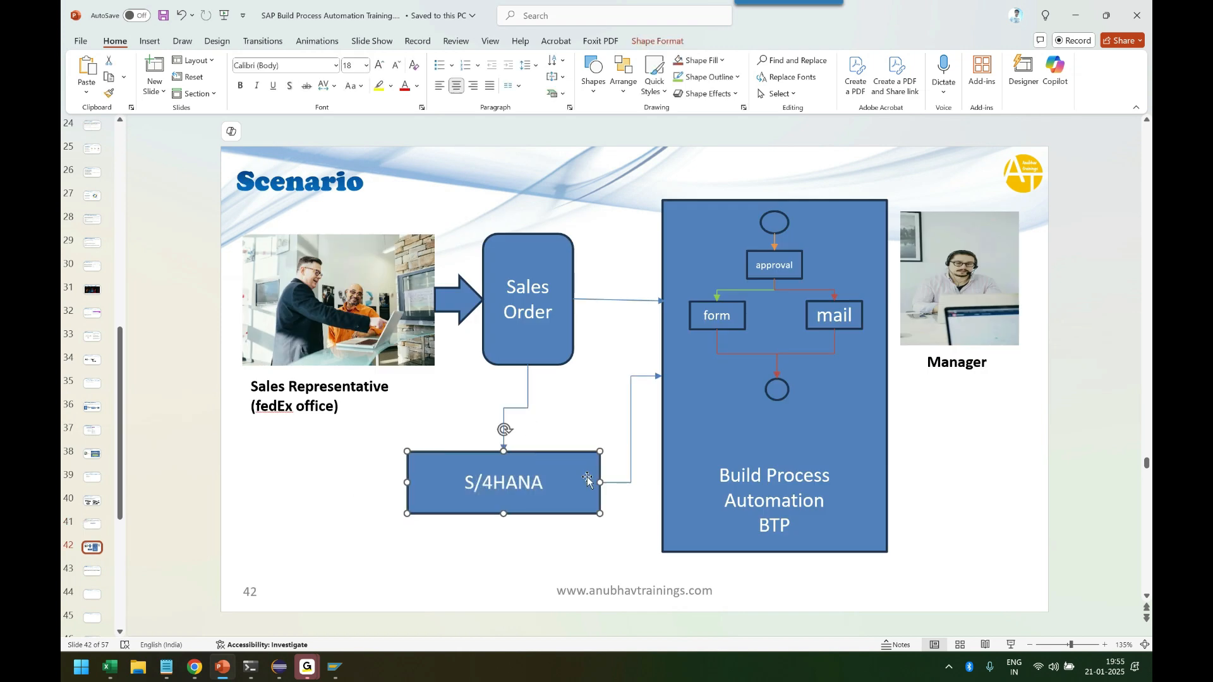
left_click(799, 449)
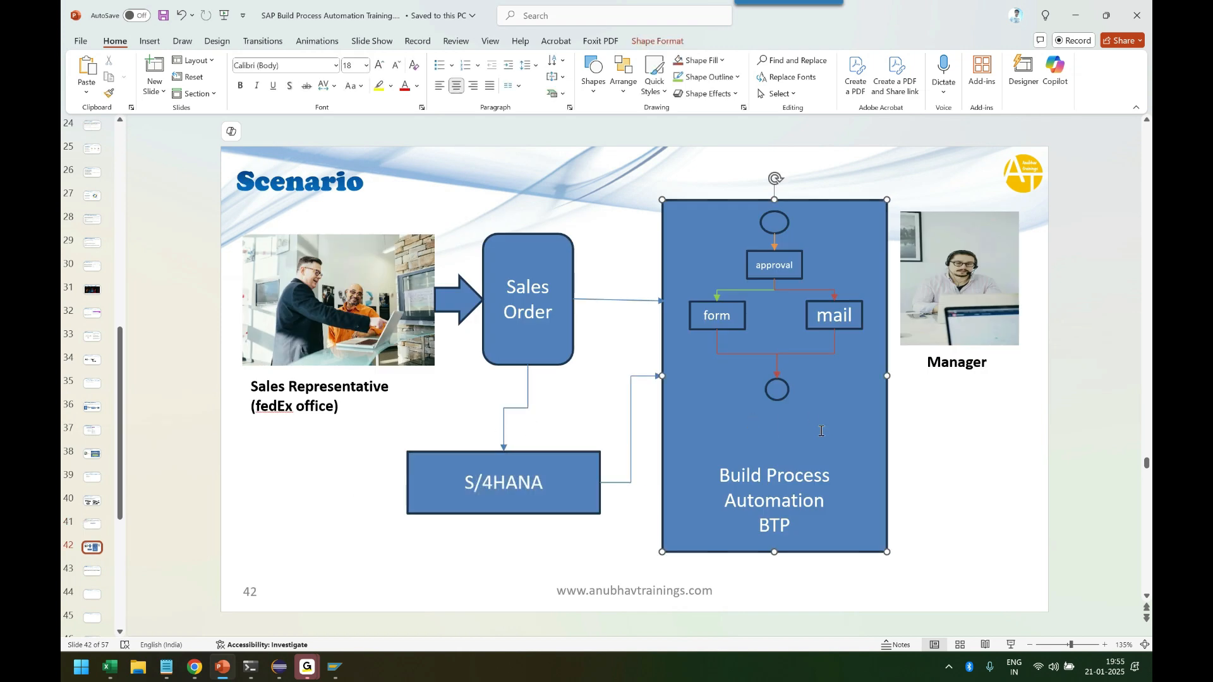
left_click(632, 456)
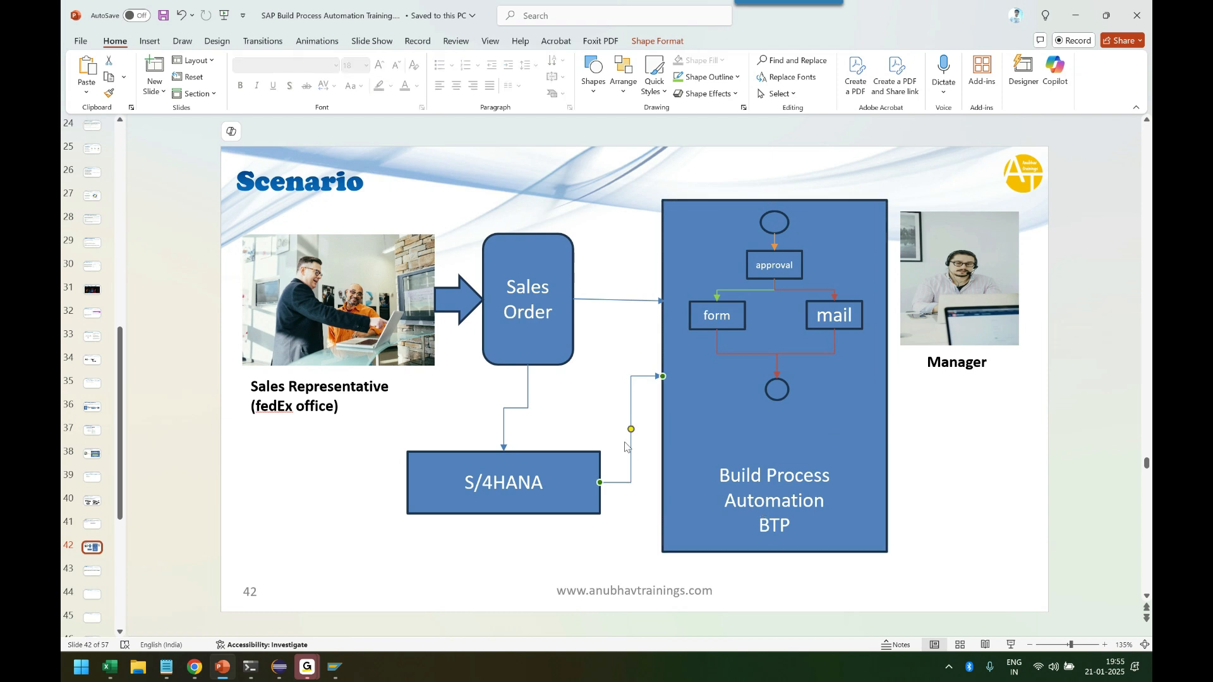
left_click(549, 267)
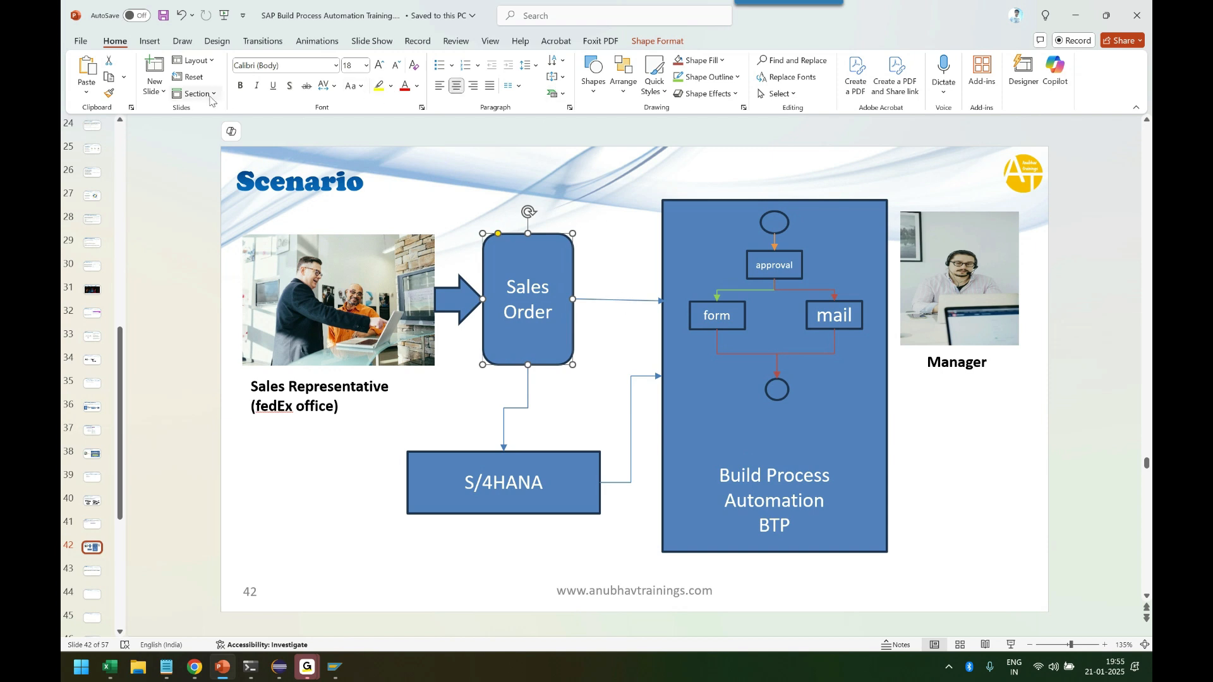
left_click(347, 302)
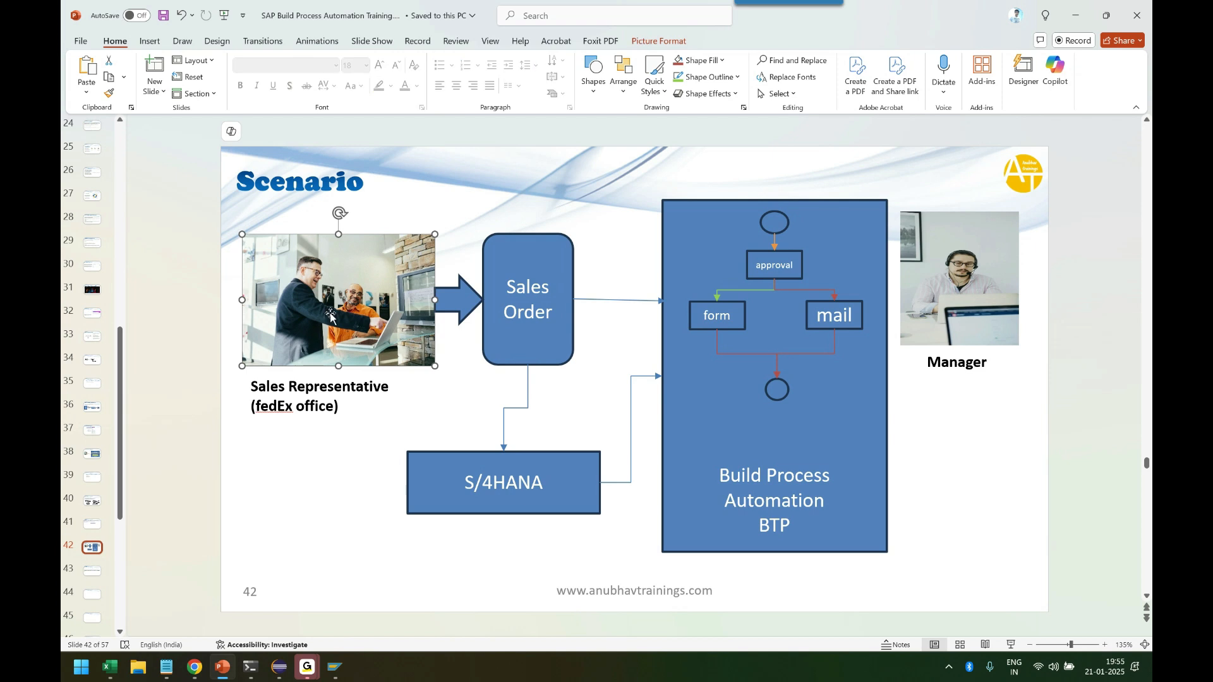
left_click(526, 352)
left_click(535, 465)
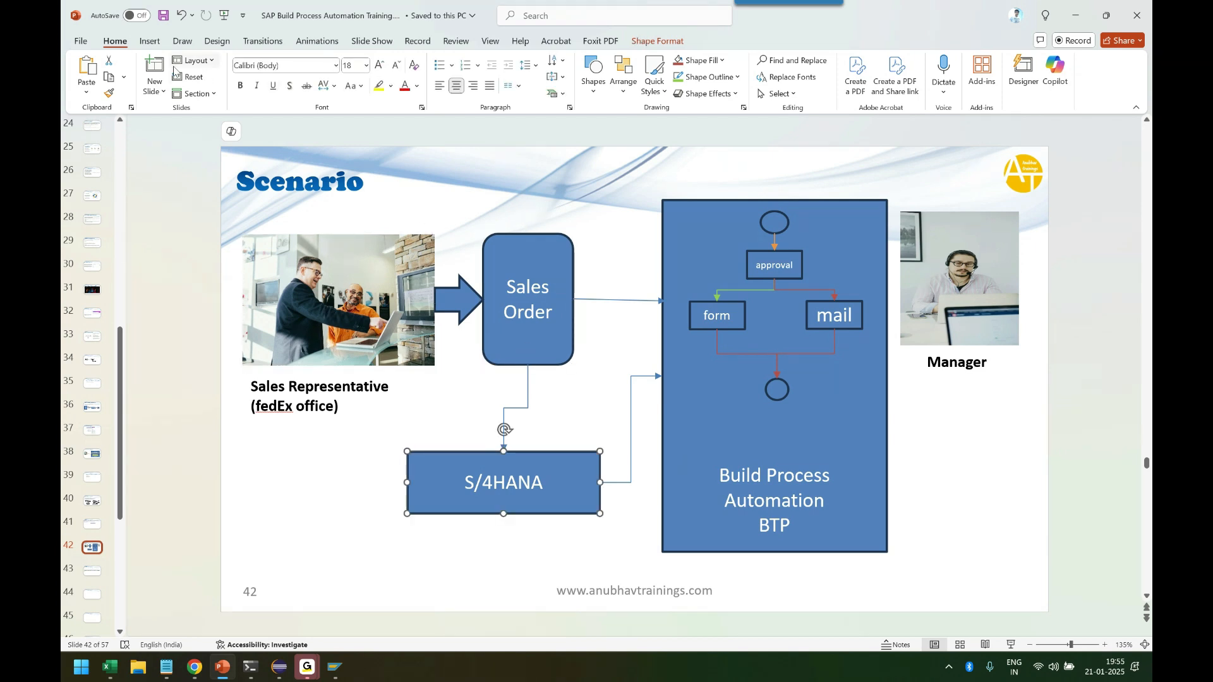
left_click(155, 42)
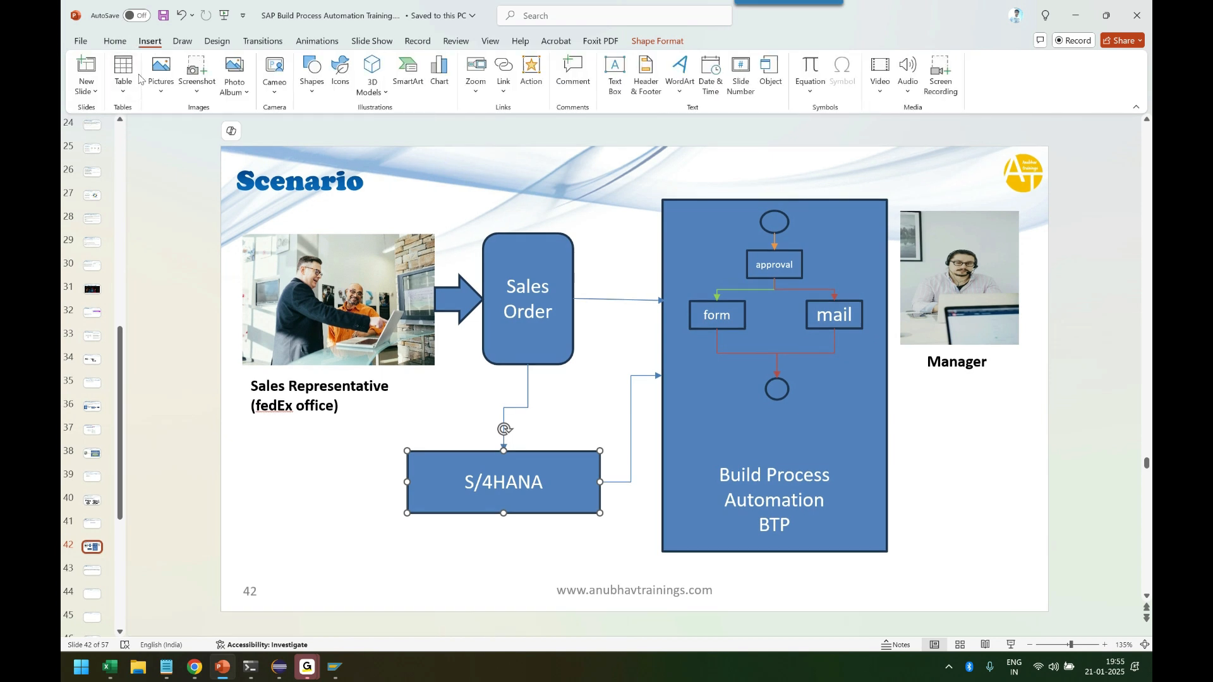
left_click(117, 43)
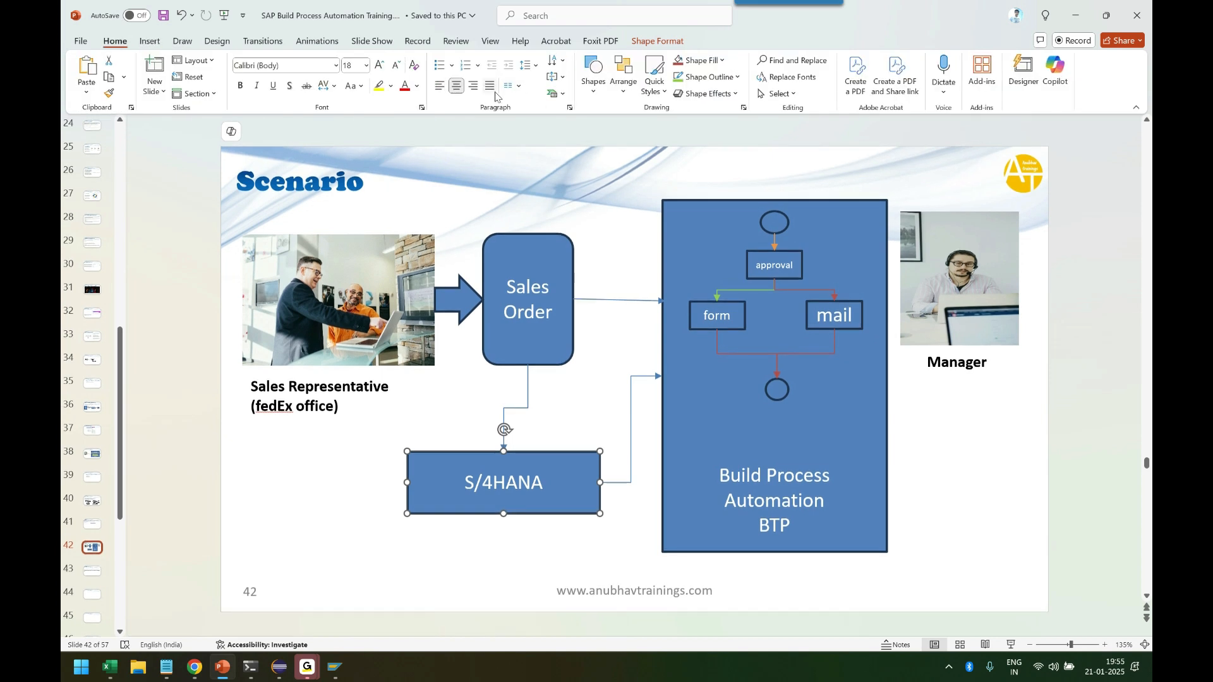
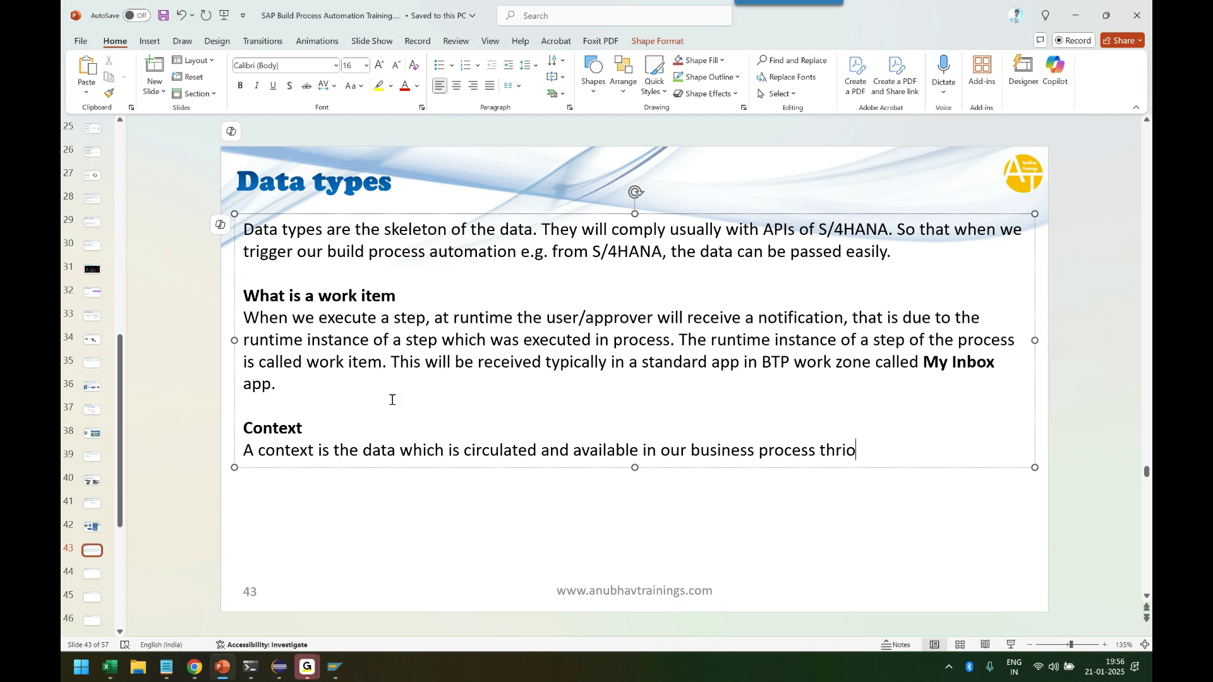
Step: Finish the Context text with "throughout the execution of the process. This data will be based on the data type we create and connect to api trigger."
type("oughout it")
key("BackSpace")
key("BackSpace")
type("the execution ")
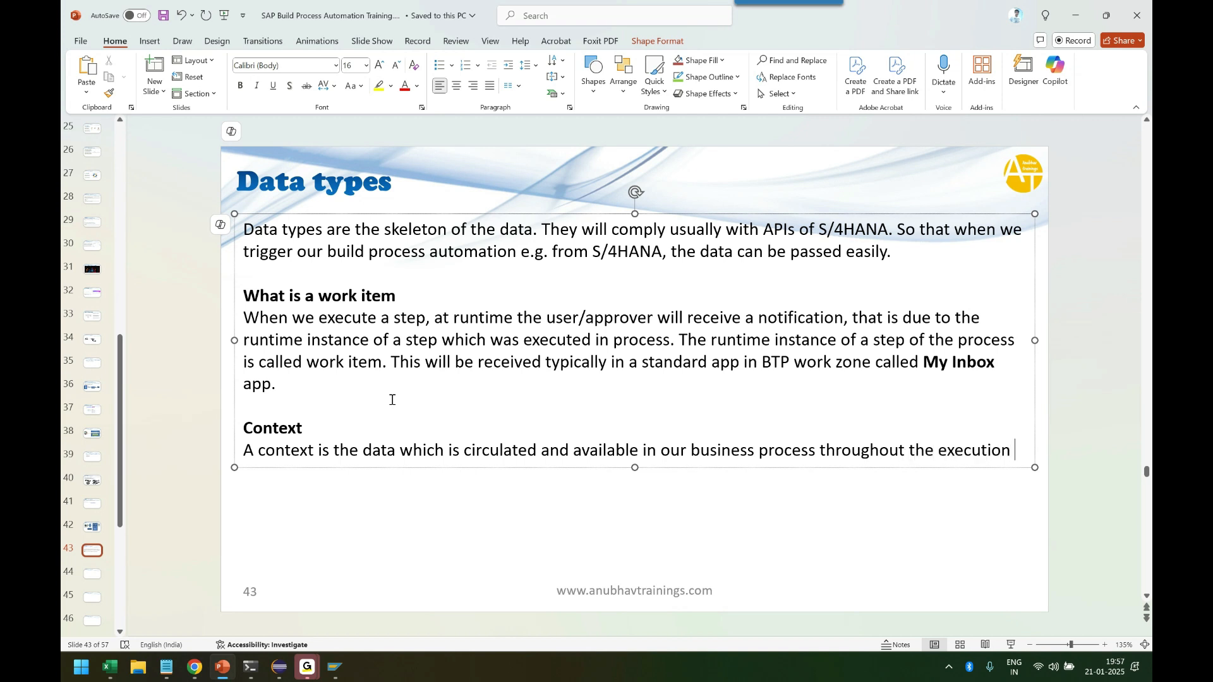
type("of the process.")
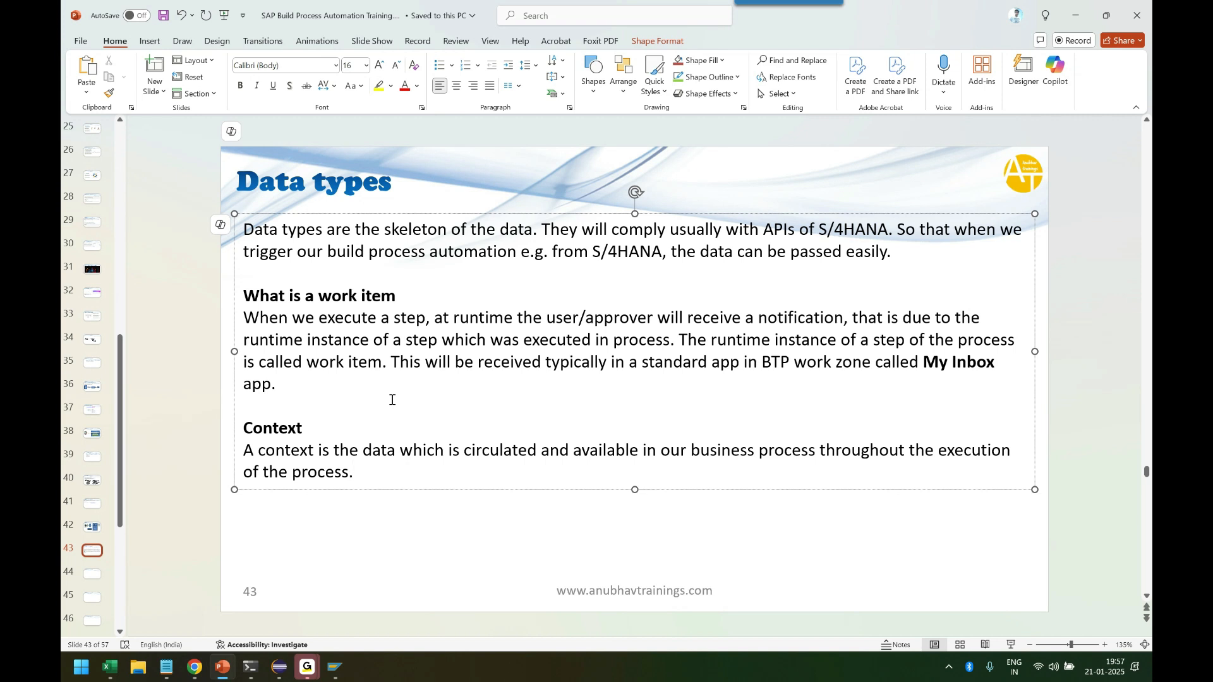
type("This data will be based on the data type we create and connect to api trigger.")
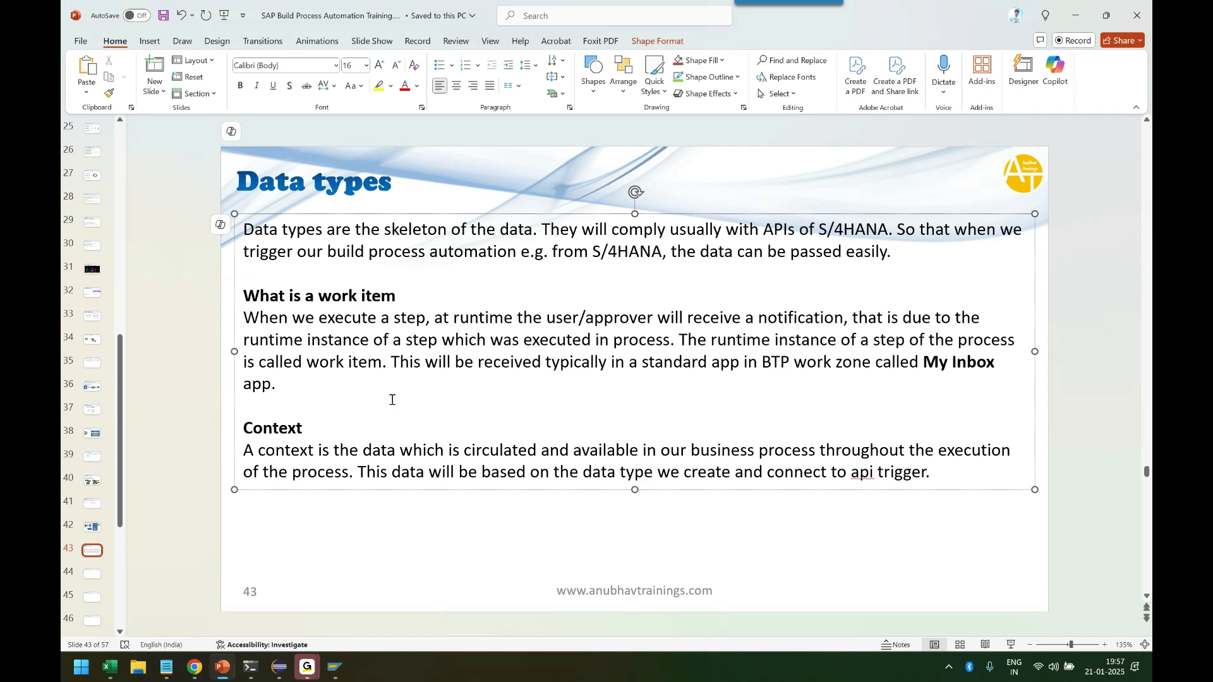
Step: Append the sentence "Usually this is available in JSON (Java Script Object Notation)." to the Context paragraph on the Data types slide
type("Usuallu")
key("BackSpace")
key("BackSpace")
type("y this is available ")
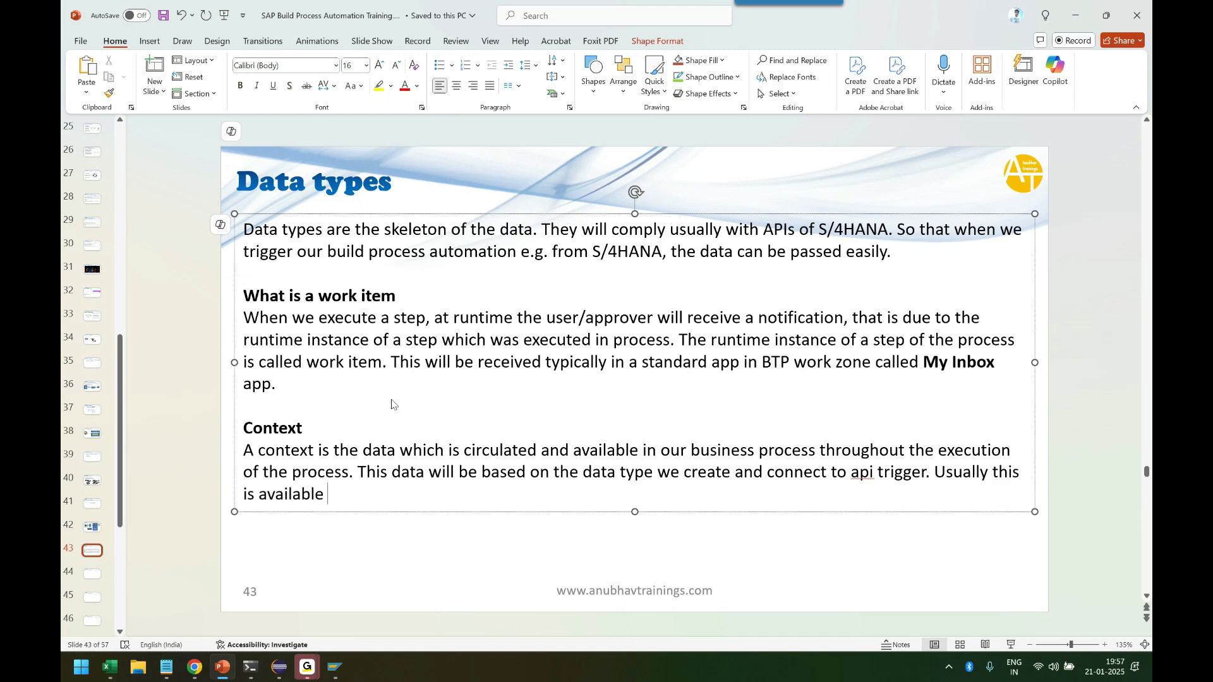
type("in JSON (Java Script O")
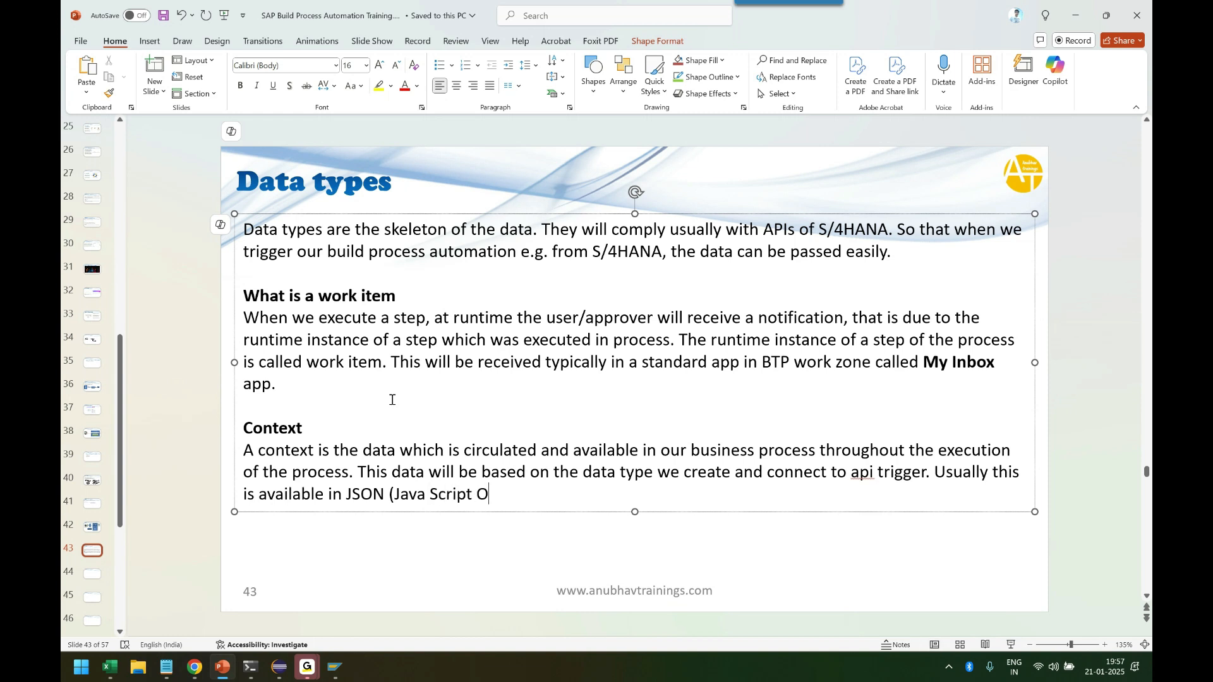
type("bject Notation).")
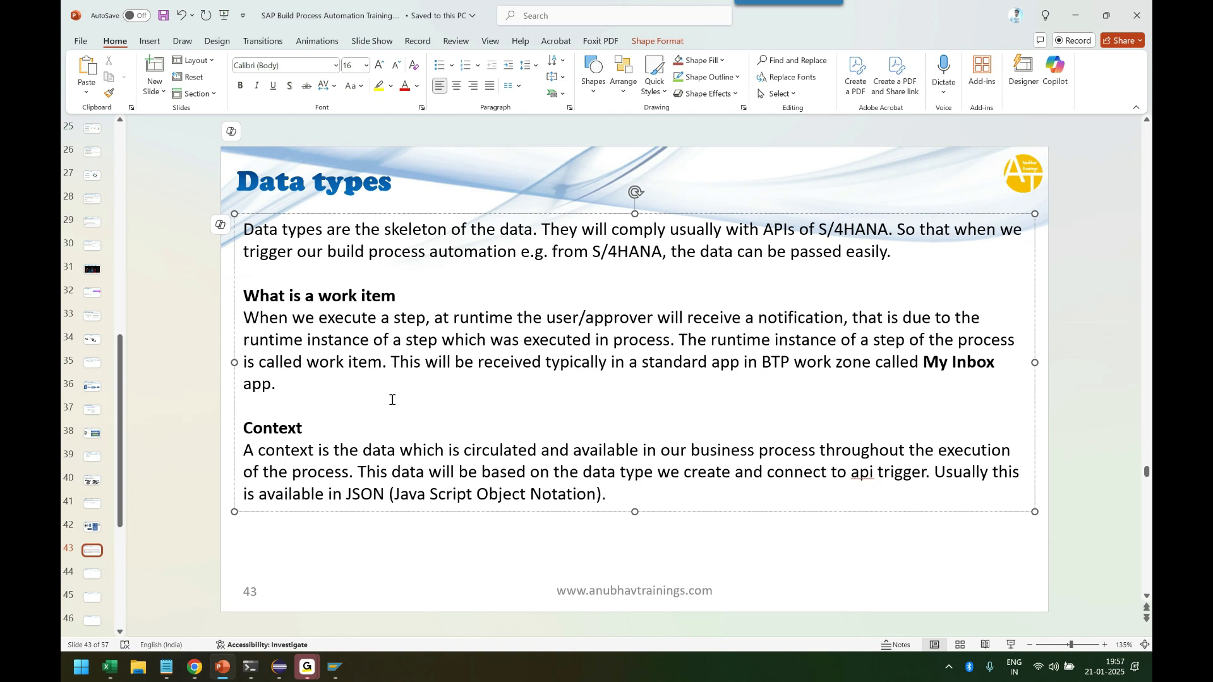
Step: Open the empty slide 44 after the Data types slide and title it JSON
left_click(99, 557)
scroll(101, 537, "down", 1)
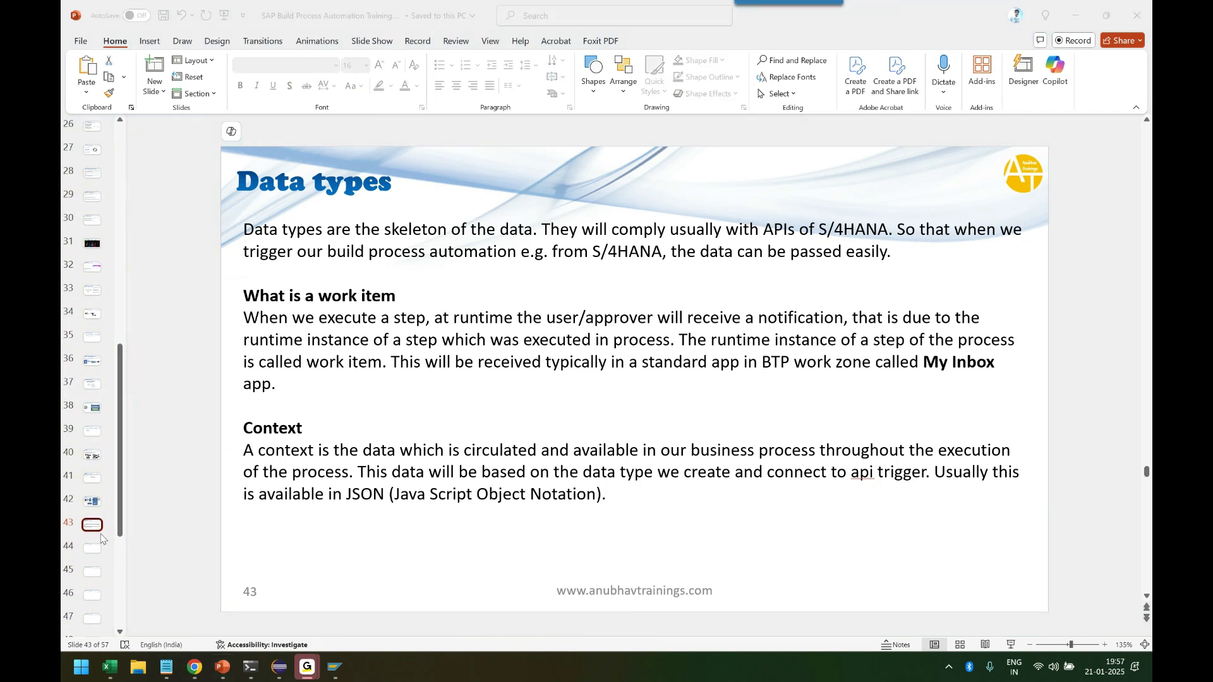
scroll(122, 547, "down", 3)
left_click(92, 379)
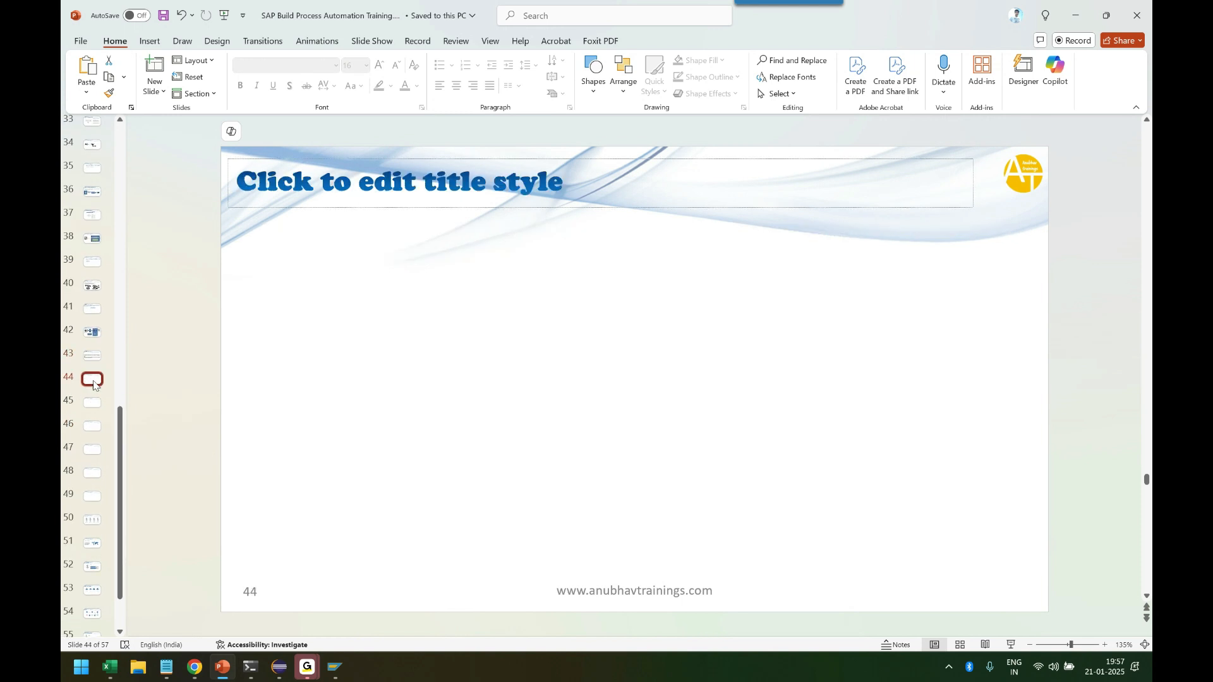
left_click(327, 185)
type("JSON")
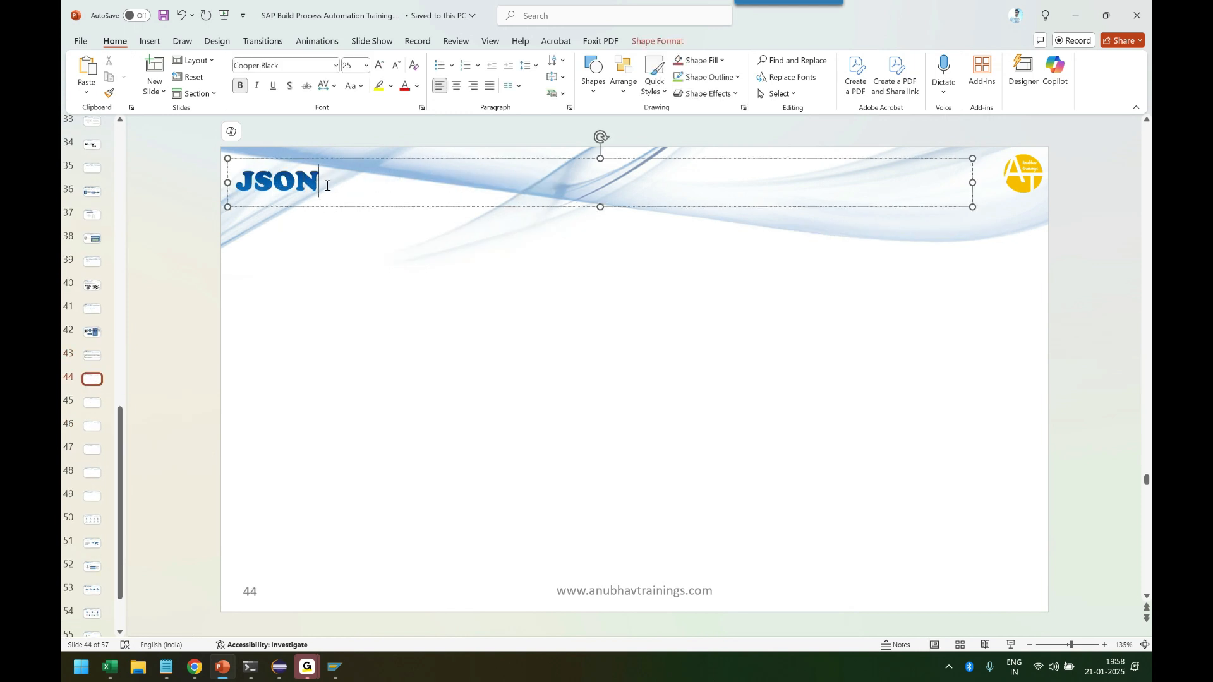
left_click(423, 325)
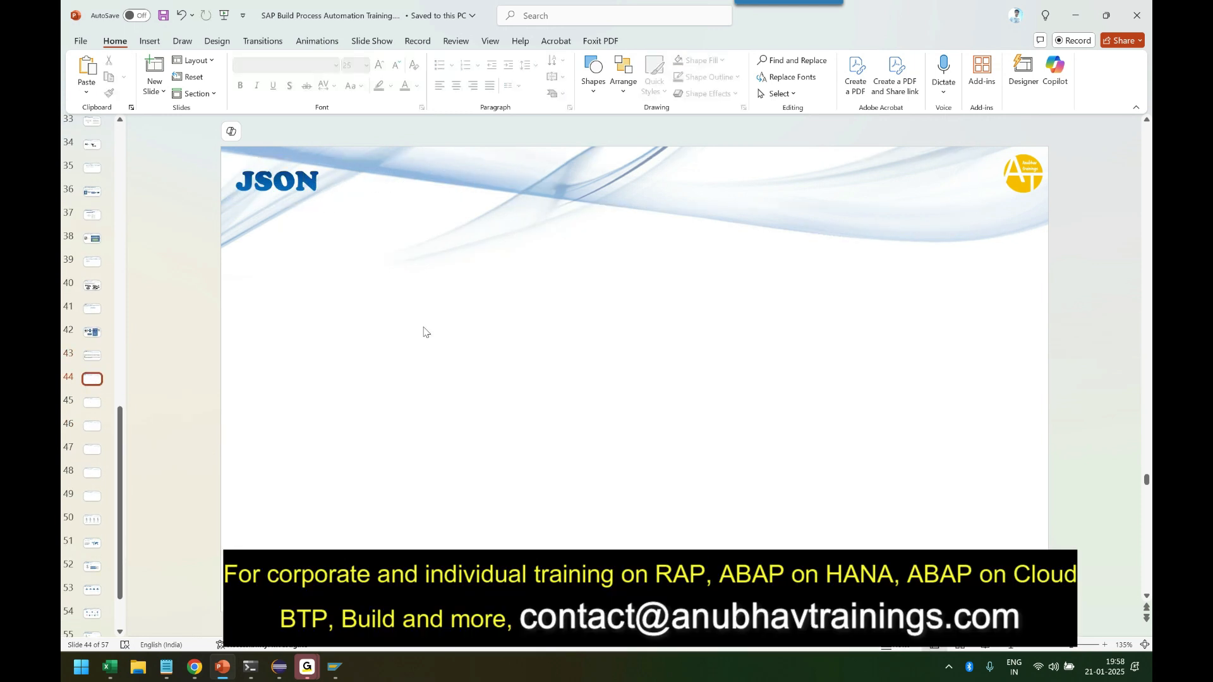
Step: Add a text box below the JSON title with bold opening and closing curly braces separated by empty lines
left_click(592, 87)
left_click(632, 124)
left_click_drag(239, 218, 697, 549)
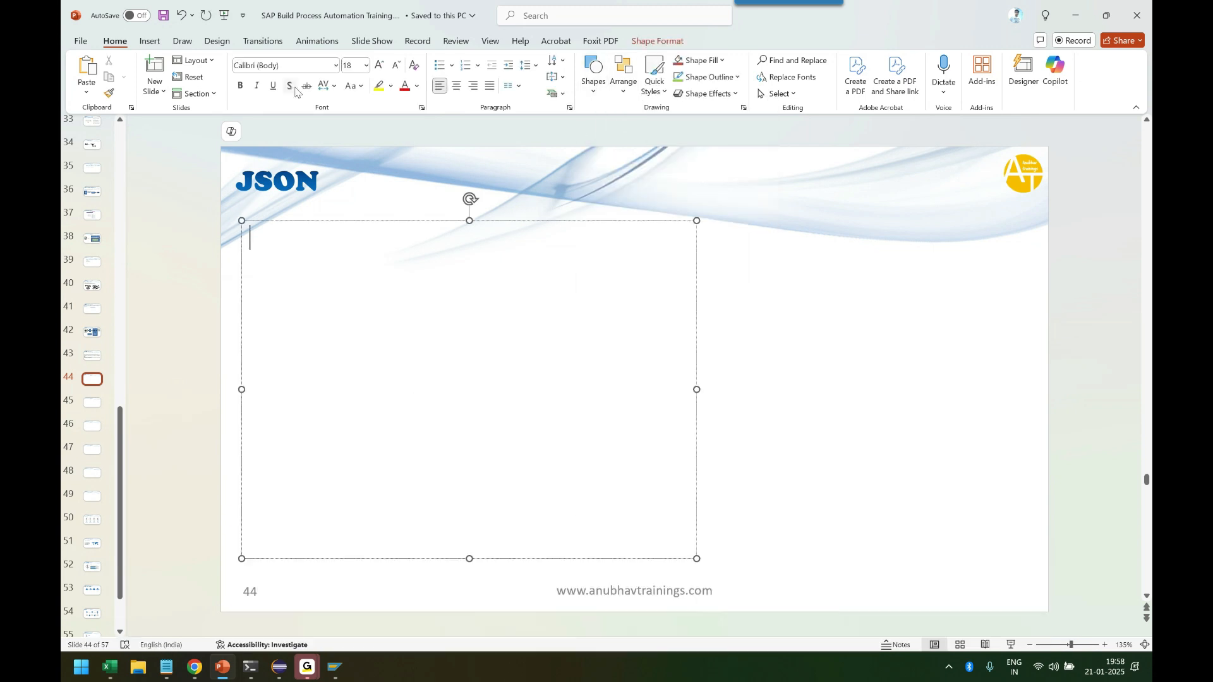
type("{")
key("Return")
key("Return")
key("Return")
type("}")
key("Up")
key("Up")
Step: Enter three comma-separated key: 'value' lines between the curly braces and remove the spare empty line before the closing brace
type("key:")
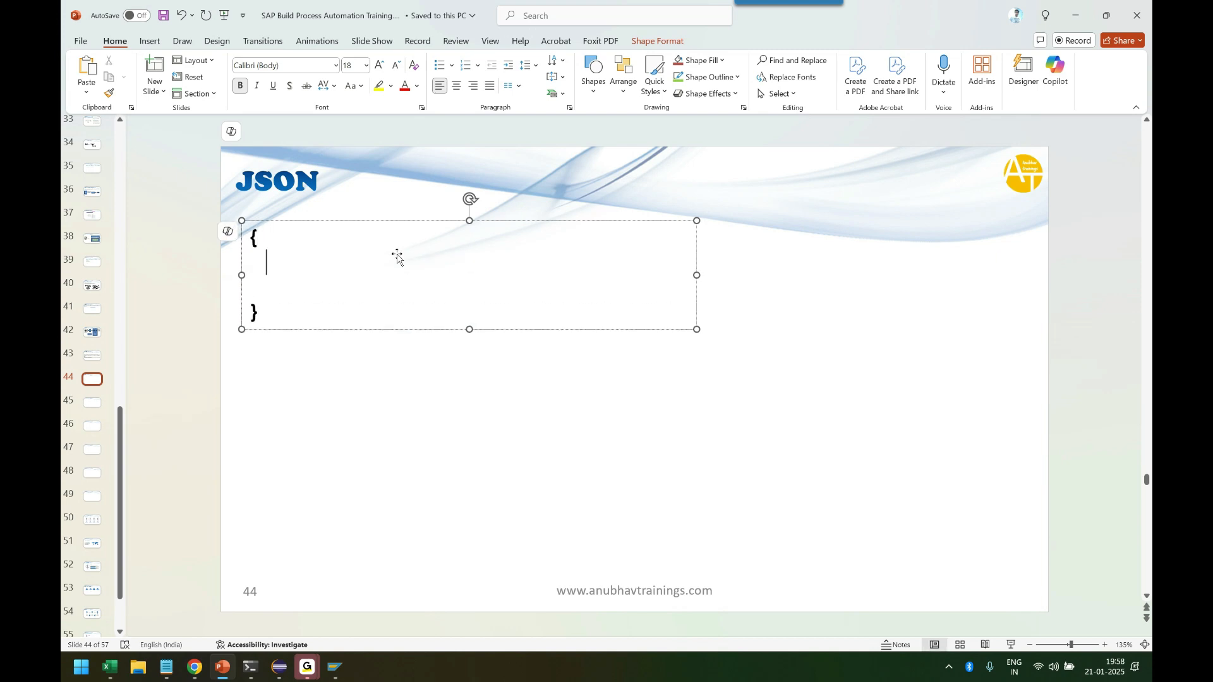
type(" '")
type("value")
type("',")
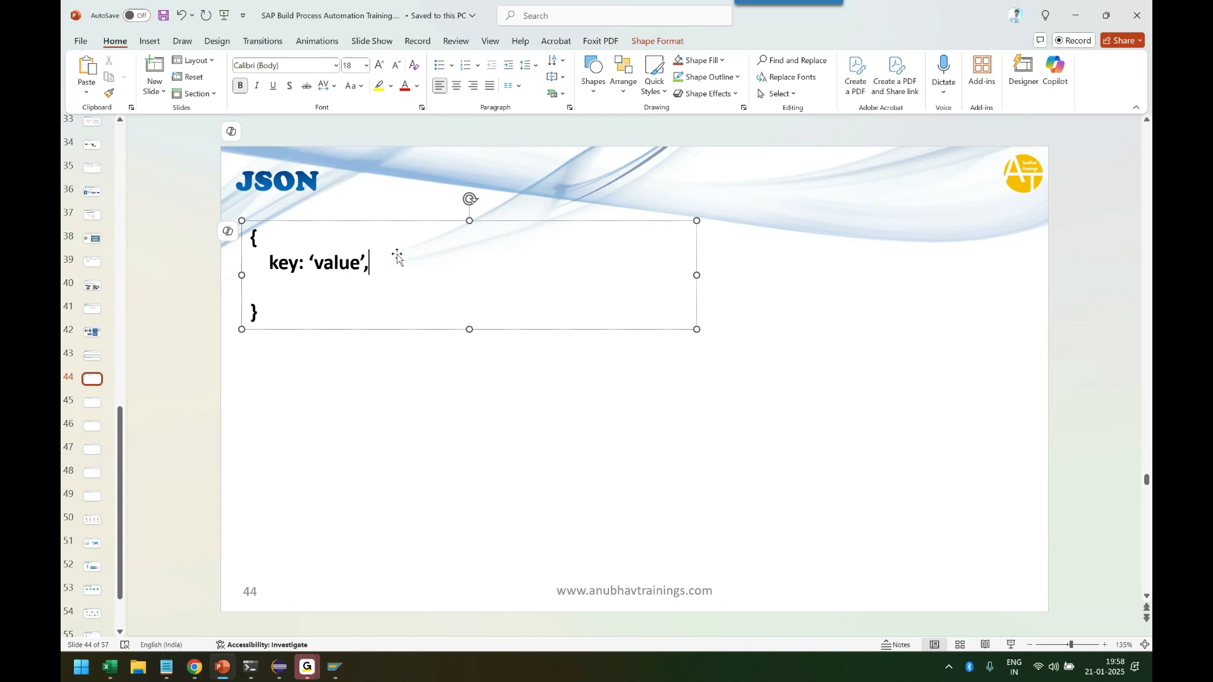
key("Return")
type("ke")
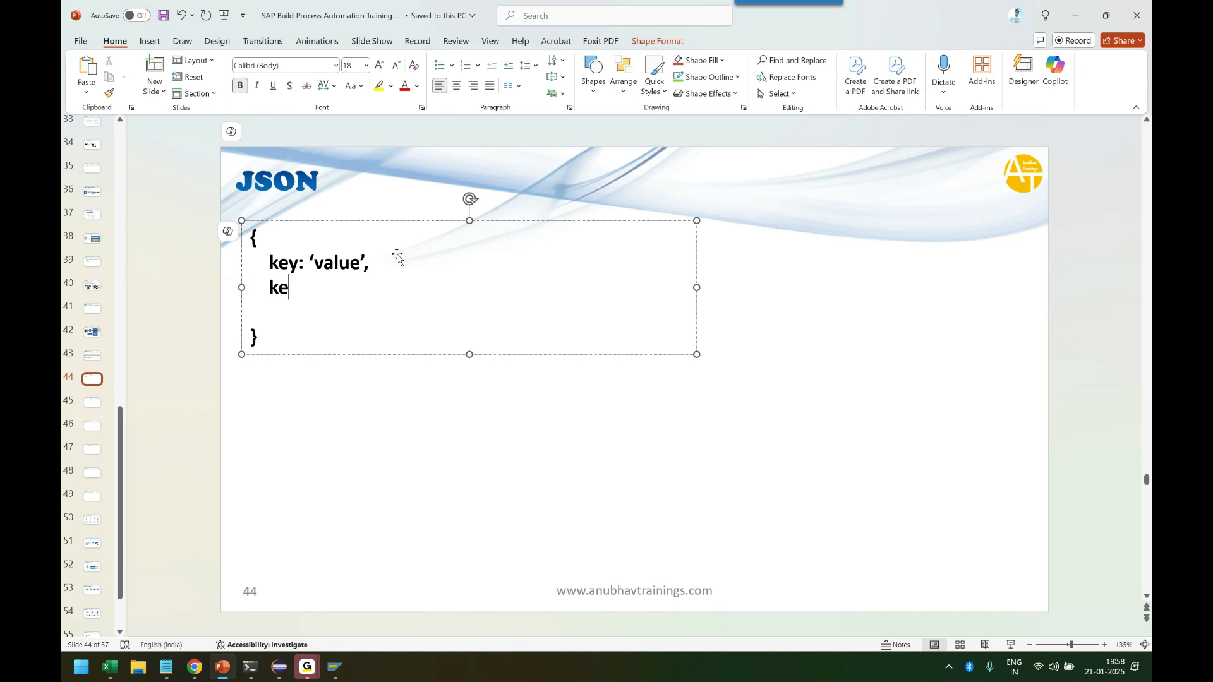
type("y: 'value',")
key("Return")
key("Tab")
type("ke")
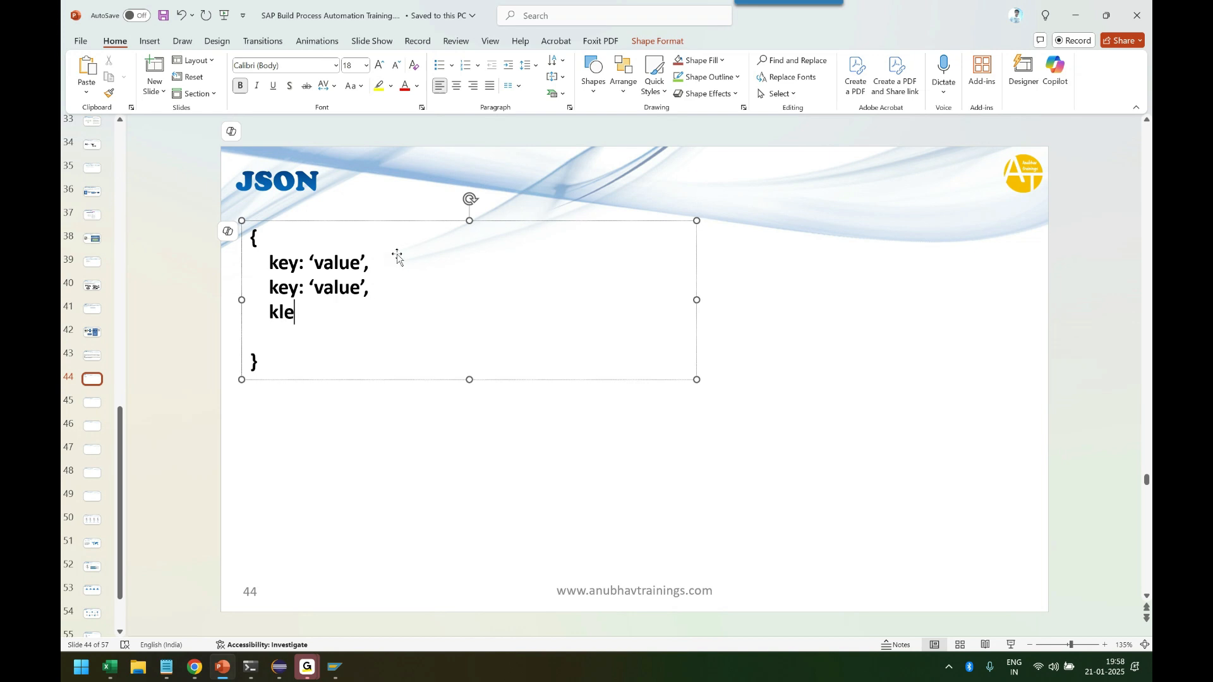
type("y: 'value'")
key("Delete")
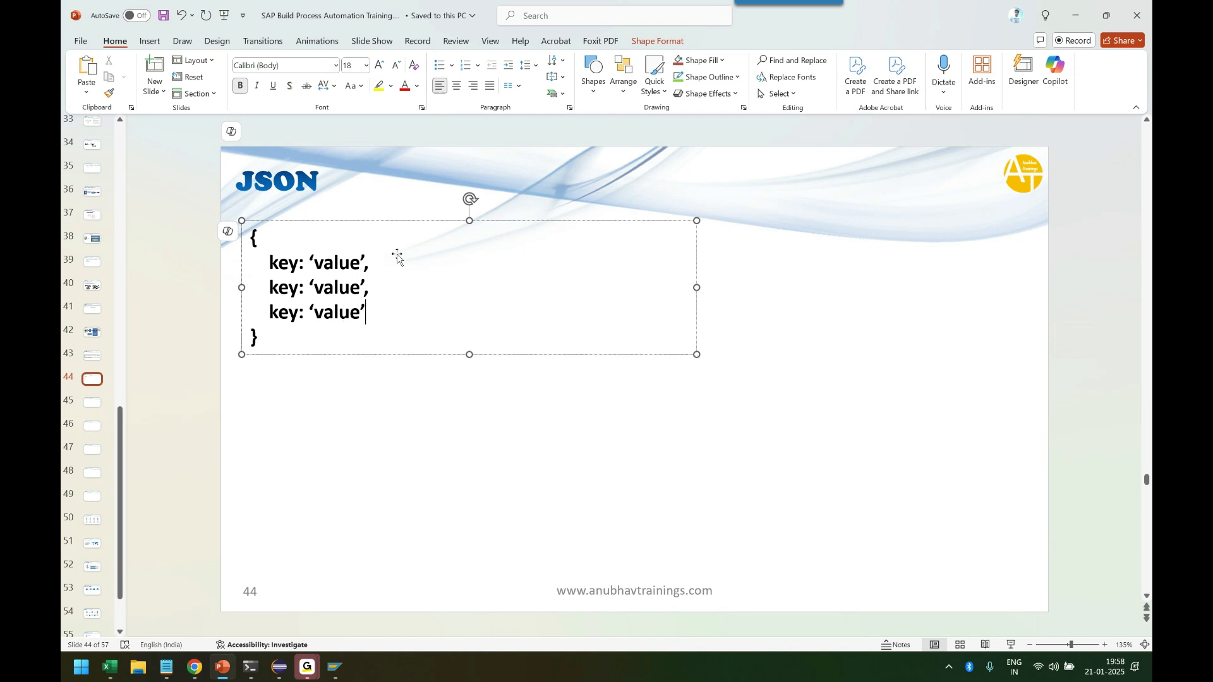
left_click_drag(322, 341, 248, 232)
left_click(403, 490)
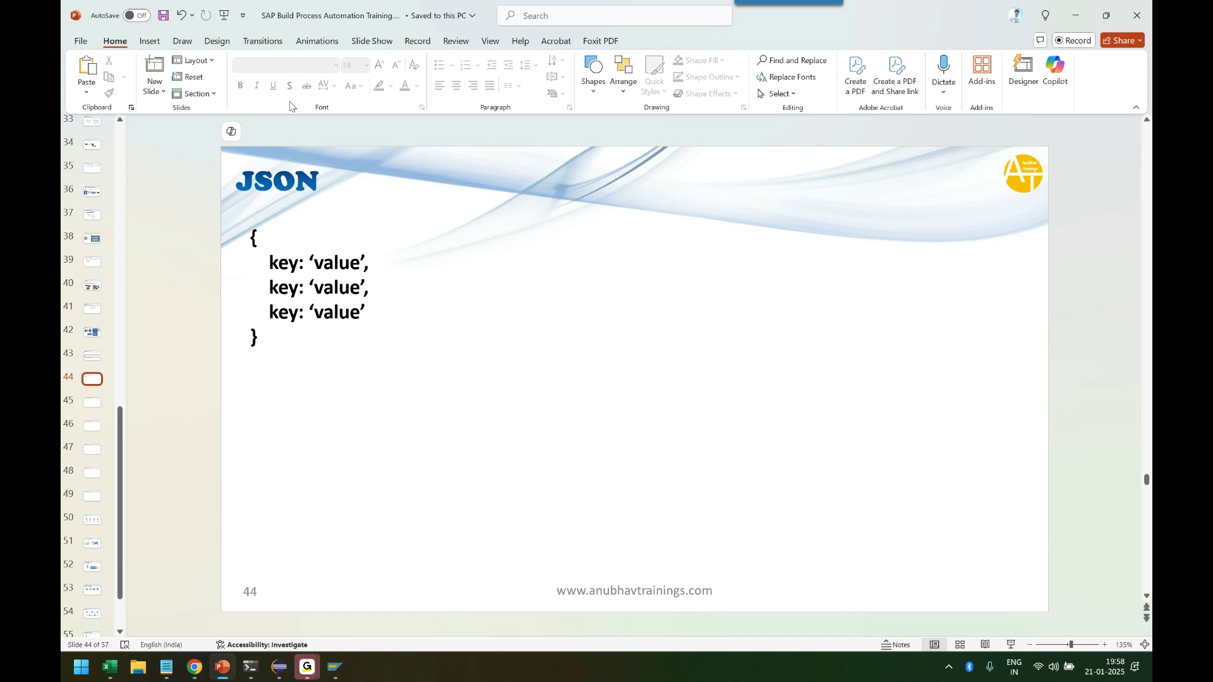
Step: Insert a table with one row and five columns and place it to the right of the JSON key-value text
left_click(151, 41)
left_click(182, 41)
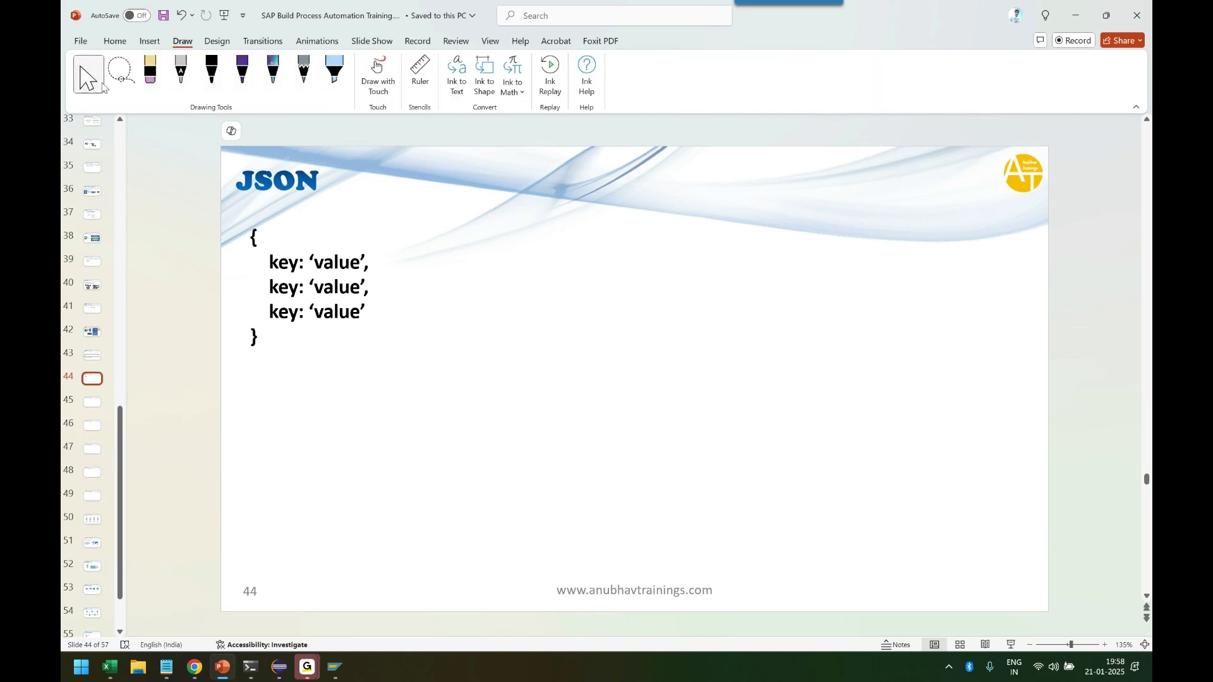
left_click(121, 41)
left_click(148, 41)
left_click(125, 80)
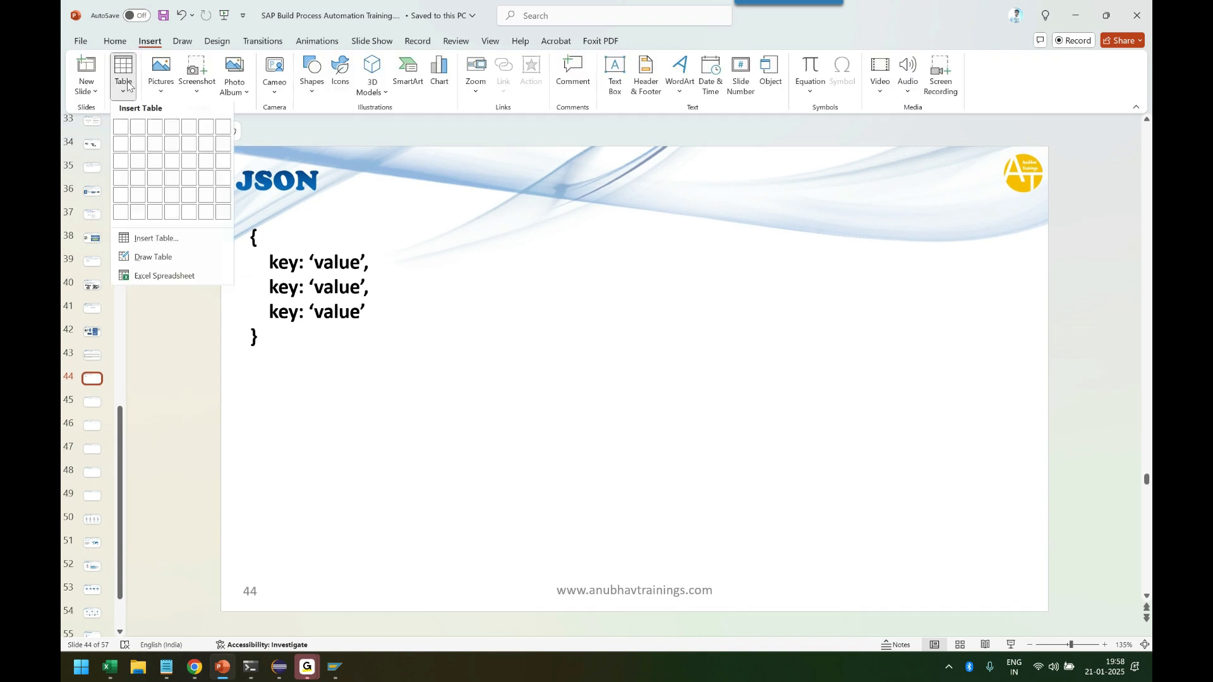
left_click(189, 127)
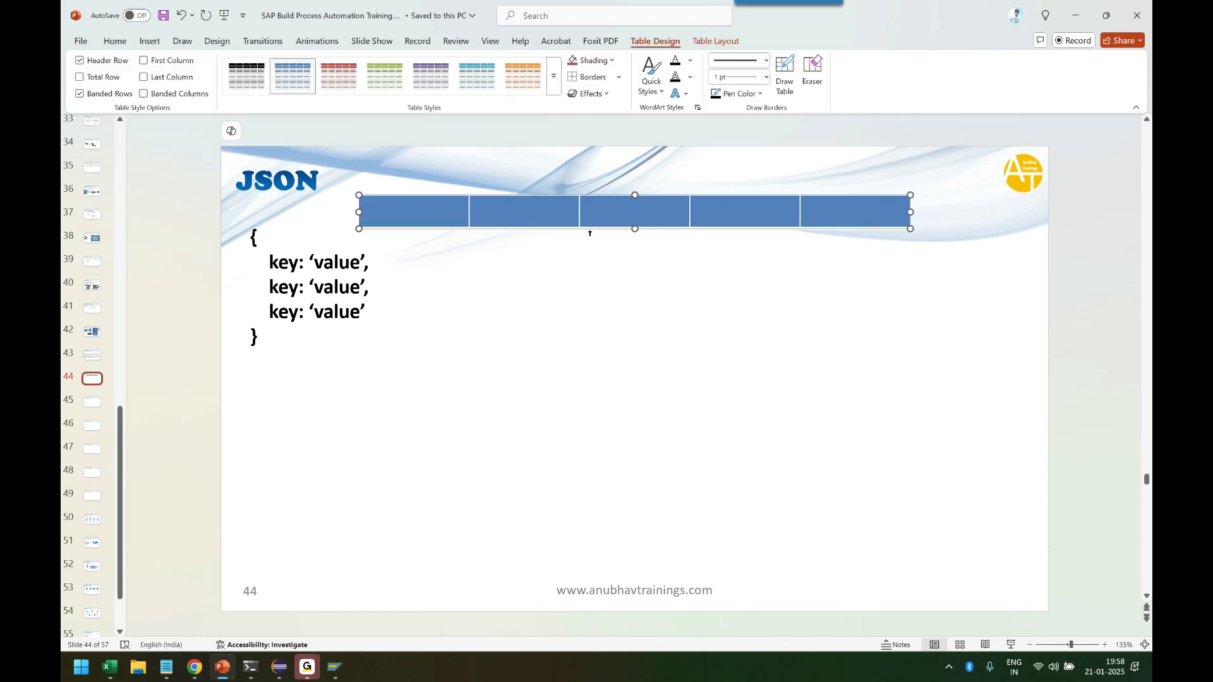
left_click_drag(595, 233, 705, 314)
left_click(623, 415)
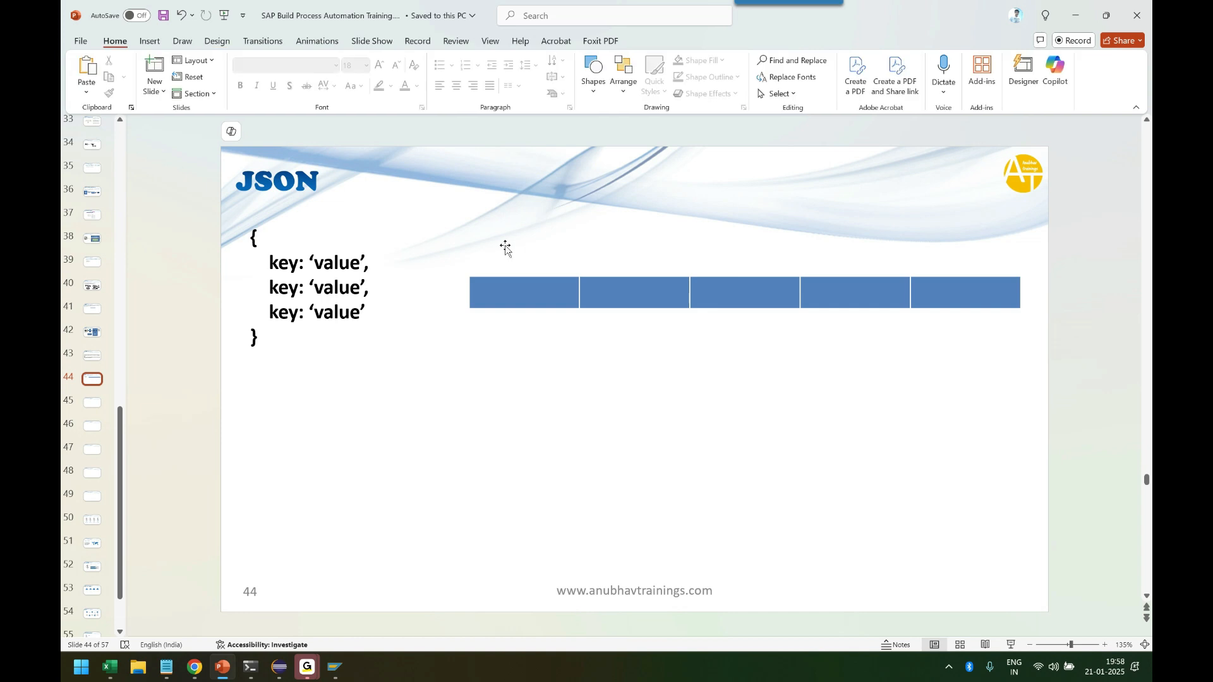
Step: Add a text box directly above the table with the column labels orderNo, shipTo and date
left_click(593, 79)
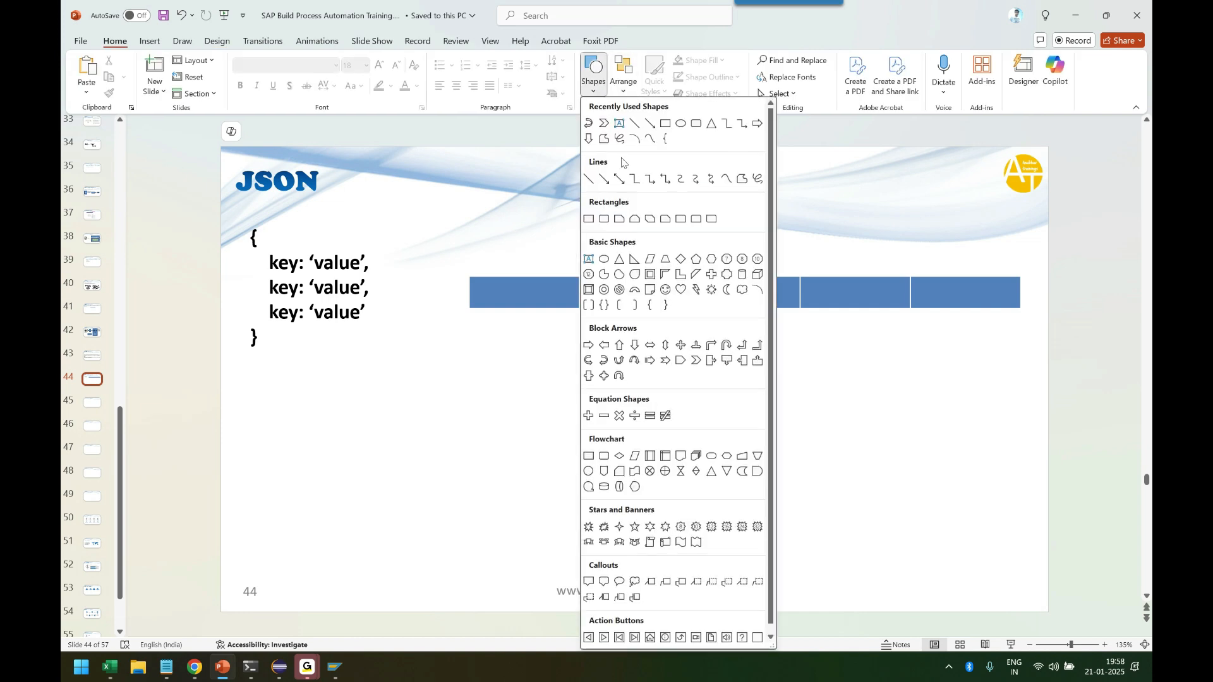
left_click(621, 126)
left_click_drag(474, 248, 1024, 272)
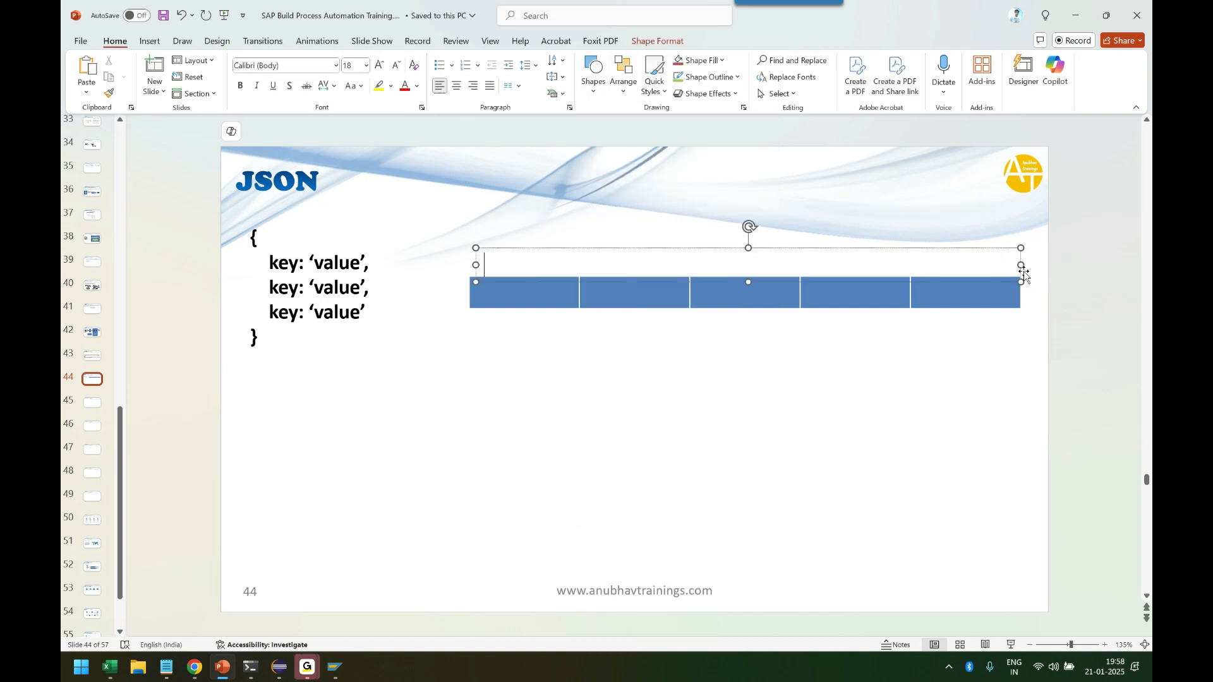
type("orderNo      shipTo             date")
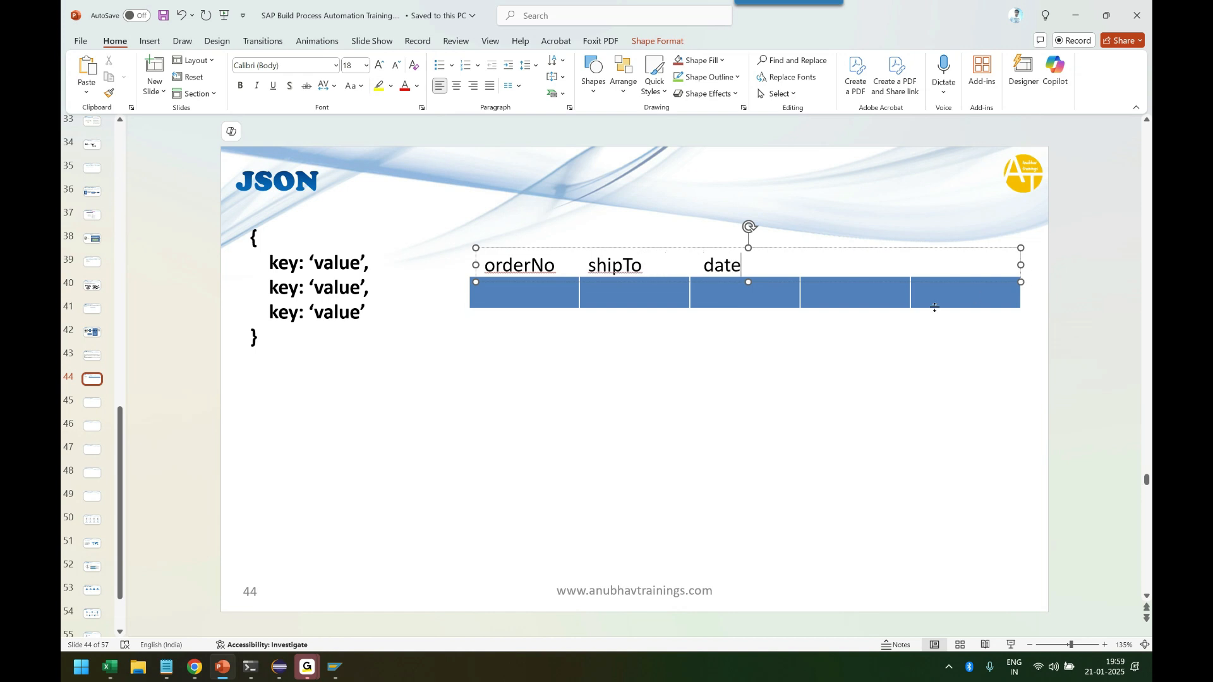
Step: Fill the first three table cells with a sample order number, SHIP1 and the date 20251212
left_click(519, 294)
type("10")
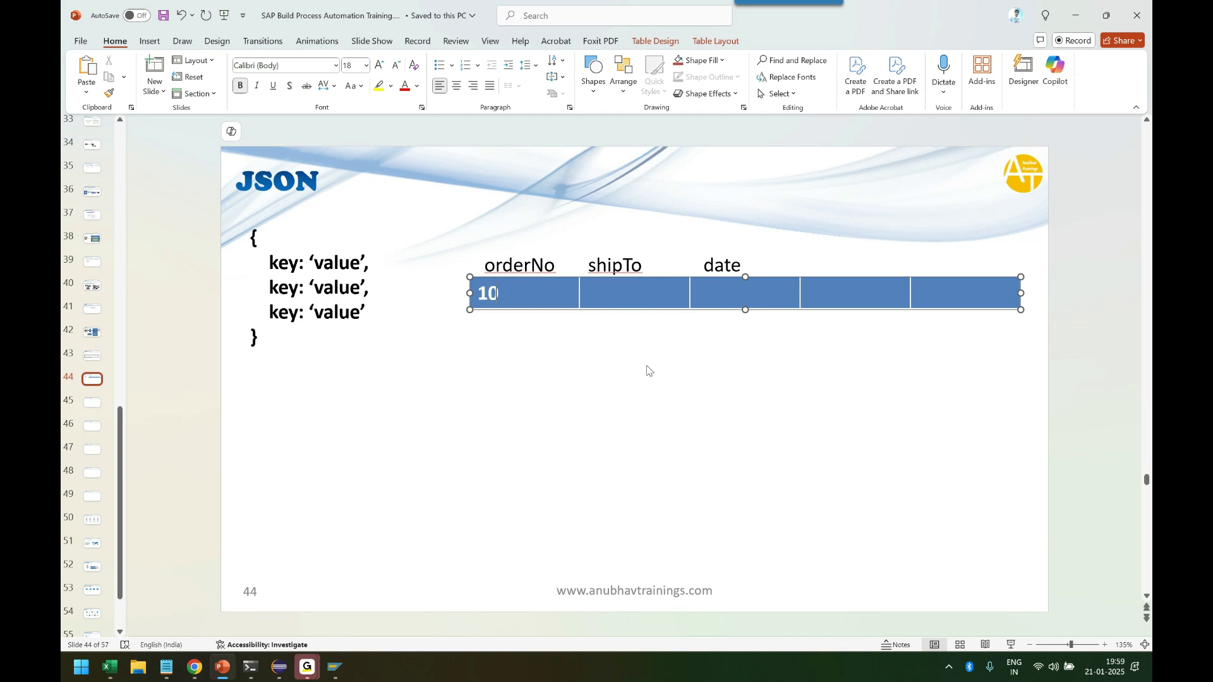
type("SHIP1")
type("20265")
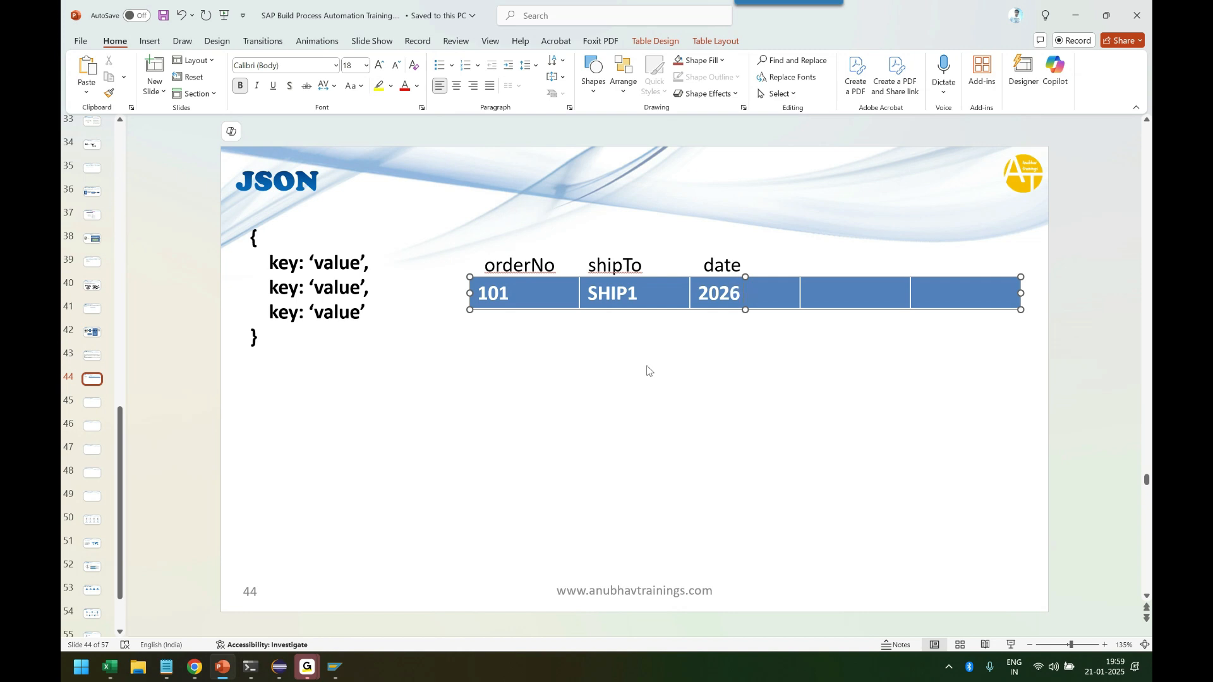
key("BackSpace")
type("1212")
key("Left")
key("Left")
key("Left")
key("Left")
type("5")
left_click(635, 430)
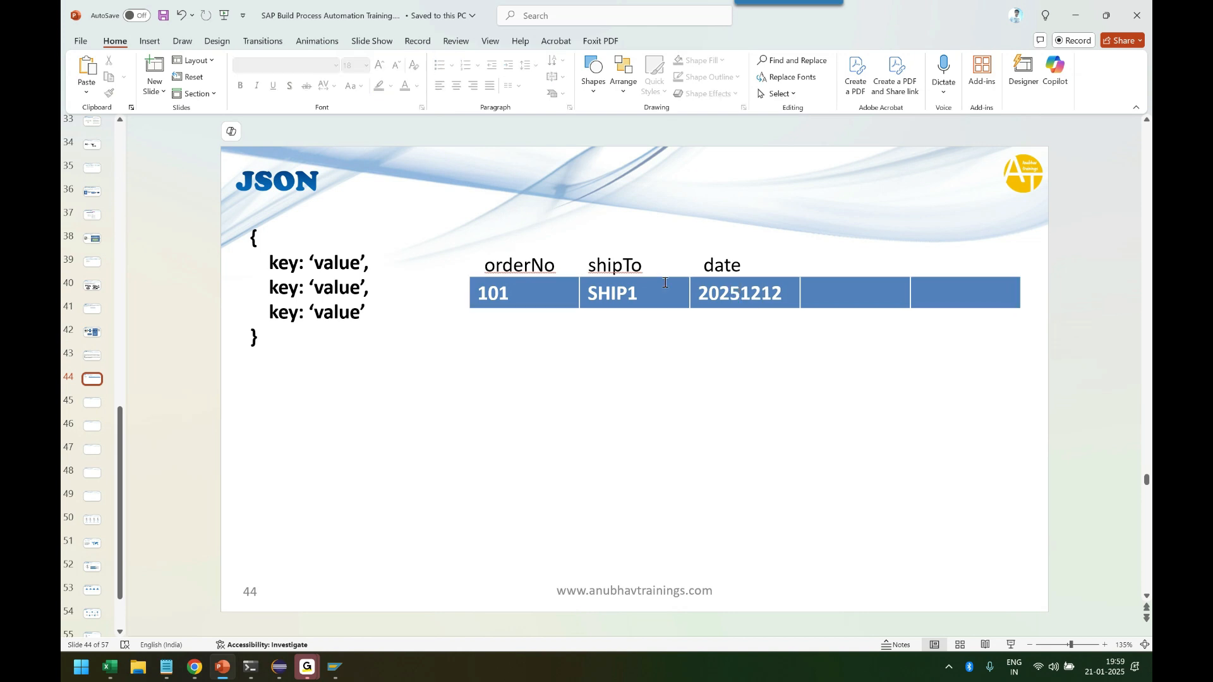
Step: Save the training presentation with the new JSON slide
left_click_drag(275, 341, 239, 238)
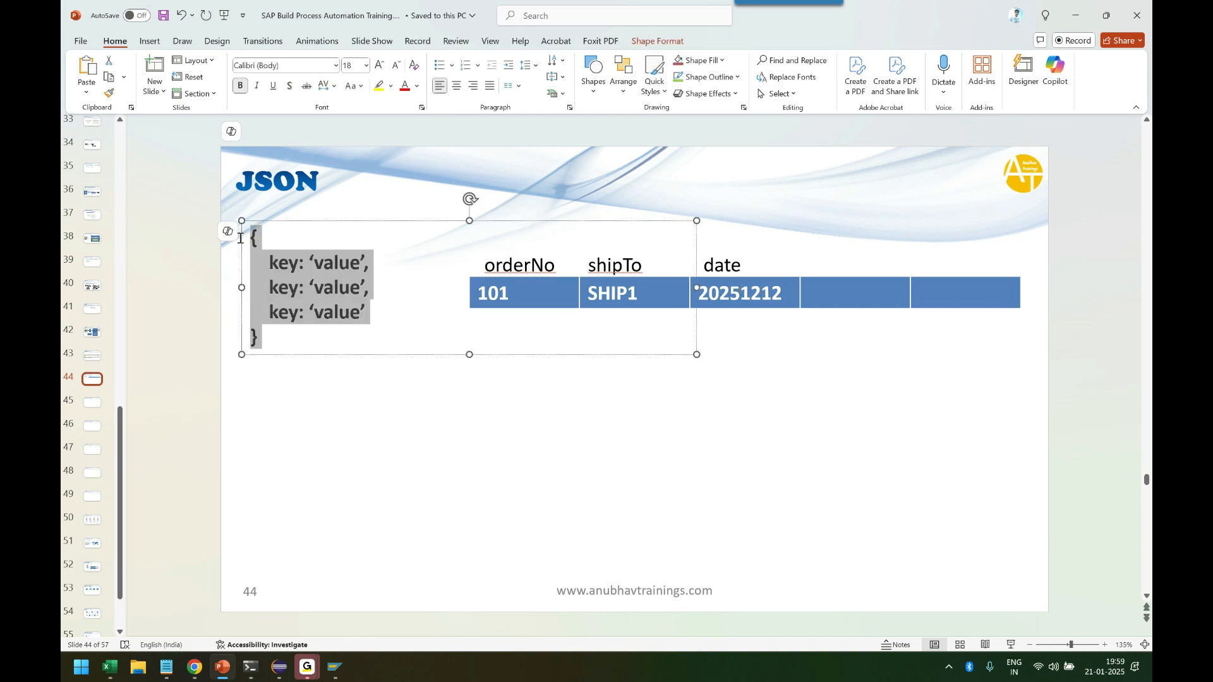
left_click(286, 386)
key("ctrl+s")
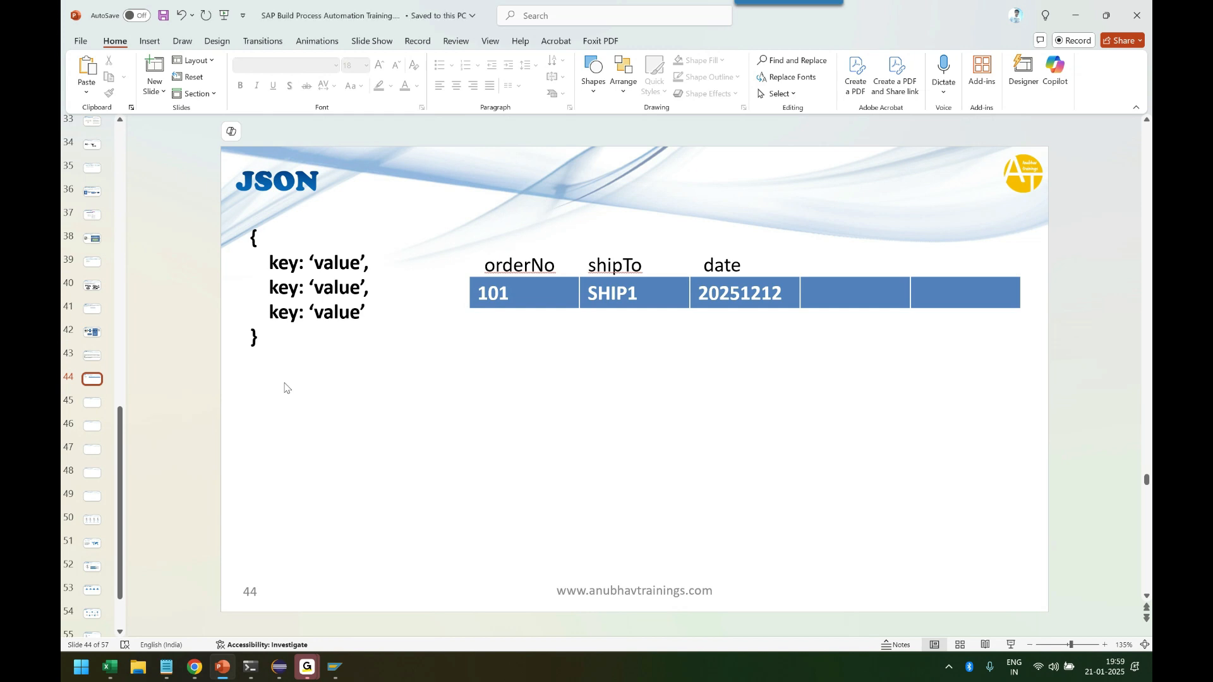
Step: Show the Data types slide in the training deck and switch to the SalesOrderManagement project in Chrome
left_click(92, 356)
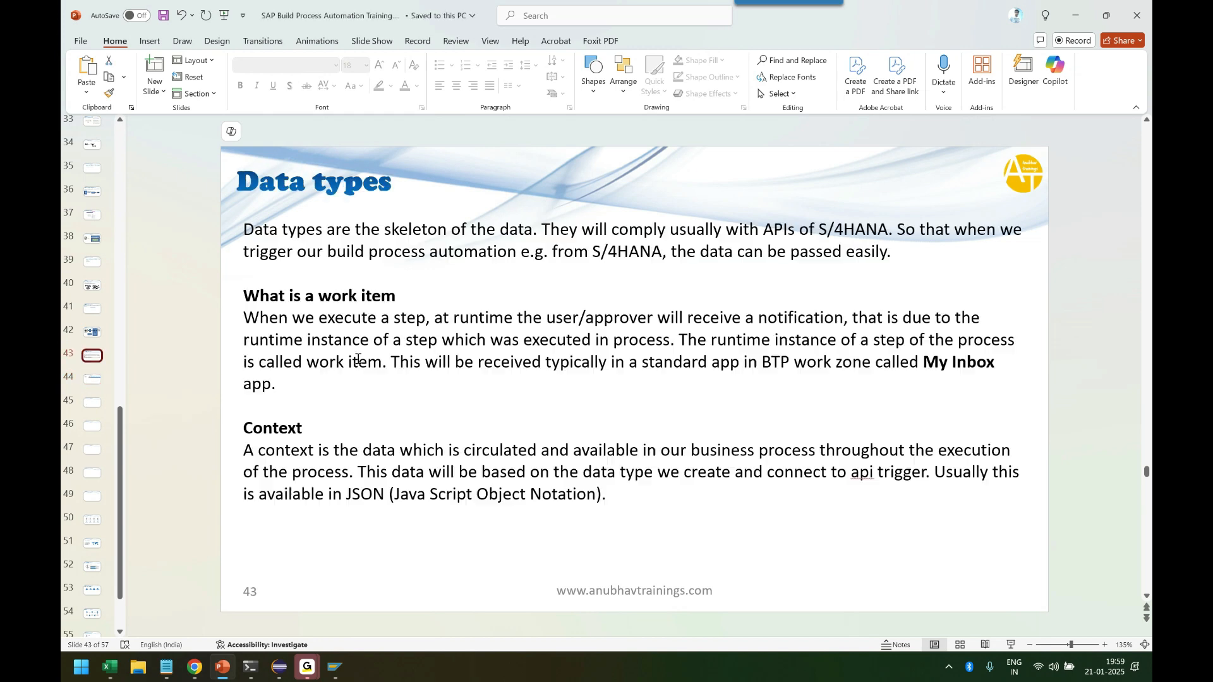
key("alt+Tab")
key("Escape")
mouse_move(194, 667)
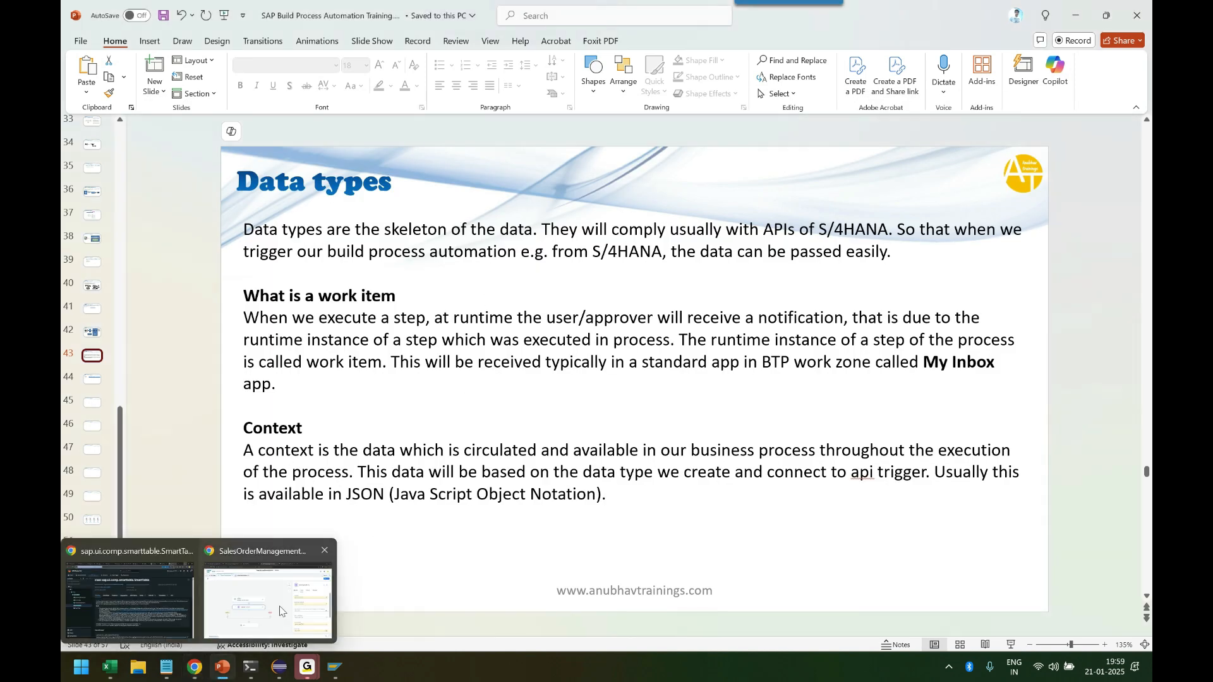
left_click(266, 632)
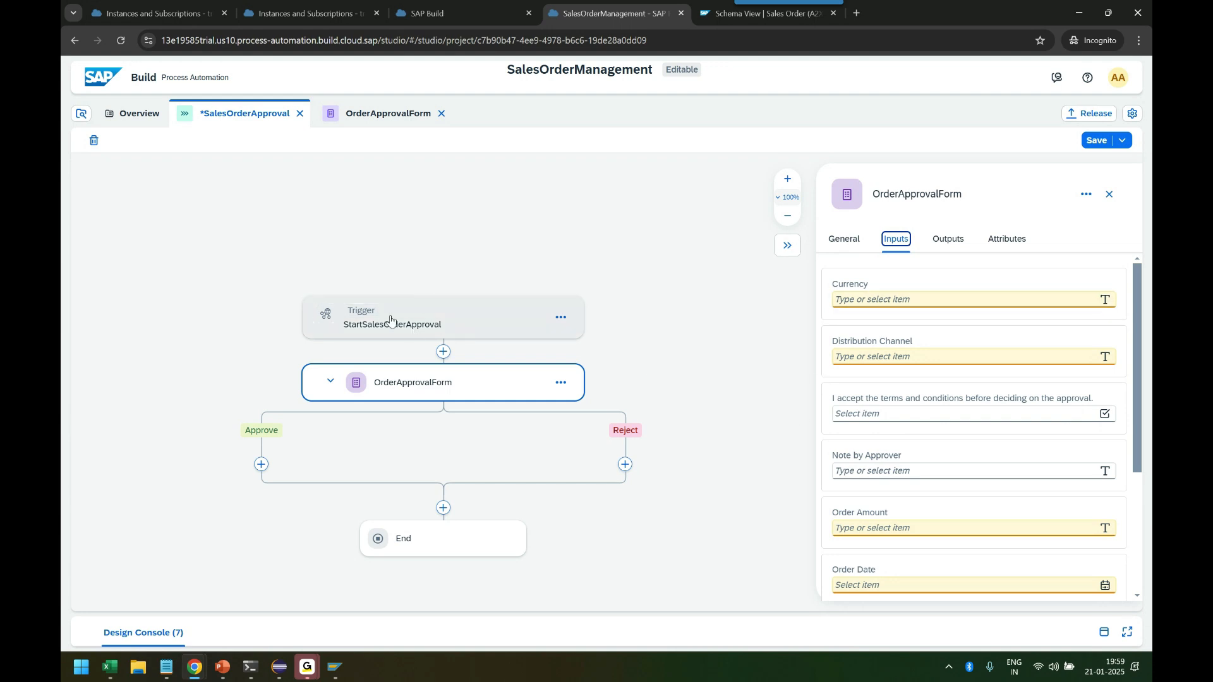
Step: Map the Currency input of the OrderApprovalForm step to transactionCurrency from the SalesOrderHeader process input
left_click(882, 300)
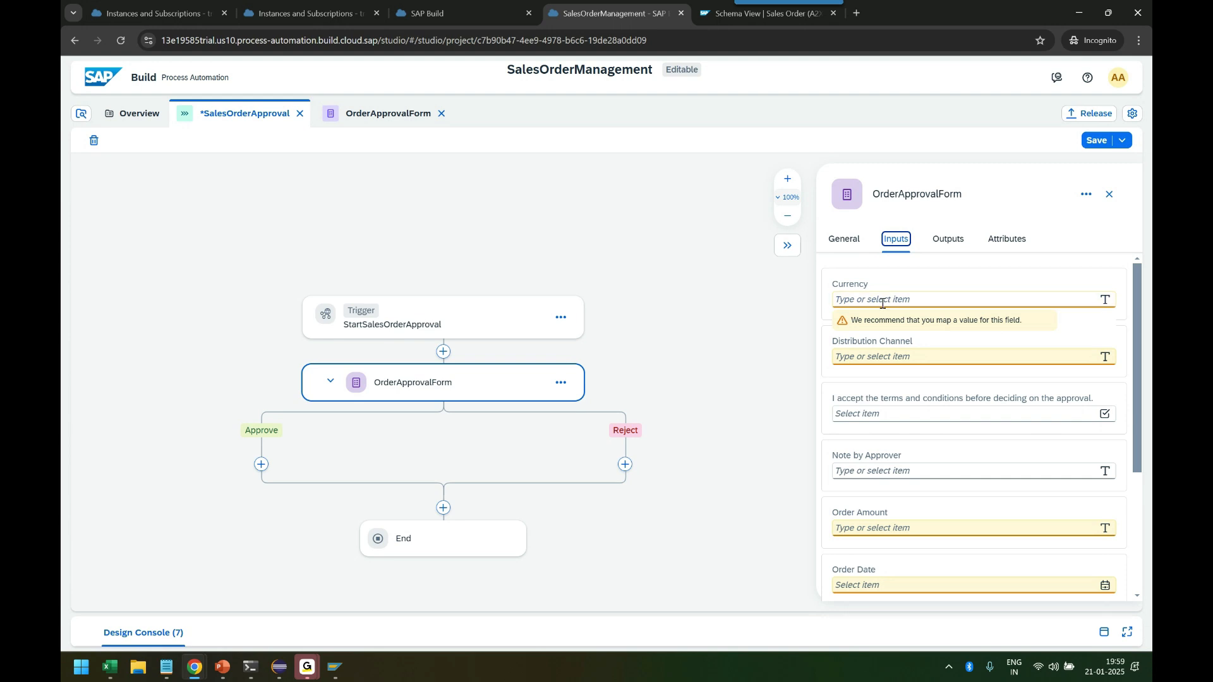
left_click(1098, 300)
left_click(1031, 302)
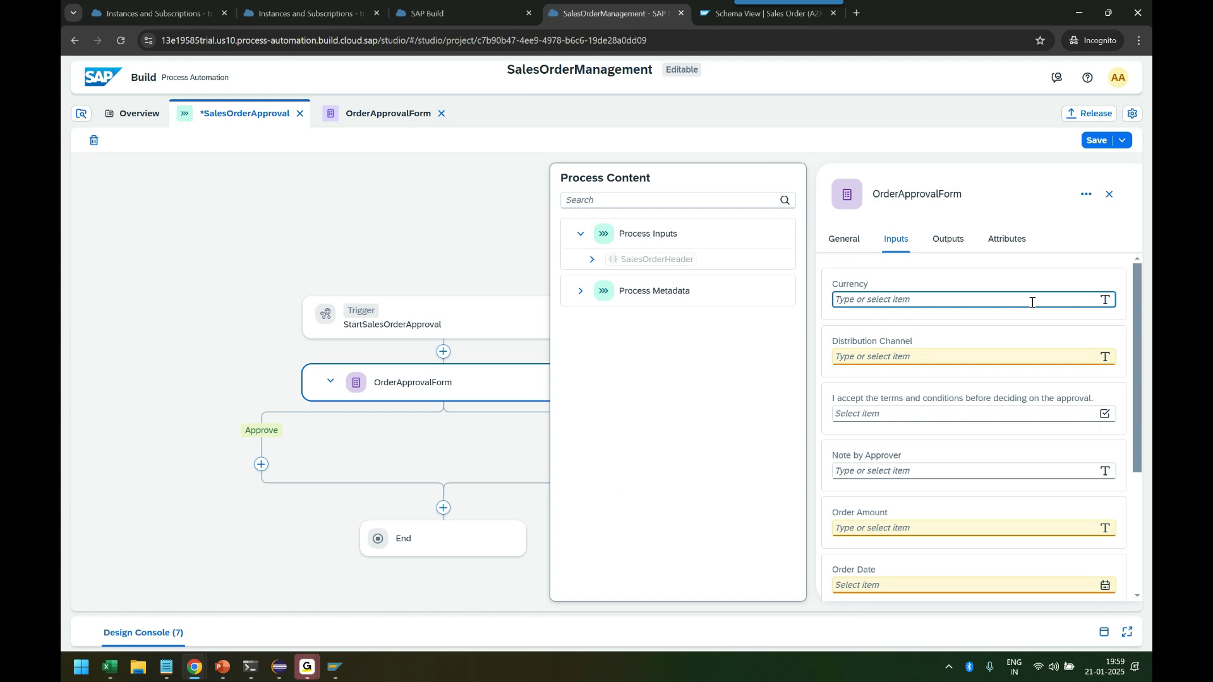
left_click(592, 259)
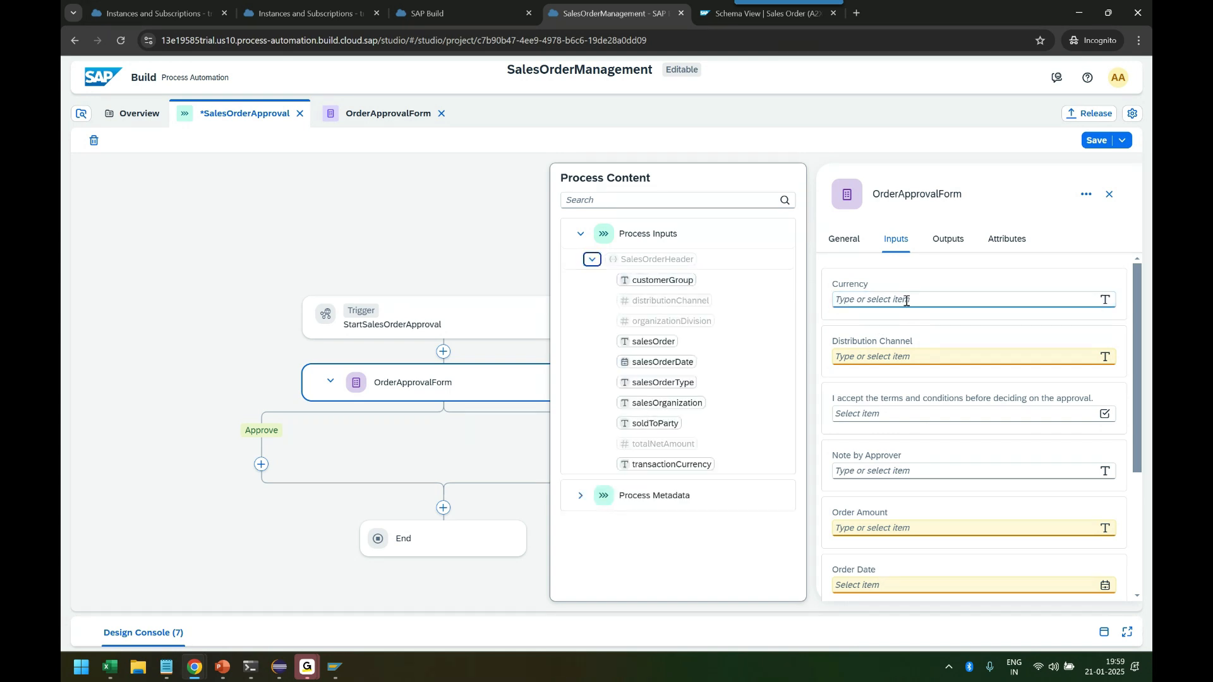
left_click(685, 469)
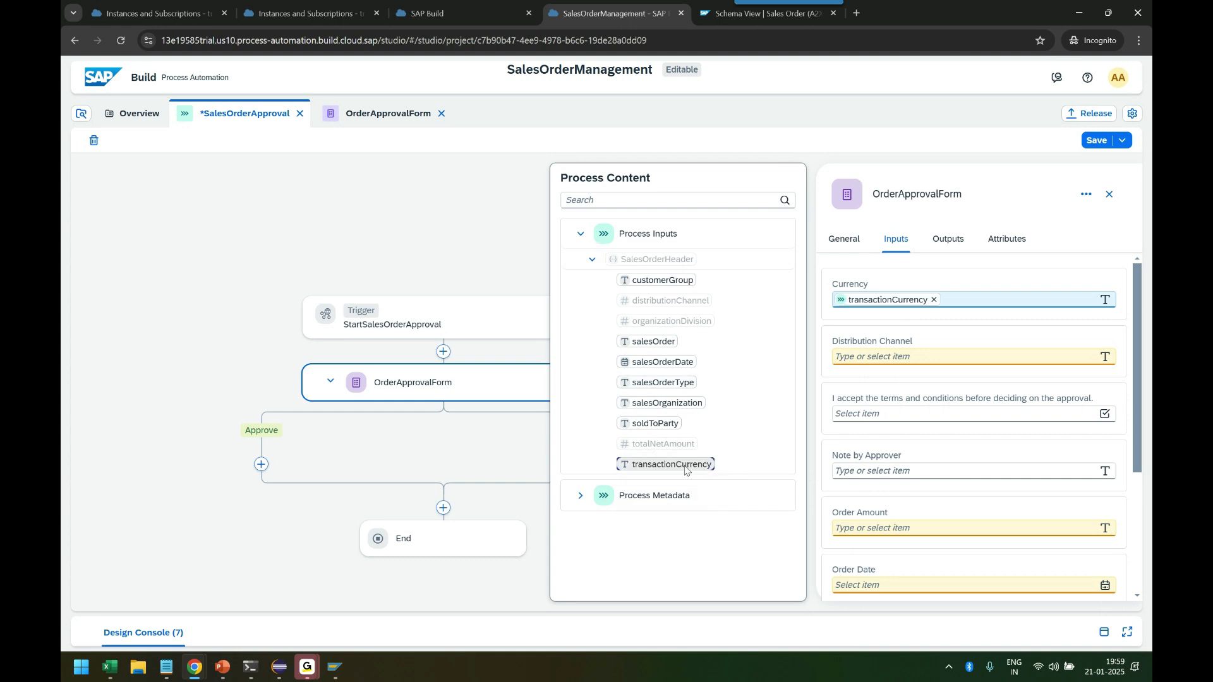
Step: Try to map the text-type Distribution Channel form input to distributionChannel from SalesOrderHeader
left_click(921, 355)
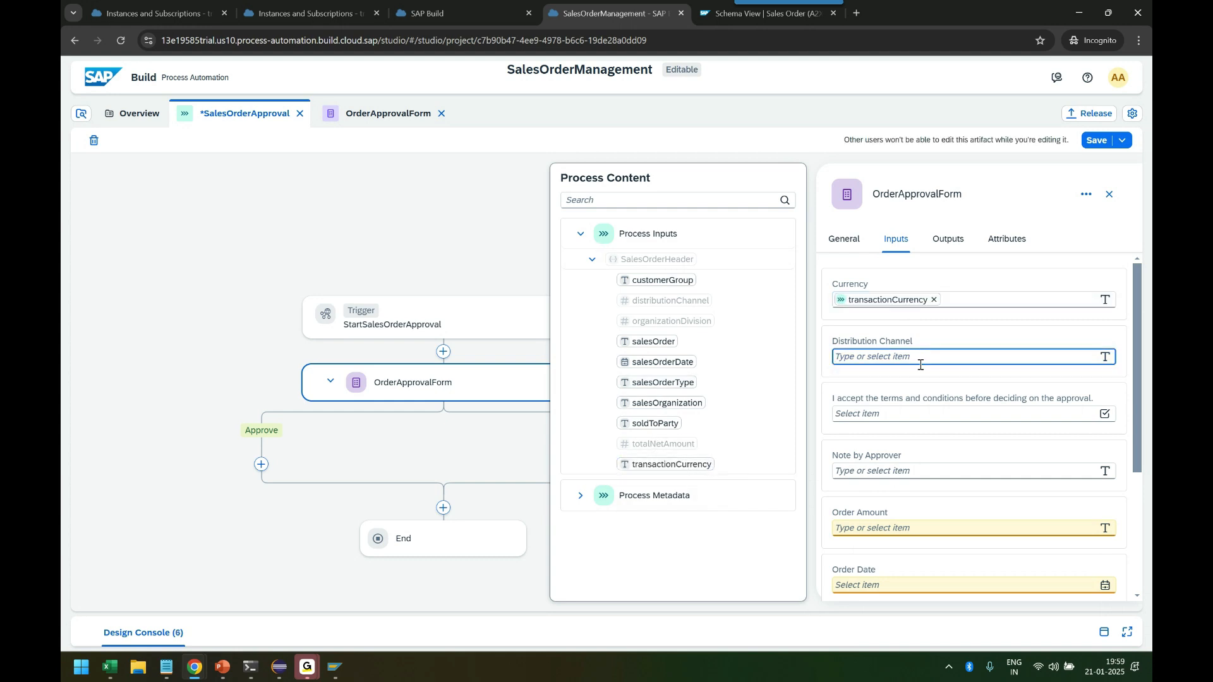
left_click(684, 307)
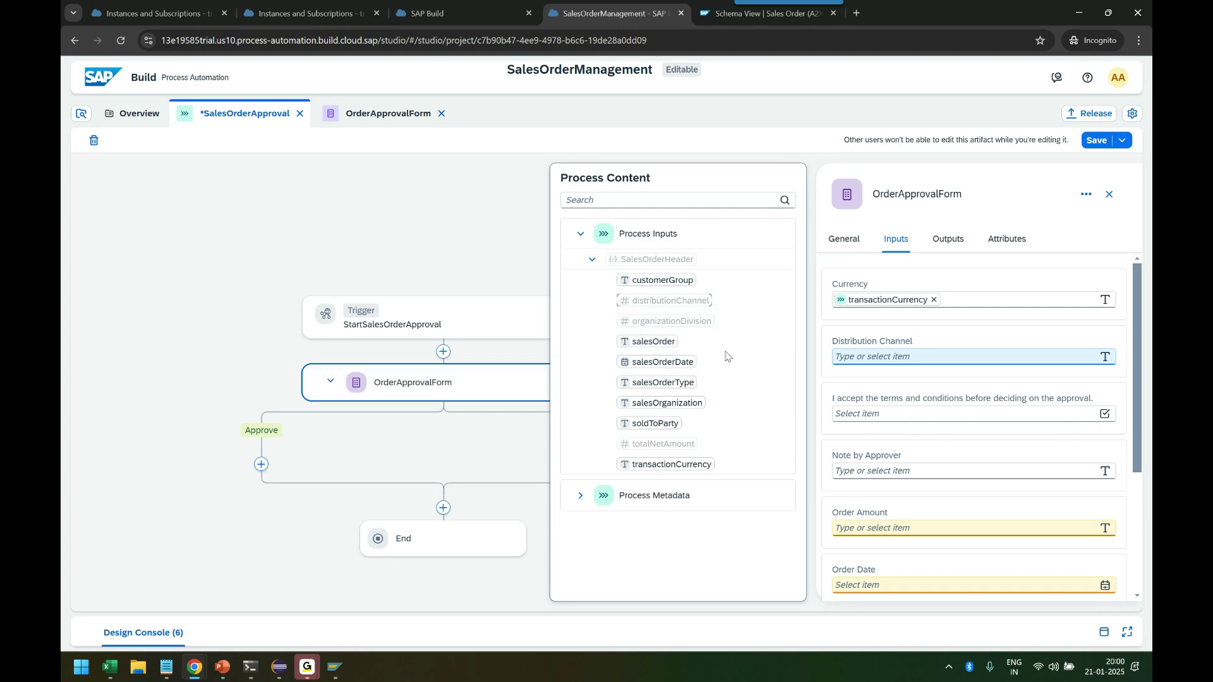
left_click(450, 245)
Step: Examine the Distribution Channel field's character limit and input validation settings in OrderApprovalForm
left_click(404, 115)
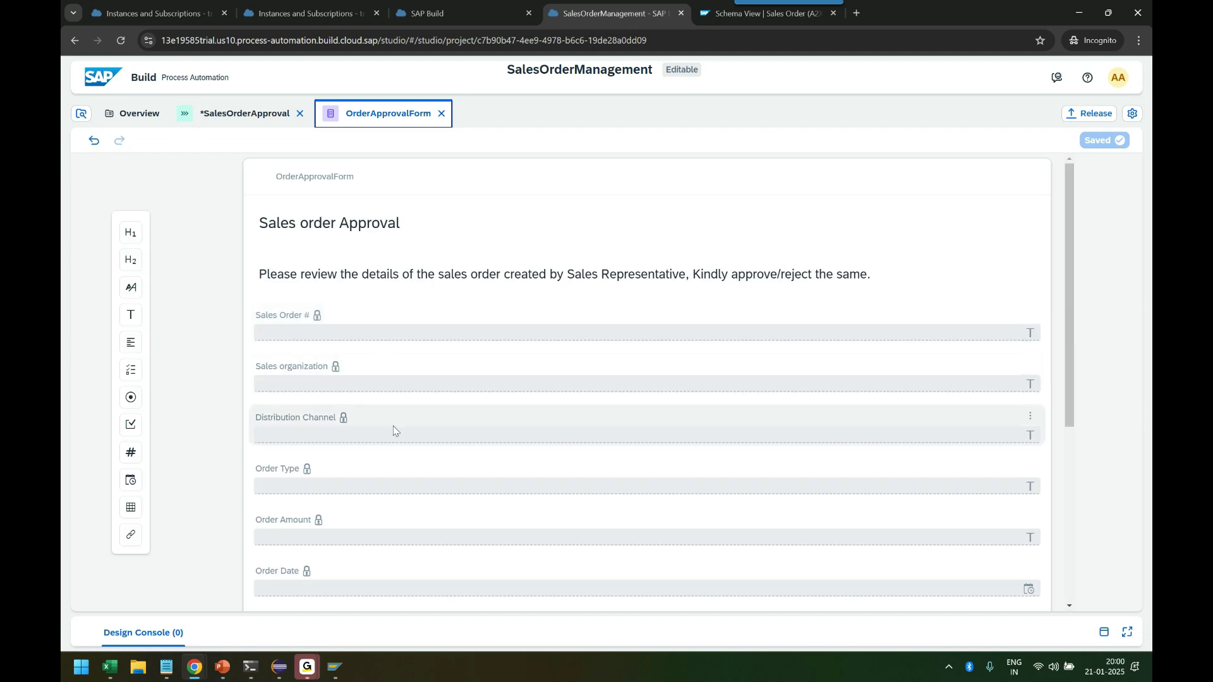
left_click(399, 418)
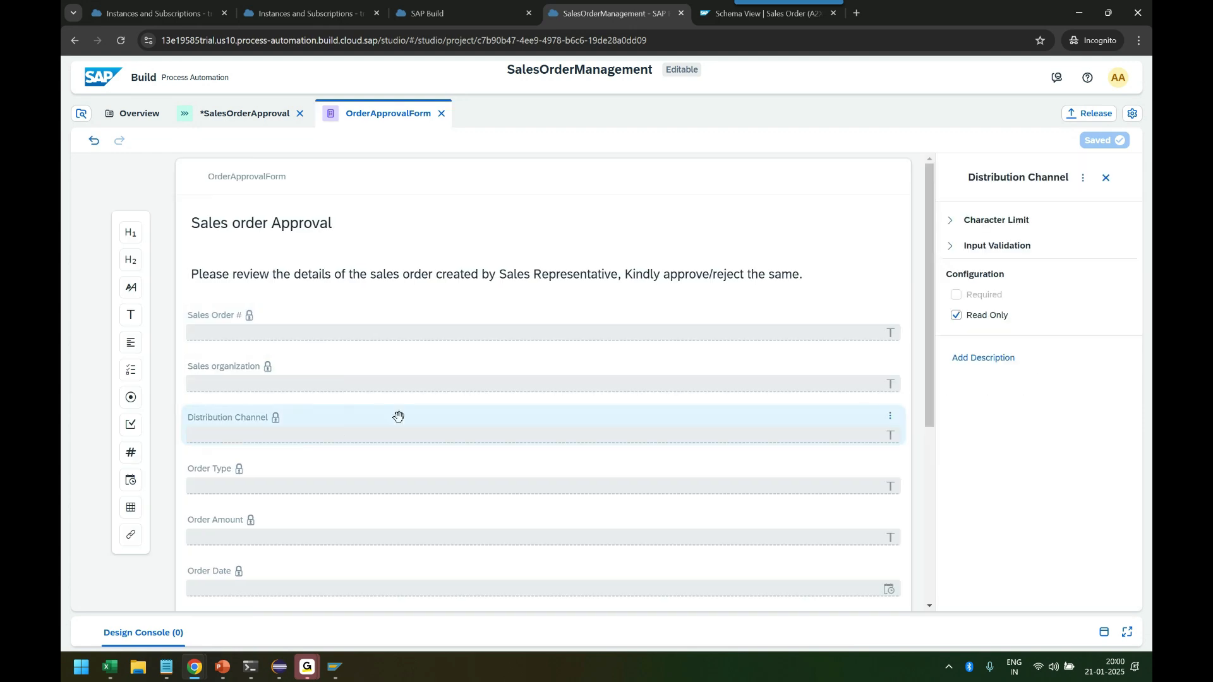
left_click(950, 220)
left_click(949, 219)
left_click(945, 246)
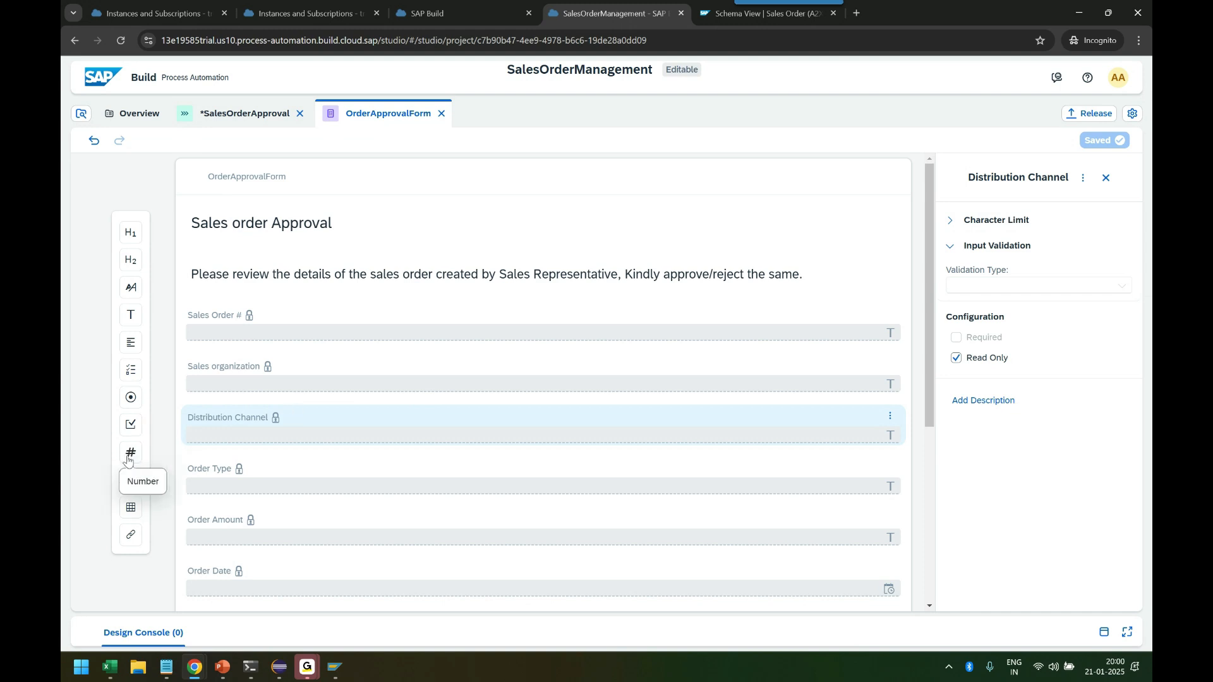
Step: Delete the text-type Distribution Channel field from the order approval form
left_click_drag(131, 459, 338, 422)
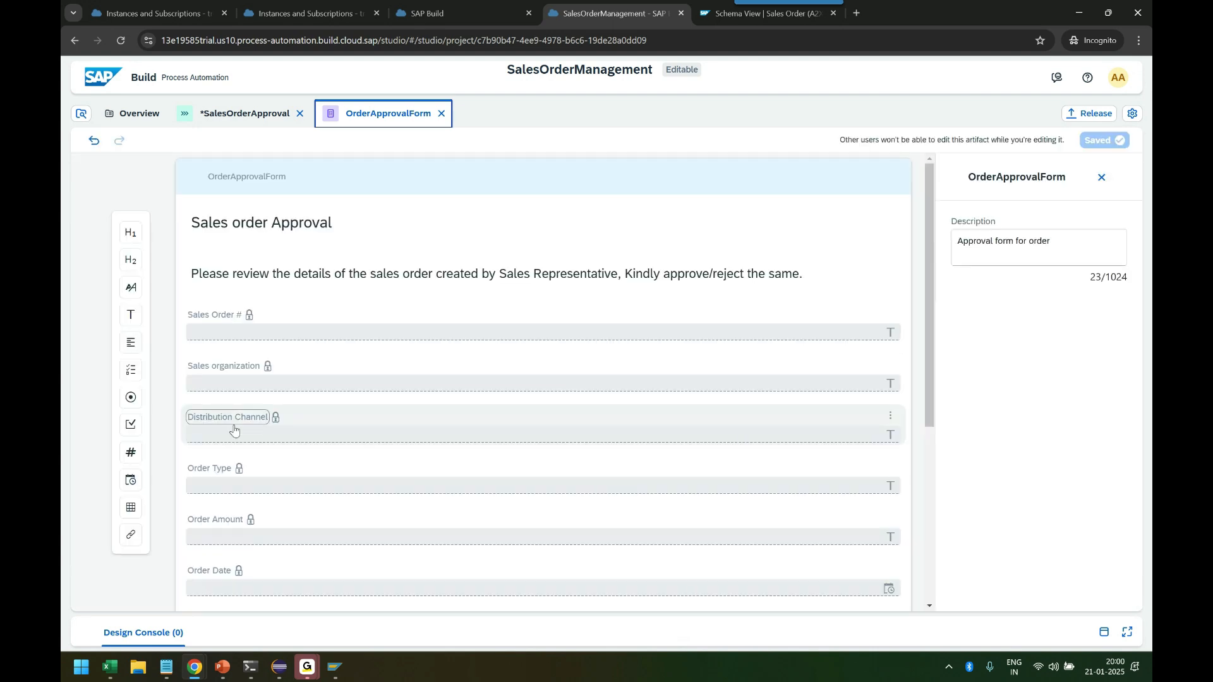
scroll(276, 420, "down", 5)
scroll(280, 421, "up", 3)
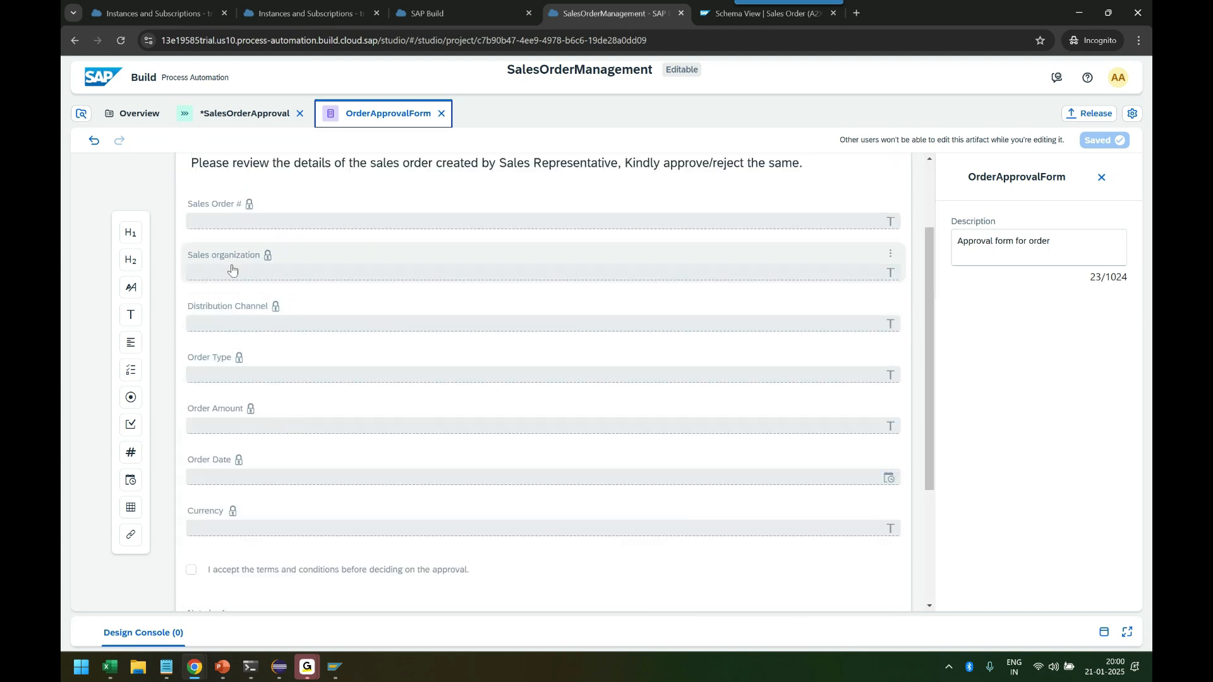
left_click(890, 305)
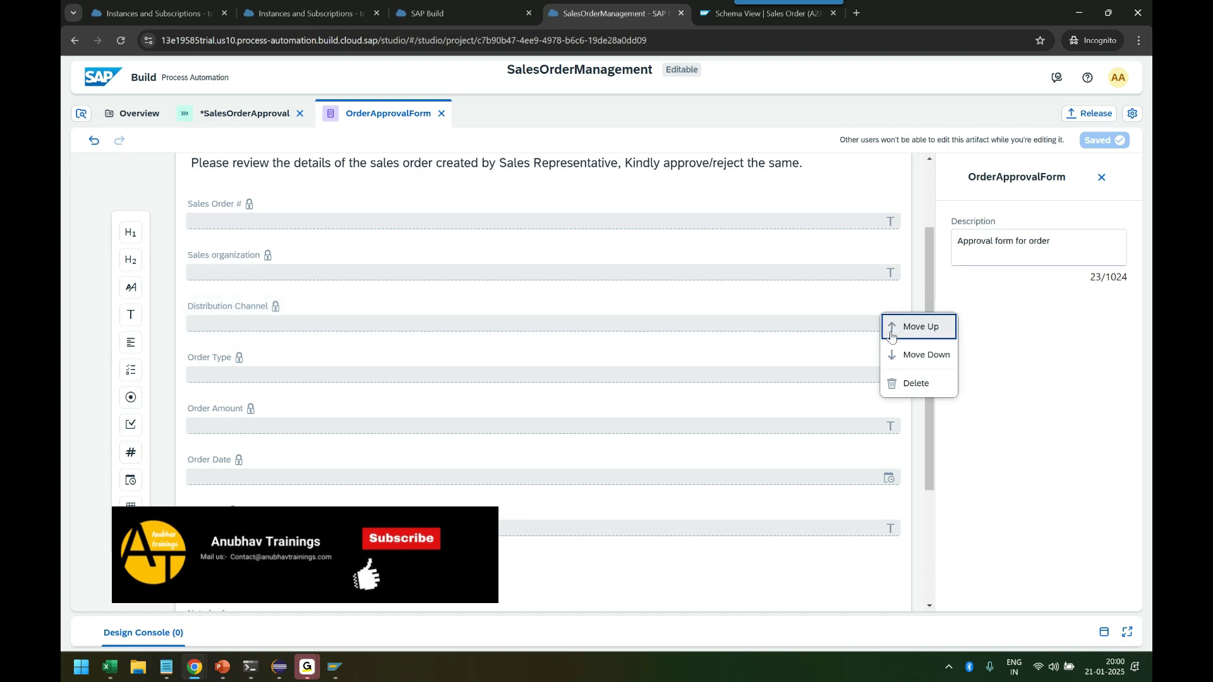
left_click(915, 384)
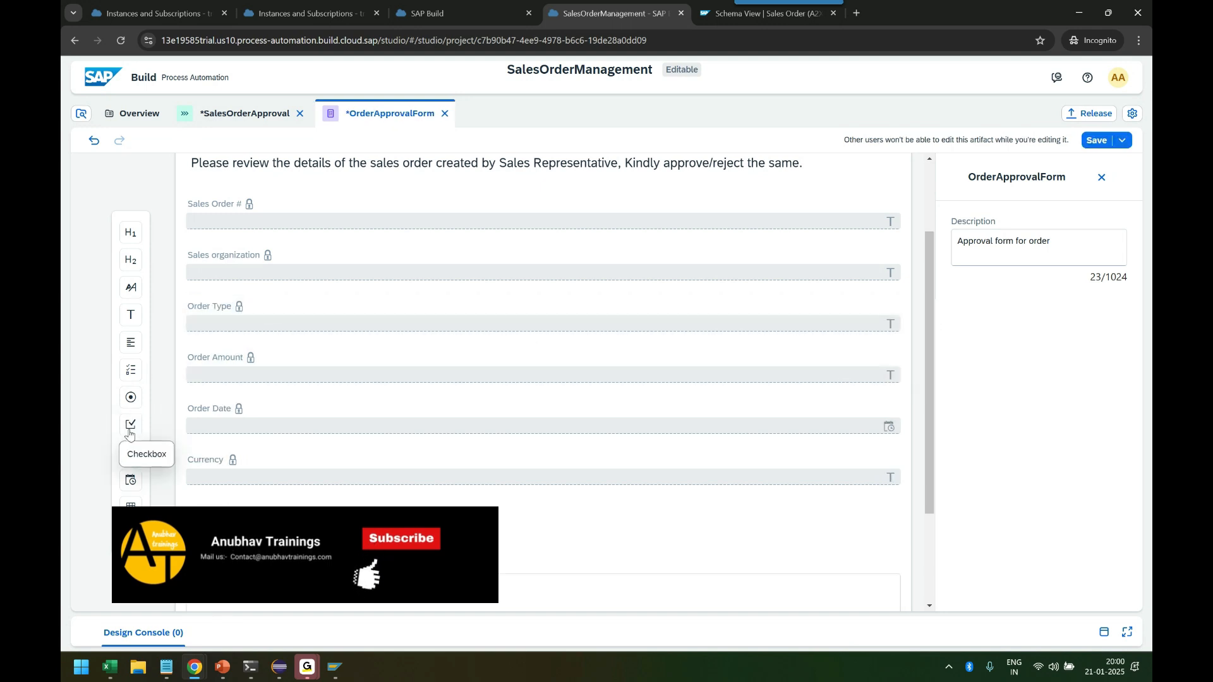
Step: Add a read-only number field named Distribution Channel between Sales organization and Order Type, and save the form
left_click_drag(134, 457, 309, 305)
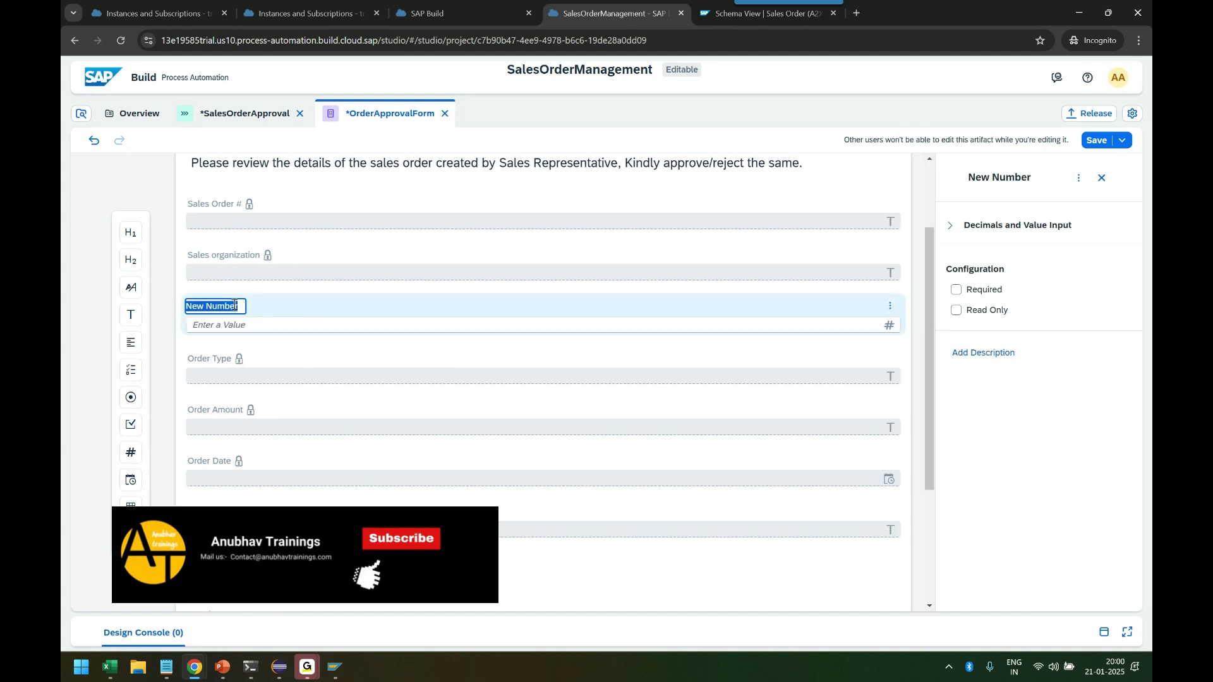
type("Dist")
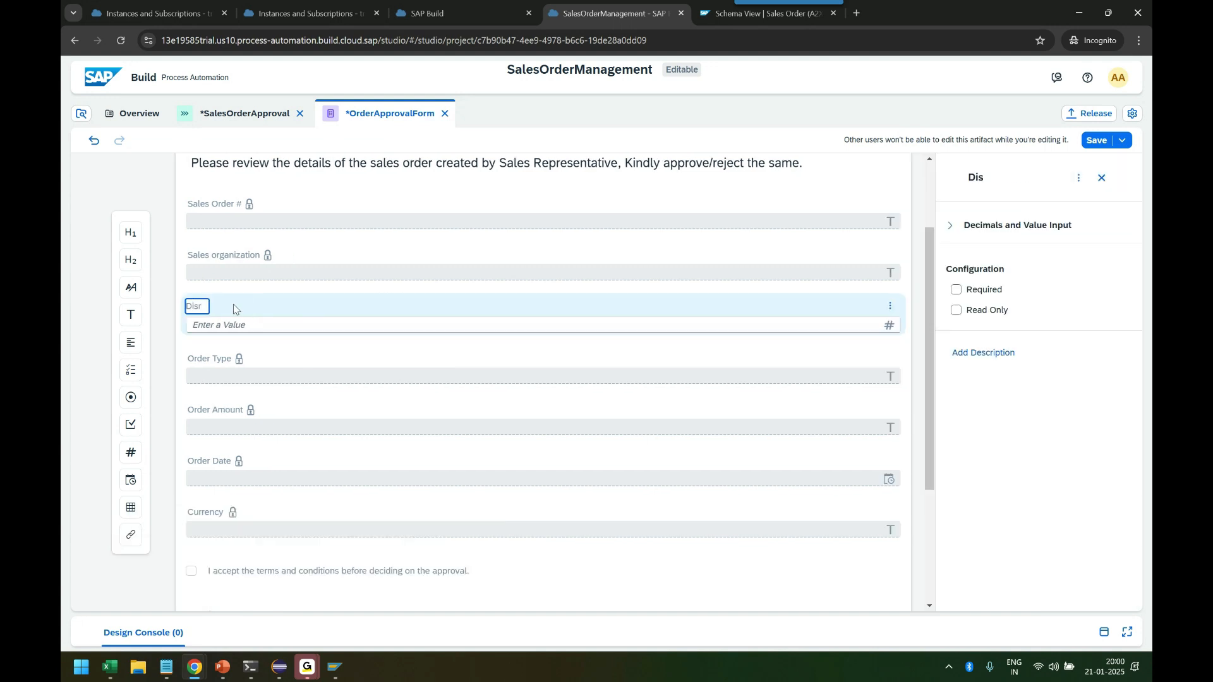
key("BackSpace")
key("BackSpace")
key("BackSpace")
type("istribution Channel")
left_click(296, 326)
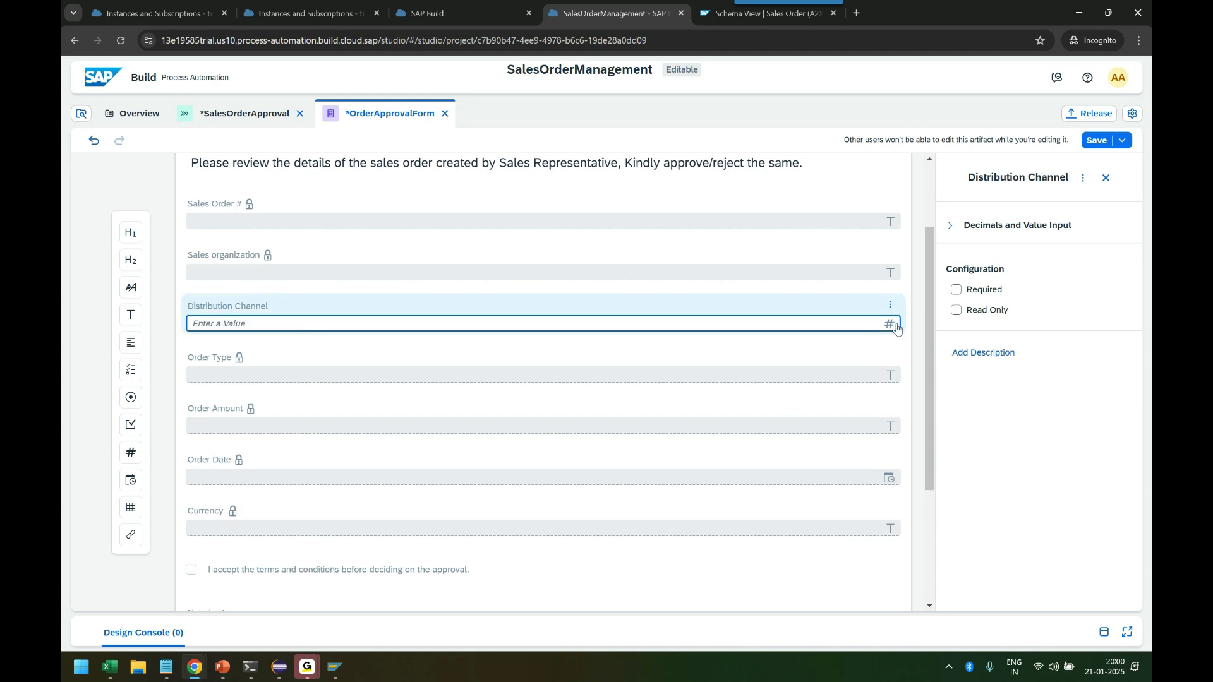
left_click(956, 309)
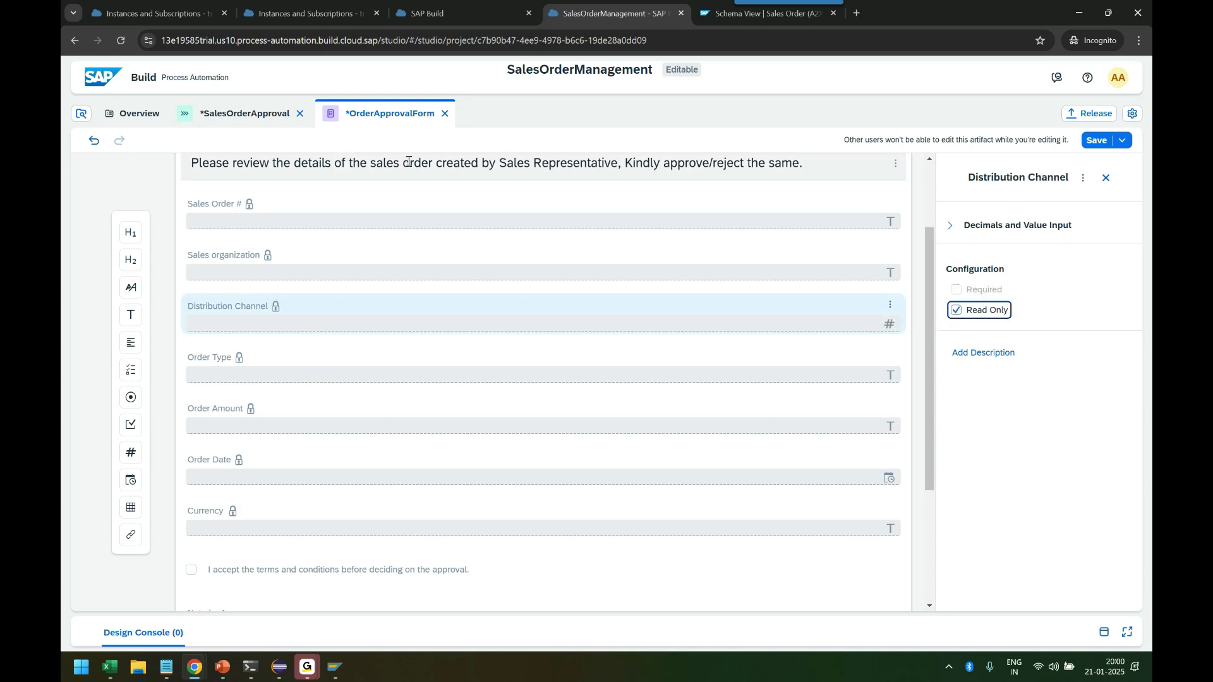
left_click(1096, 139)
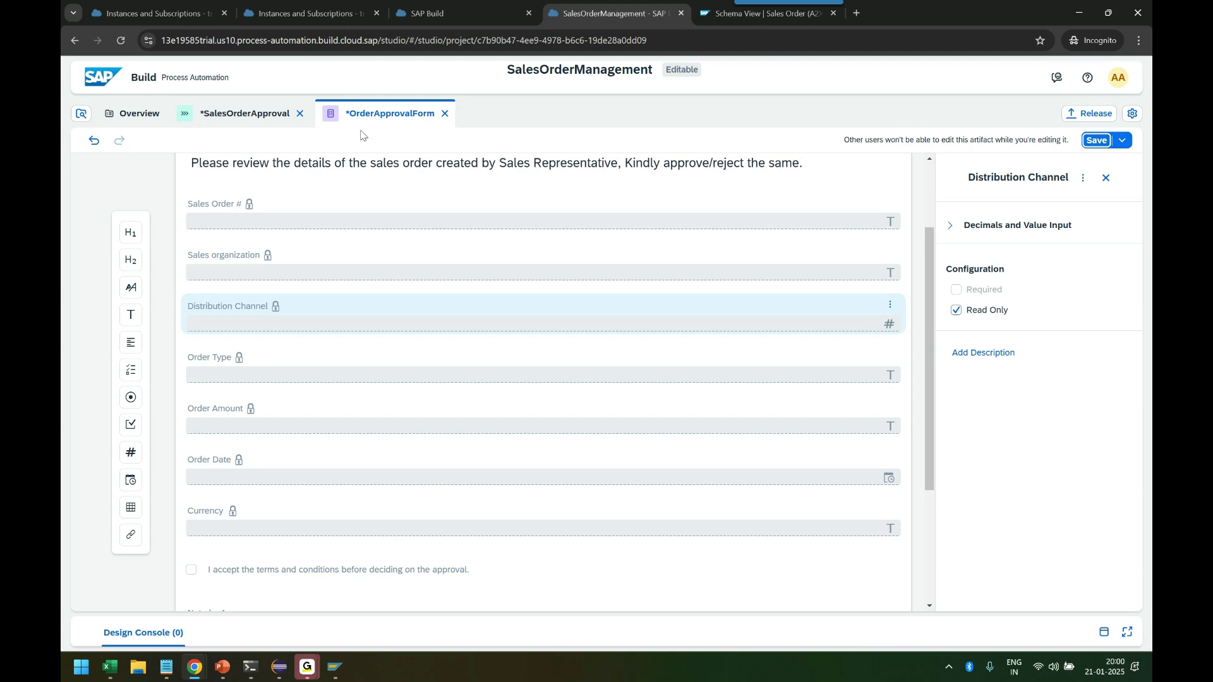
Step: In the SalesOrderApproval process, map the approval form's Distribution Channel input to distributionChannel from SalesOrderHeader
left_click(249, 115)
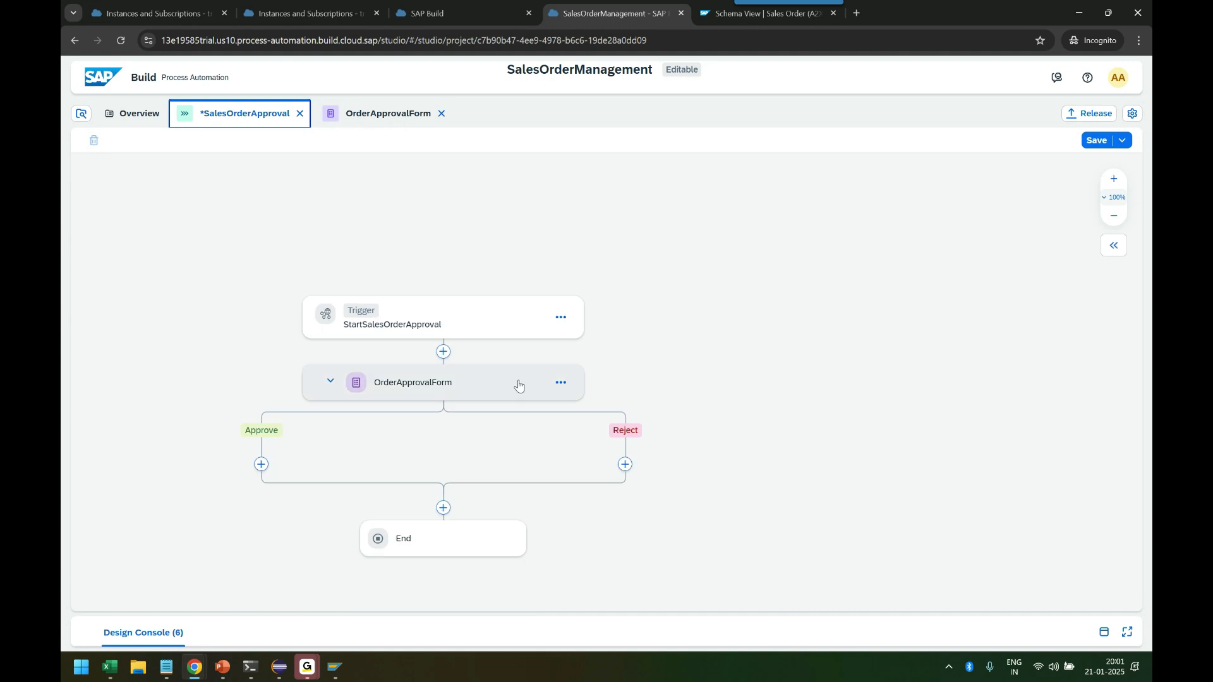
left_click(518, 385)
left_click(897, 240)
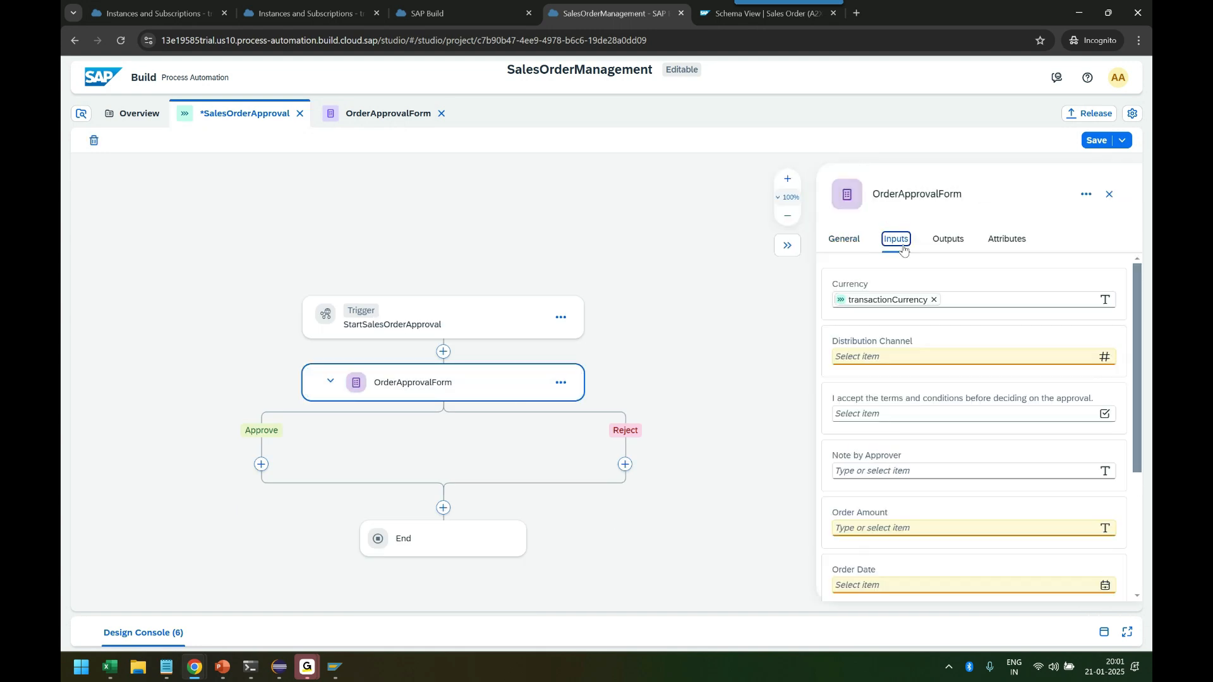
left_click(929, 362)
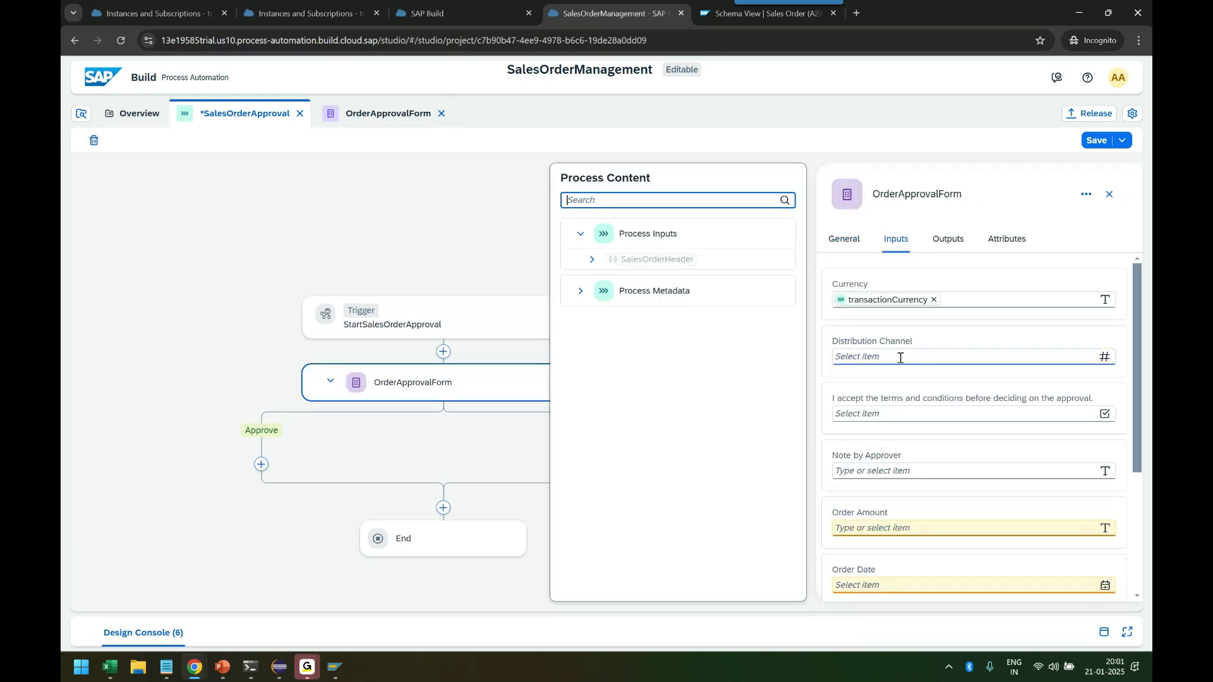
left_click(593, 260)
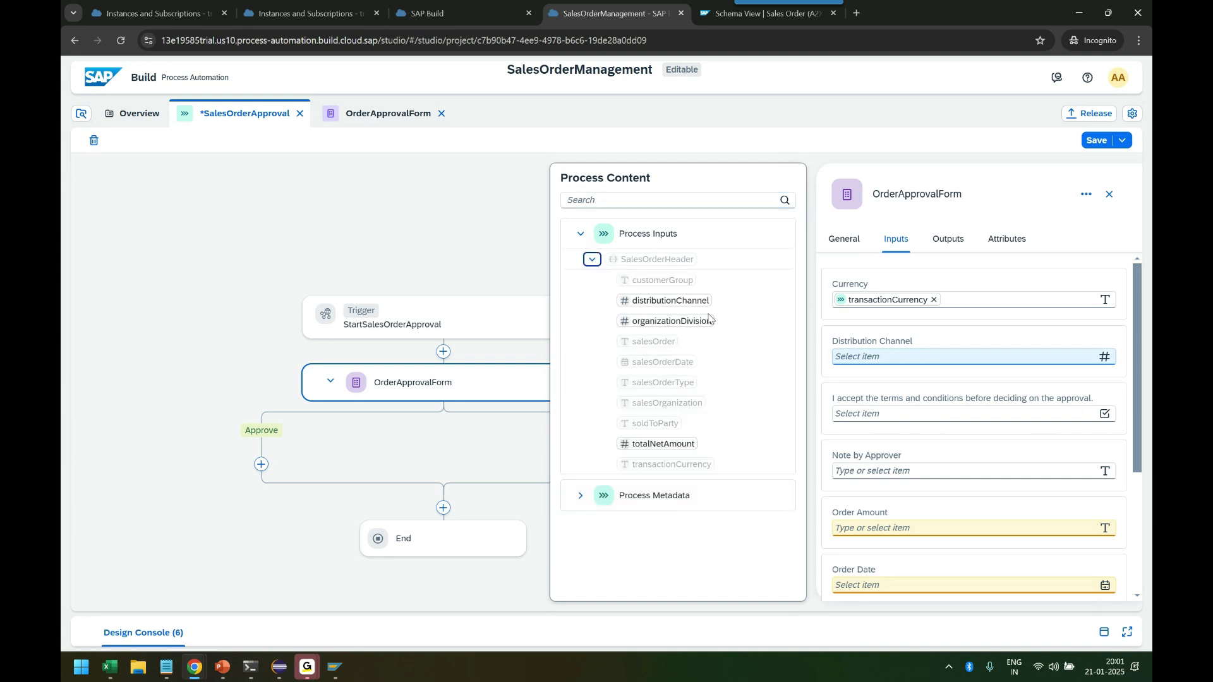
left_click(681, 306)
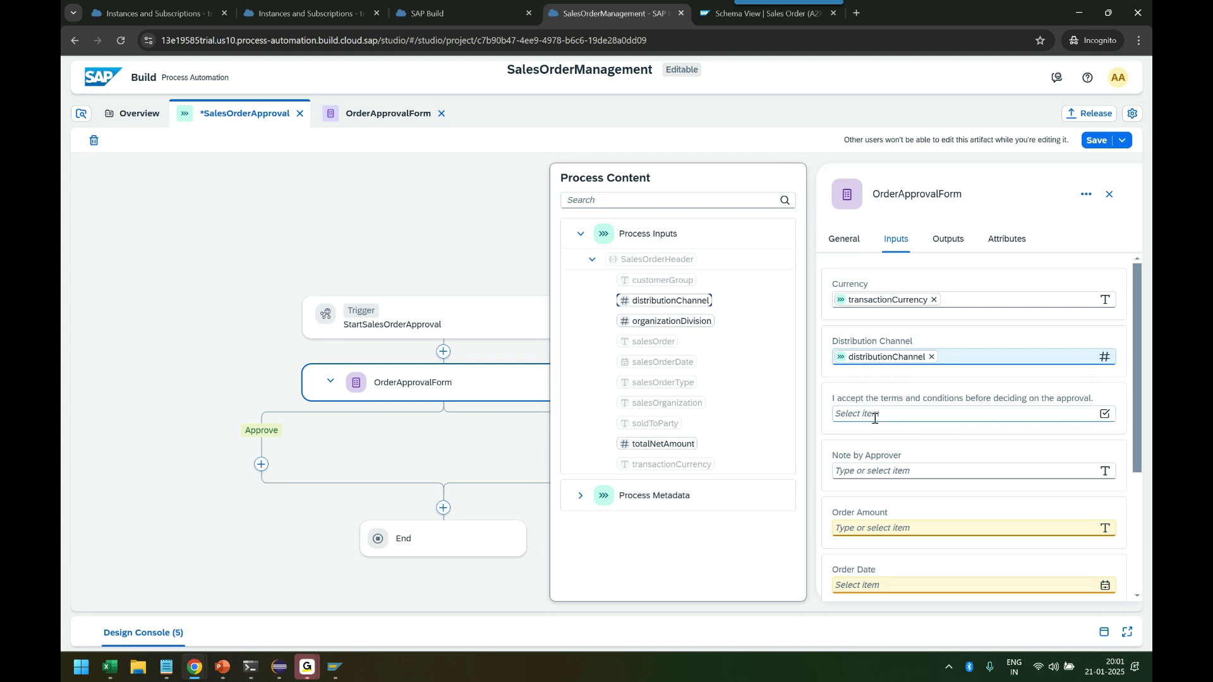
Step: Check the content available for the Order Amount input and delete the text-type Order Amount field from OrderApprovalForm
left_click(900, 530)
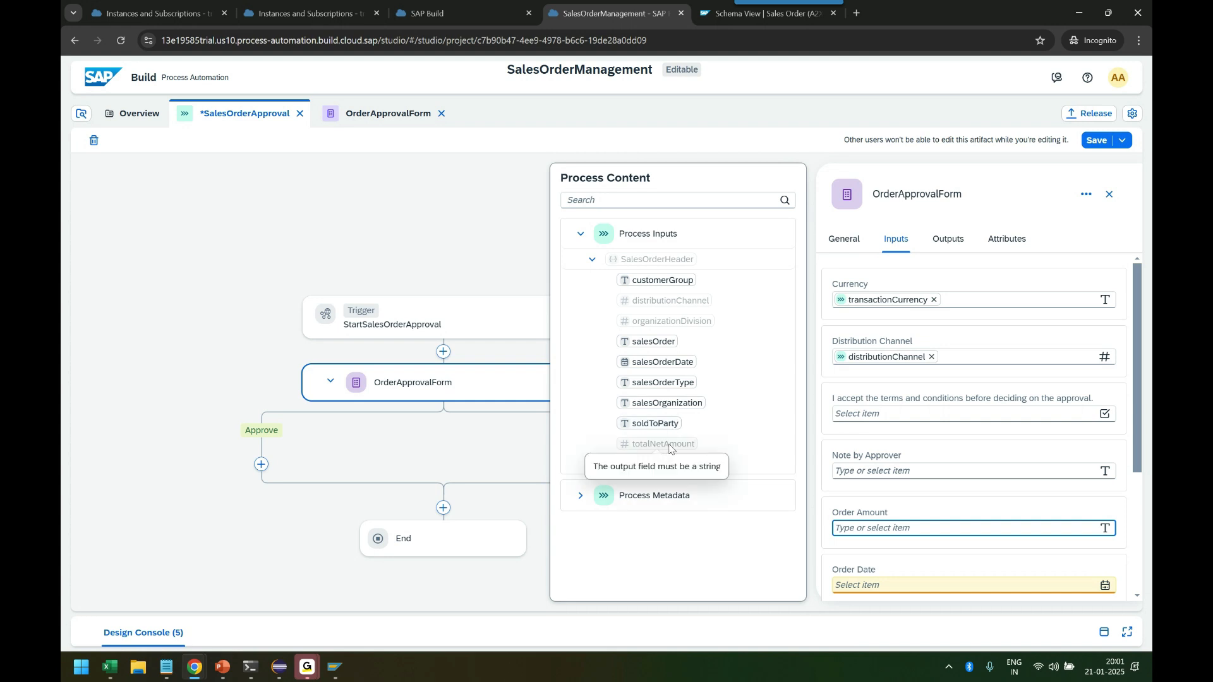
left_click(378, 120)
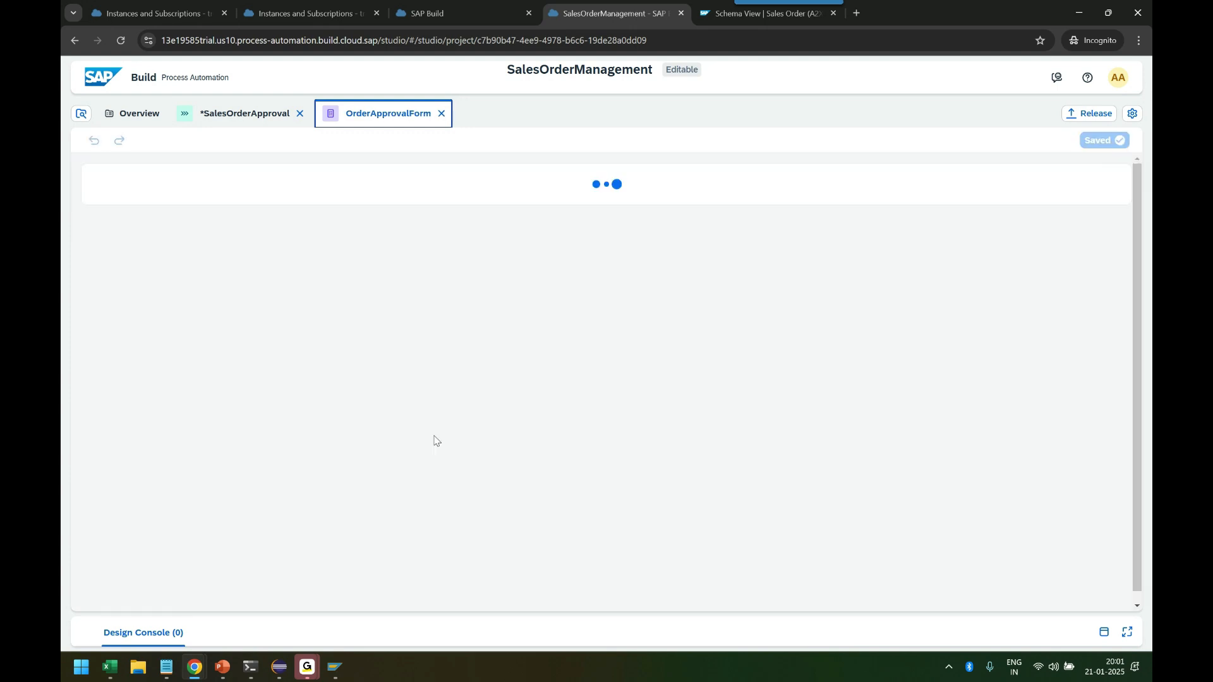
scroll(434, 441, "down", 4)
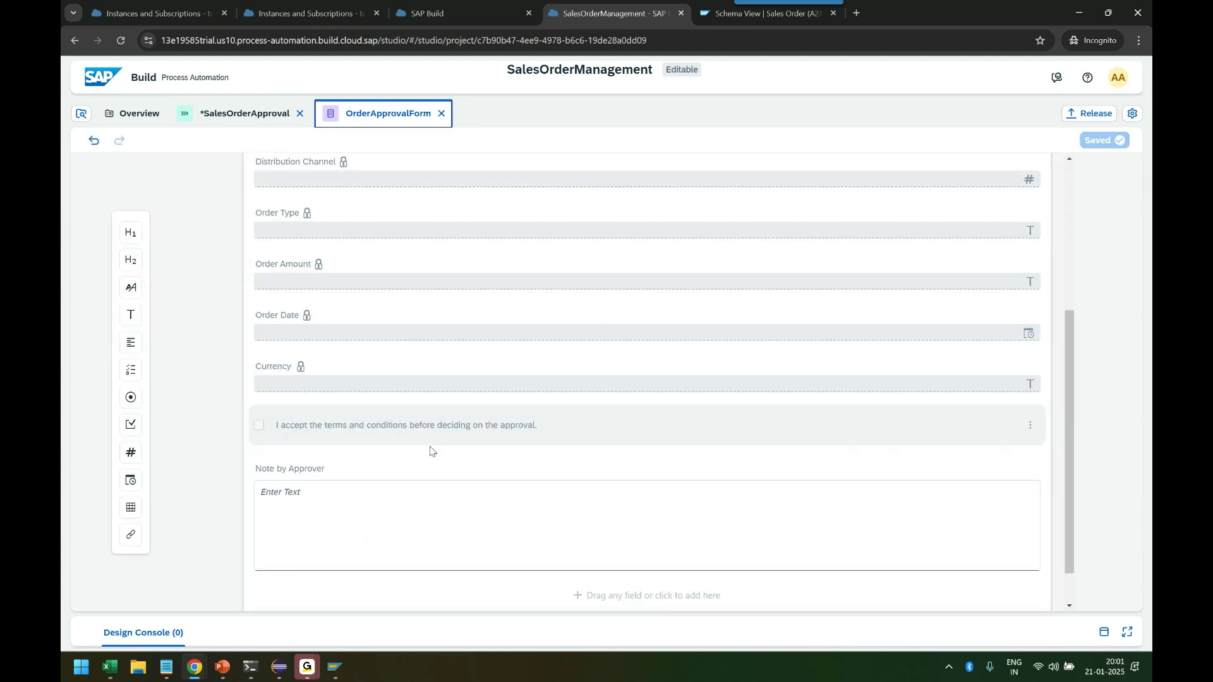
left_click(476, 265)
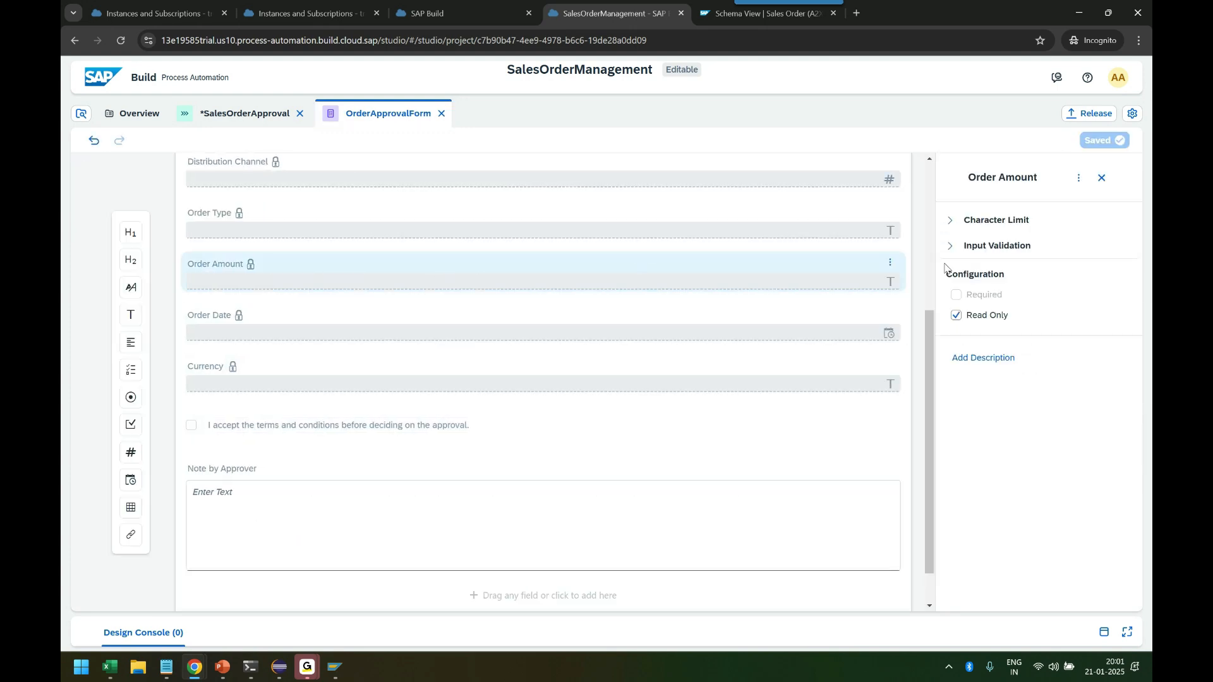
left_click(890, 263)
left_click(909, 342)
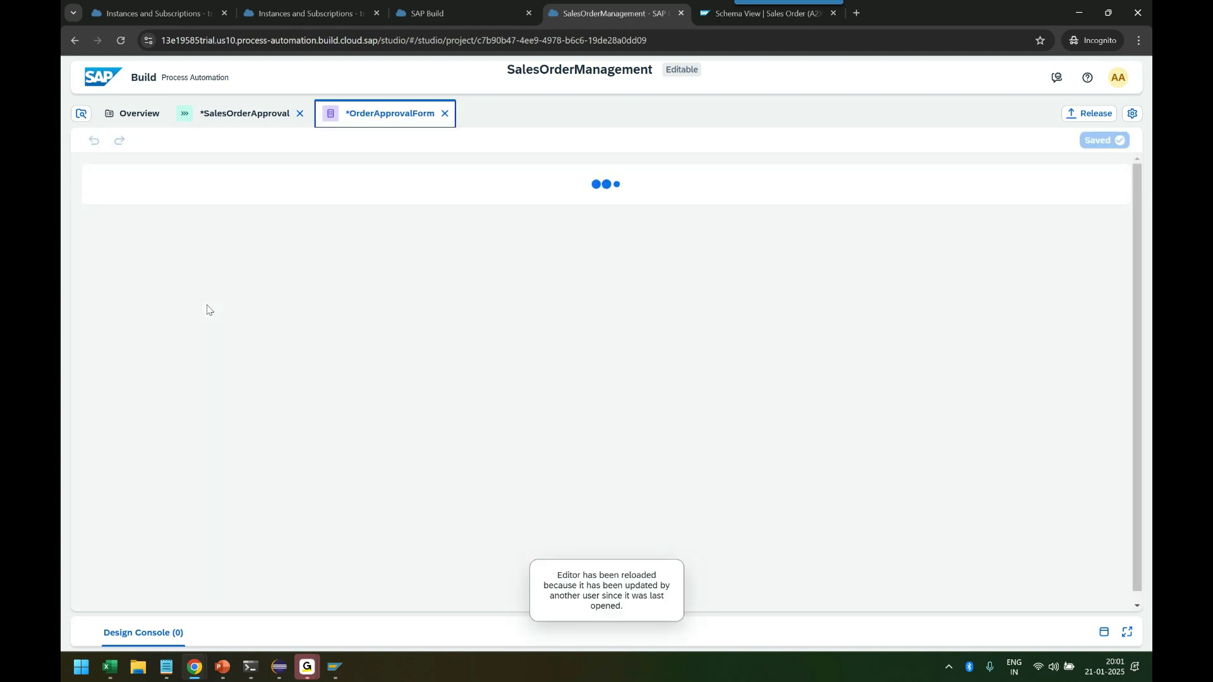
scroll(344, 392, "down", 2)
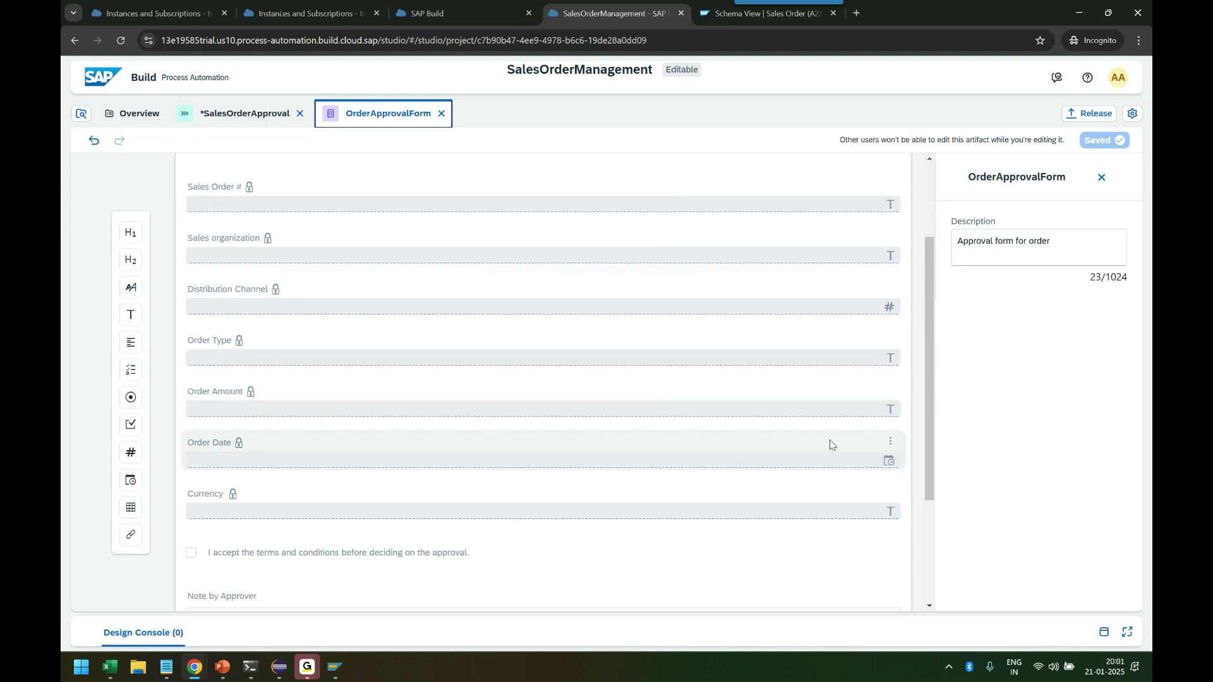
left_click(891, 390)
left_click(915, 468)
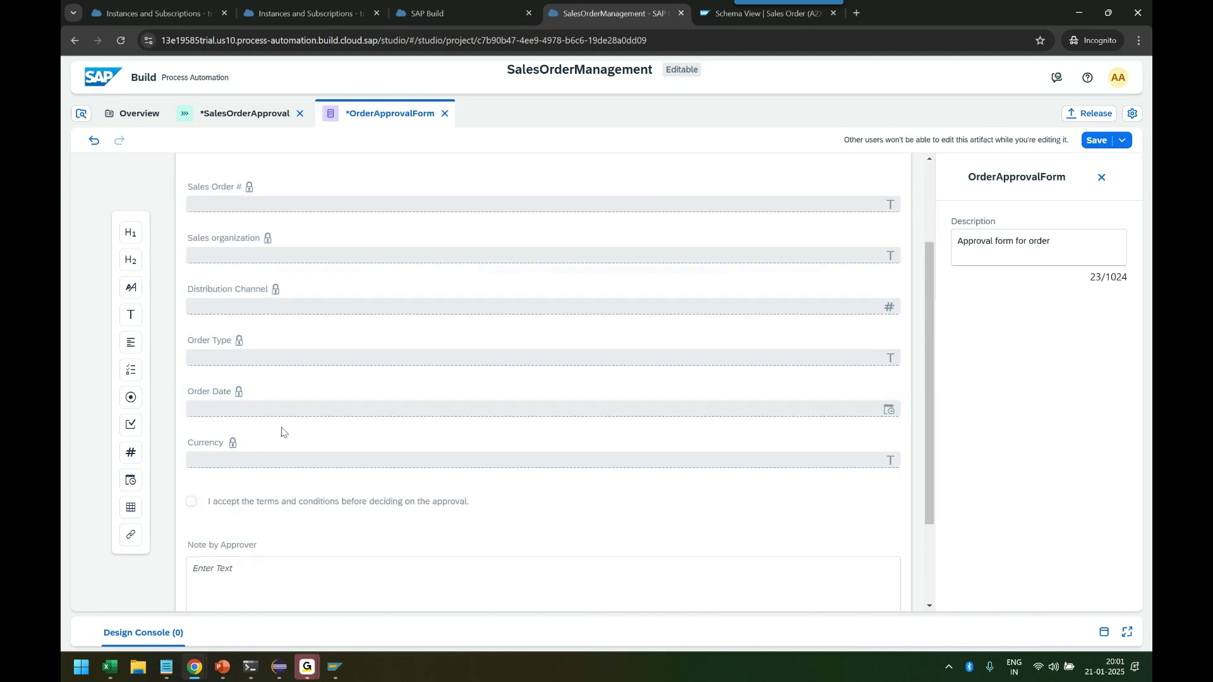
Step: Add a read-only number field named Order Value between Order Type and Order Date, and save the form
left_click_drag(125, 454, 332, 404)
type("Ord")
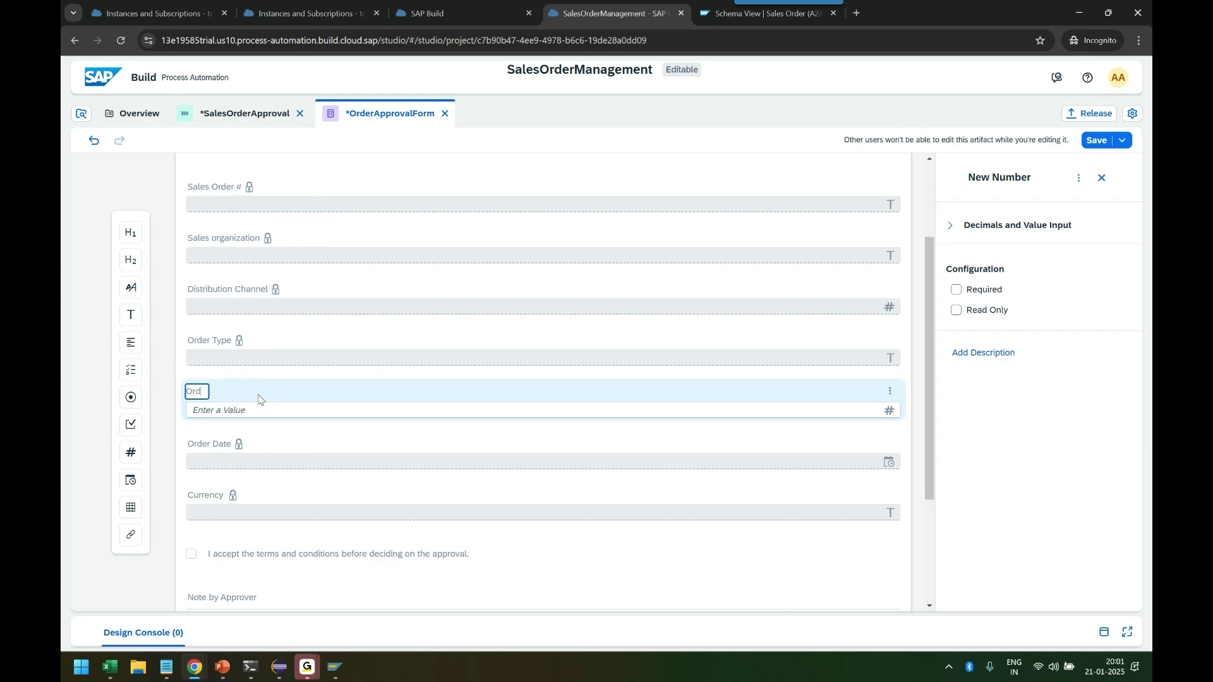
type("er Value")
left_click(956, 309)
left_click(1098, 142)
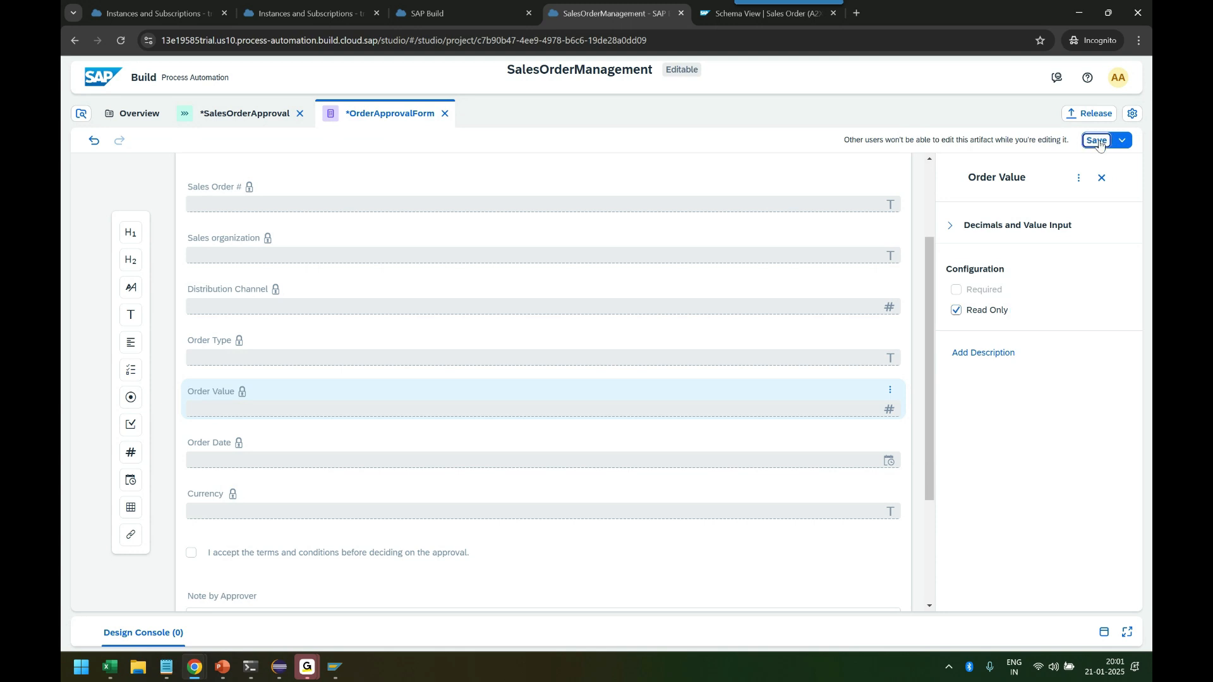
Step: In the SalesOrderApproval process, map the approval form's Order Date input to salesOrderDate from SalesOrderHeader
left_click(239, 116)
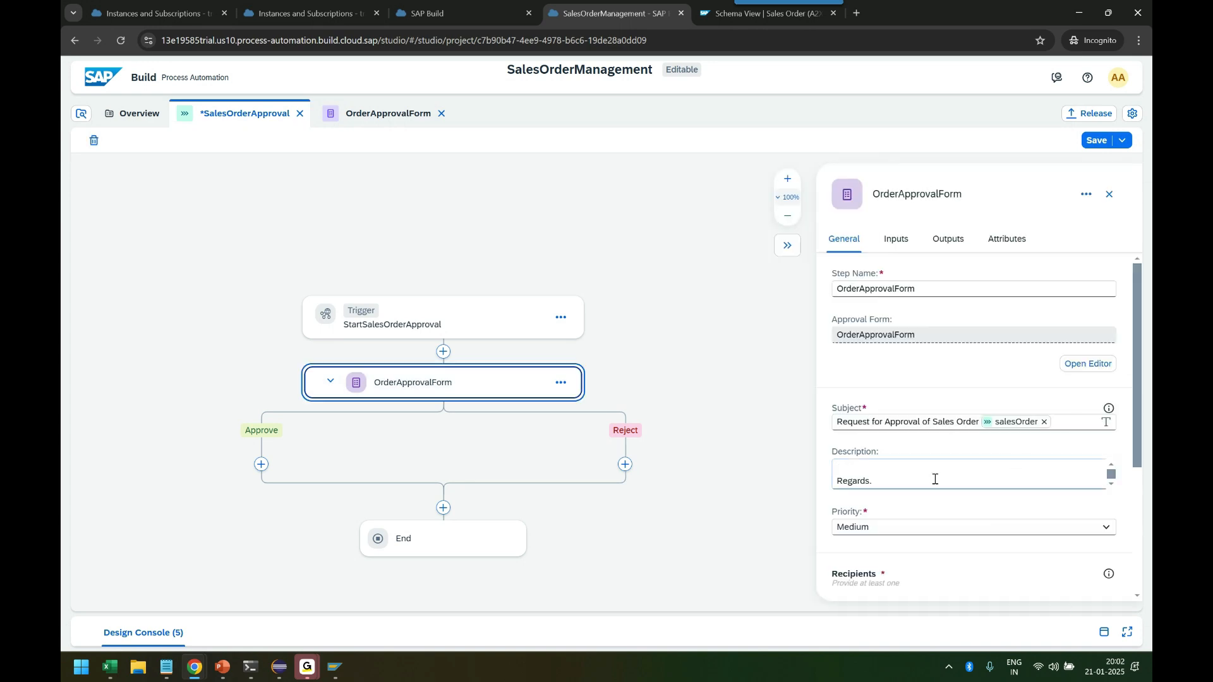
left_click(896, 238)
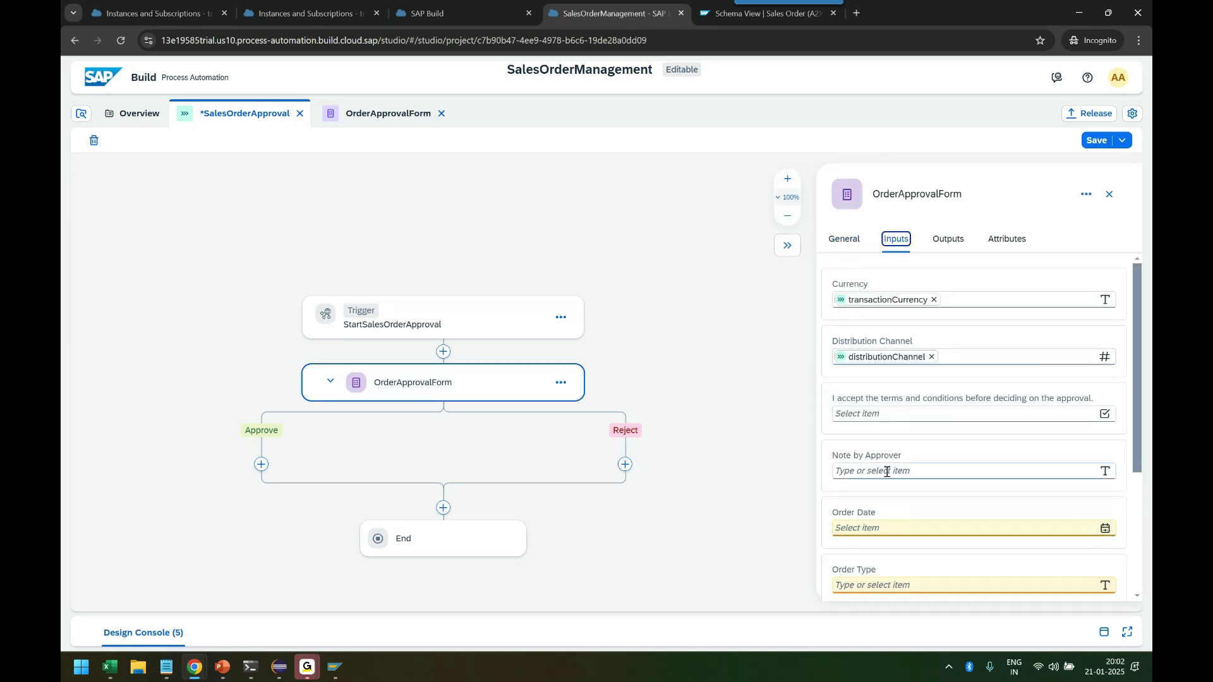
left_click(887, 528)
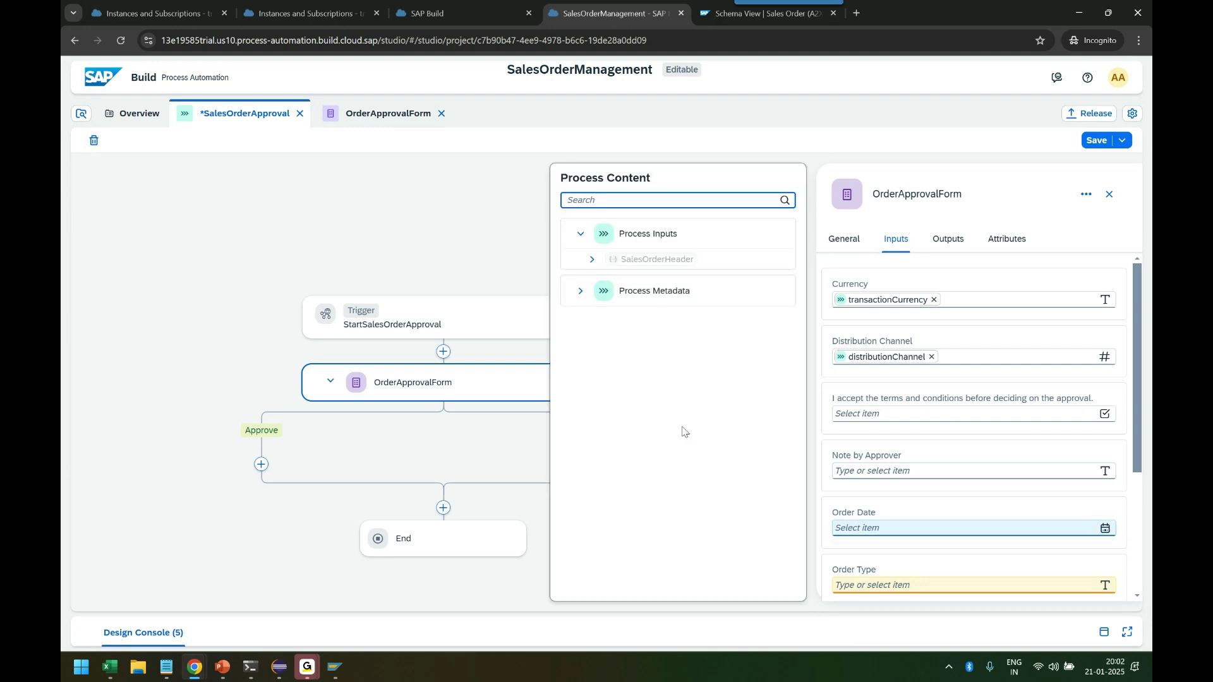
left_click(588, 263)
left_click(679, 370)
Step: Map the approval form's Order Type input to salesOrderType and its Order Value input to totalNetAmount
scroll(946, 485, "down", 2)
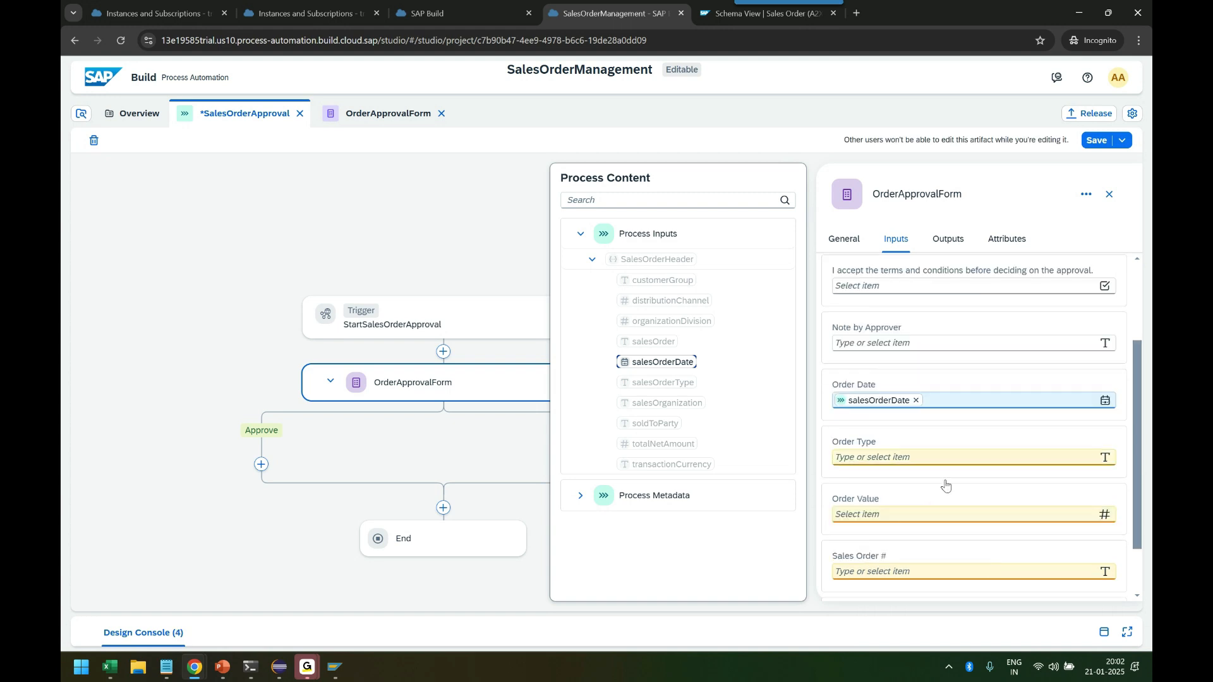
left_click(912, 454)
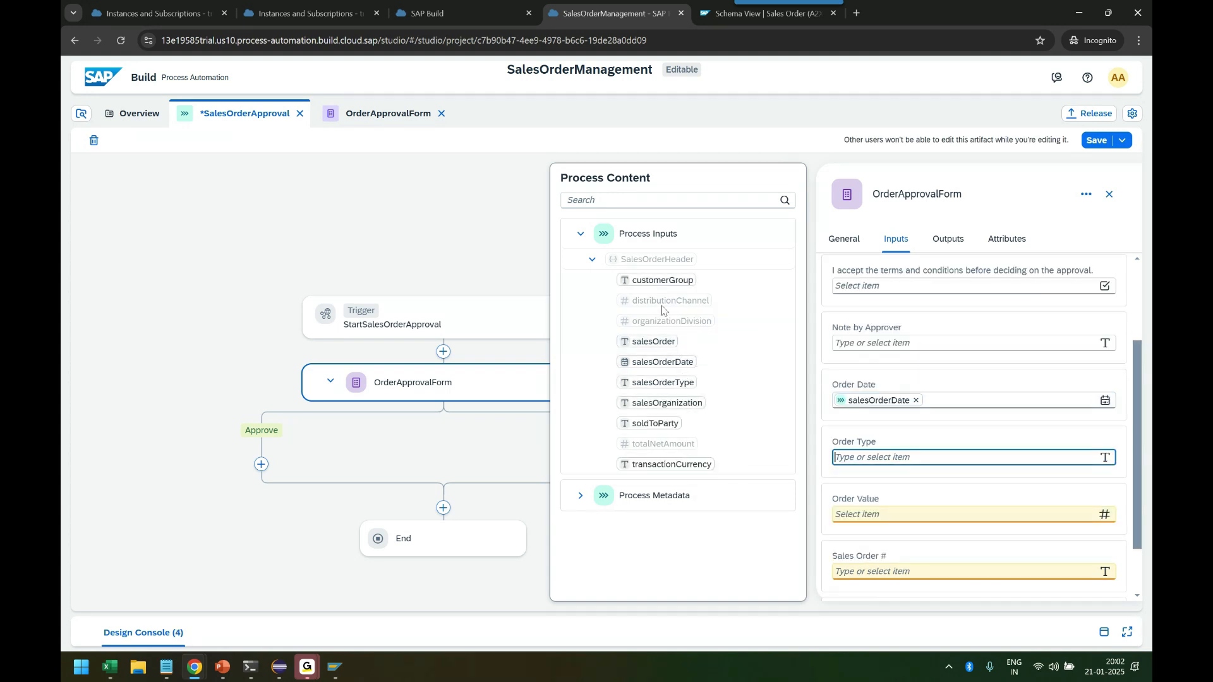
left_click(685, 383)
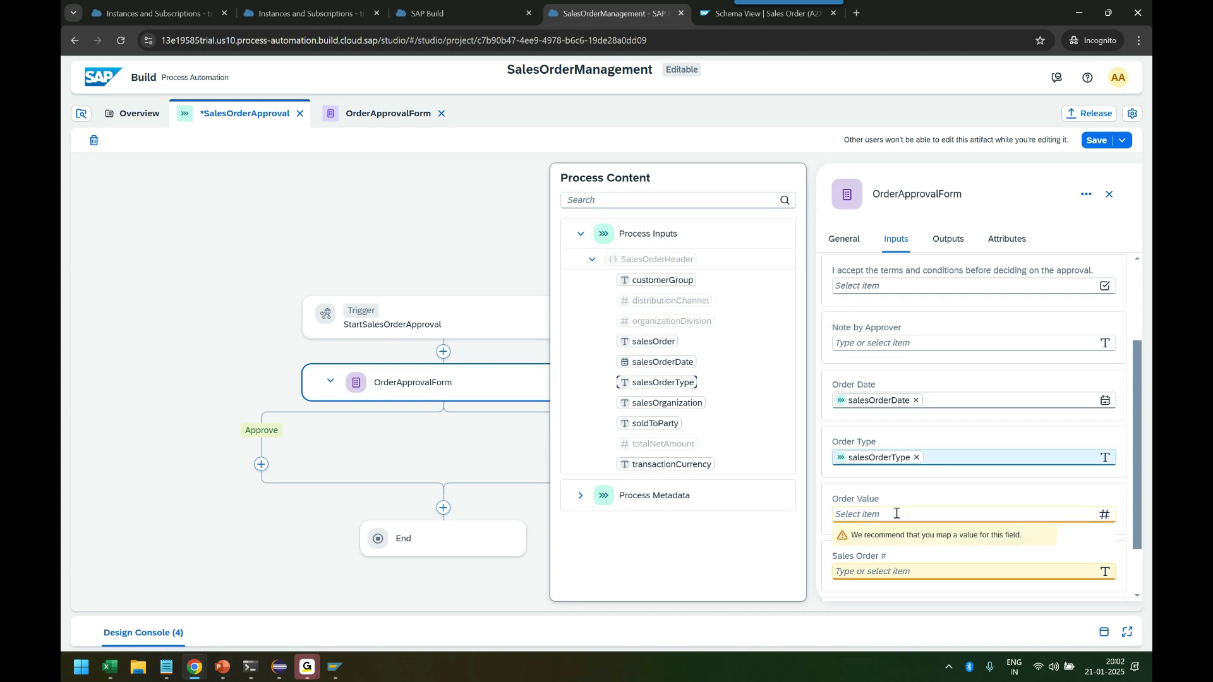
left_click(944, 516)
left_click(632, 443)
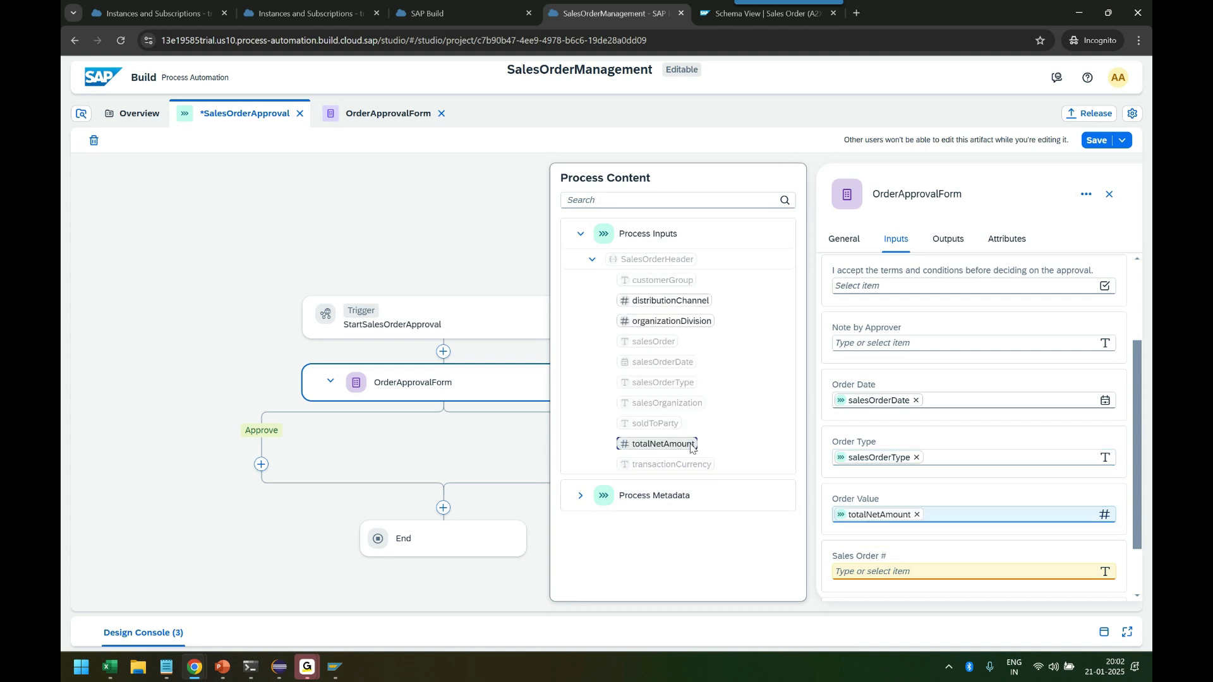
Step: Map the approval form's Sales Order # input to salesOrder and its Sales organization input to salesOrganization
left_click(941, 571)
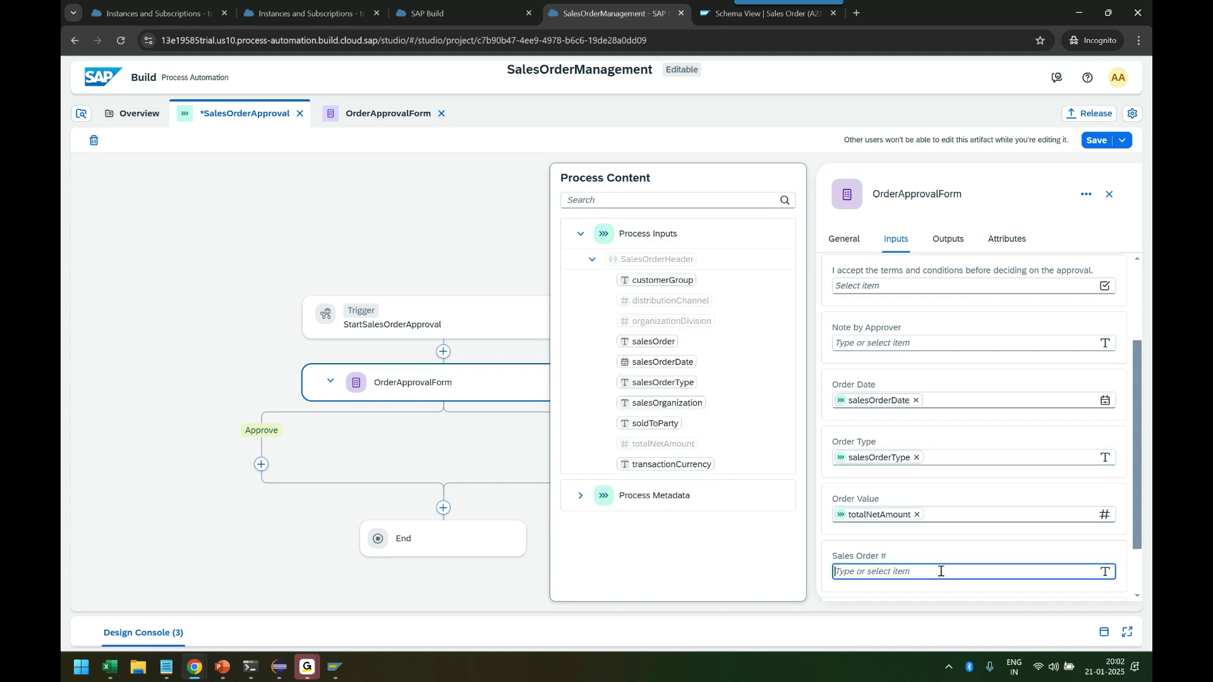
left_click(666, 344)
scroll(960, 545, "down", 1)
left_click(942, 561)
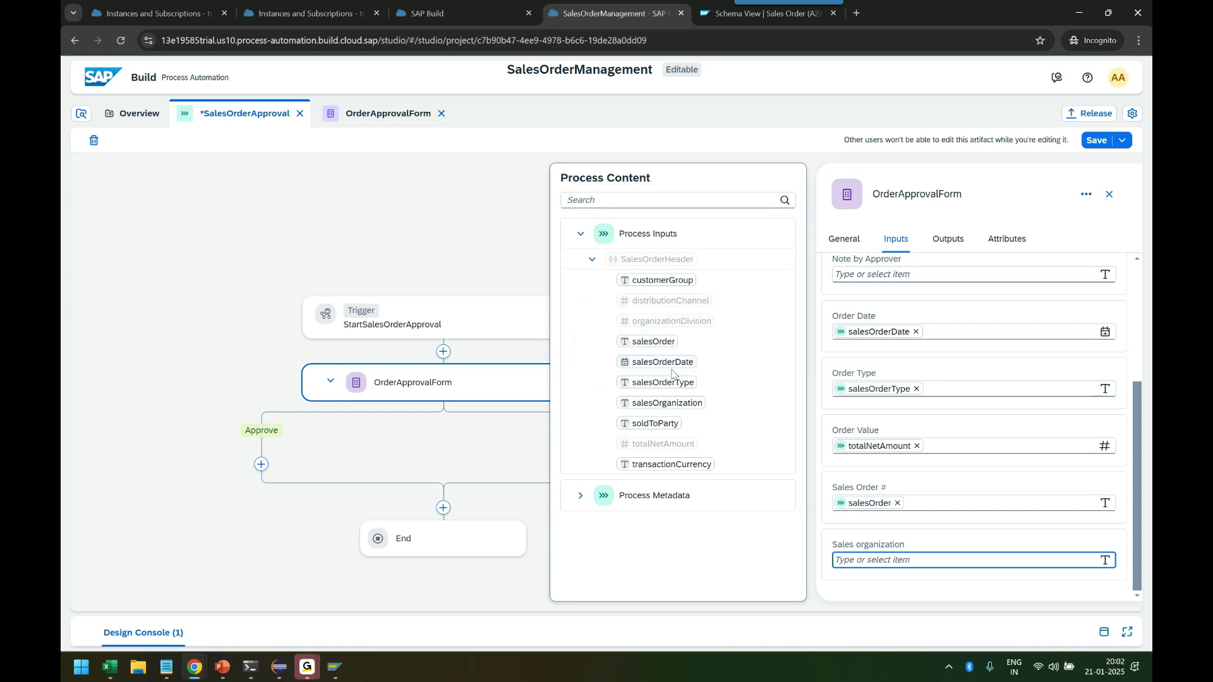
left_click(667, 402)
Step: Review the approval form's input mappings and examine the content available under Process Metadata
scroll(939, 531, "up", 3)
scroll(953, 520, "down", 3)
scroll(953, 526, "up", 3)
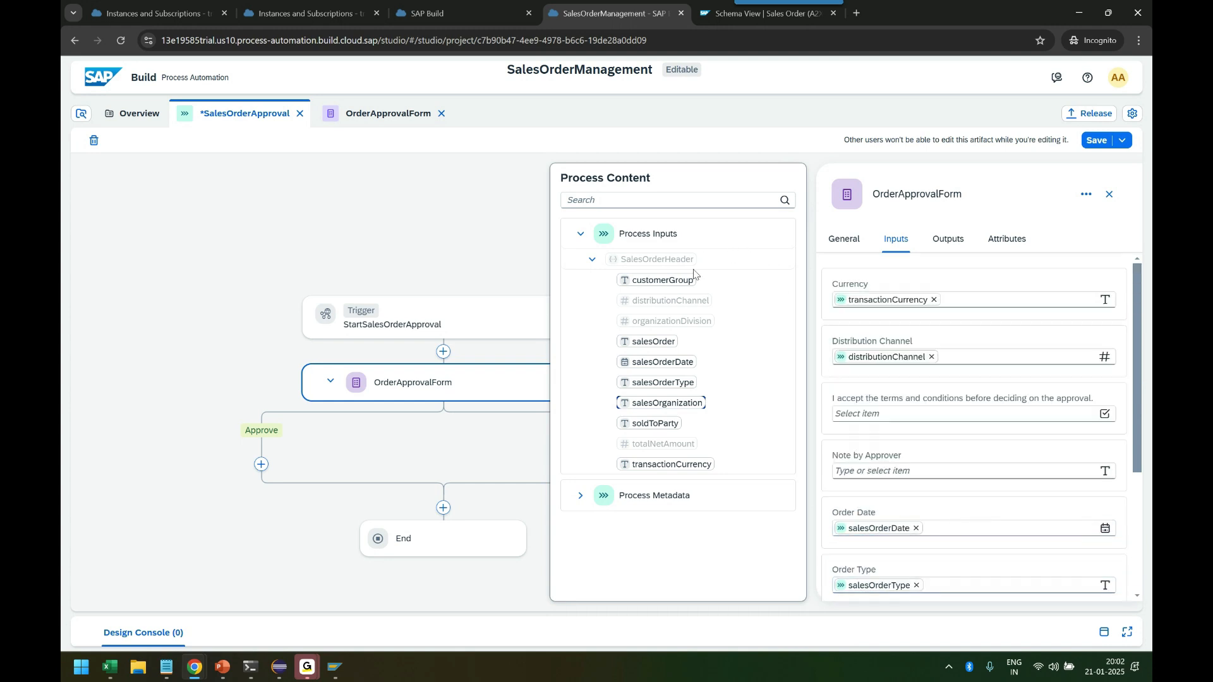
left_click(592, 259)
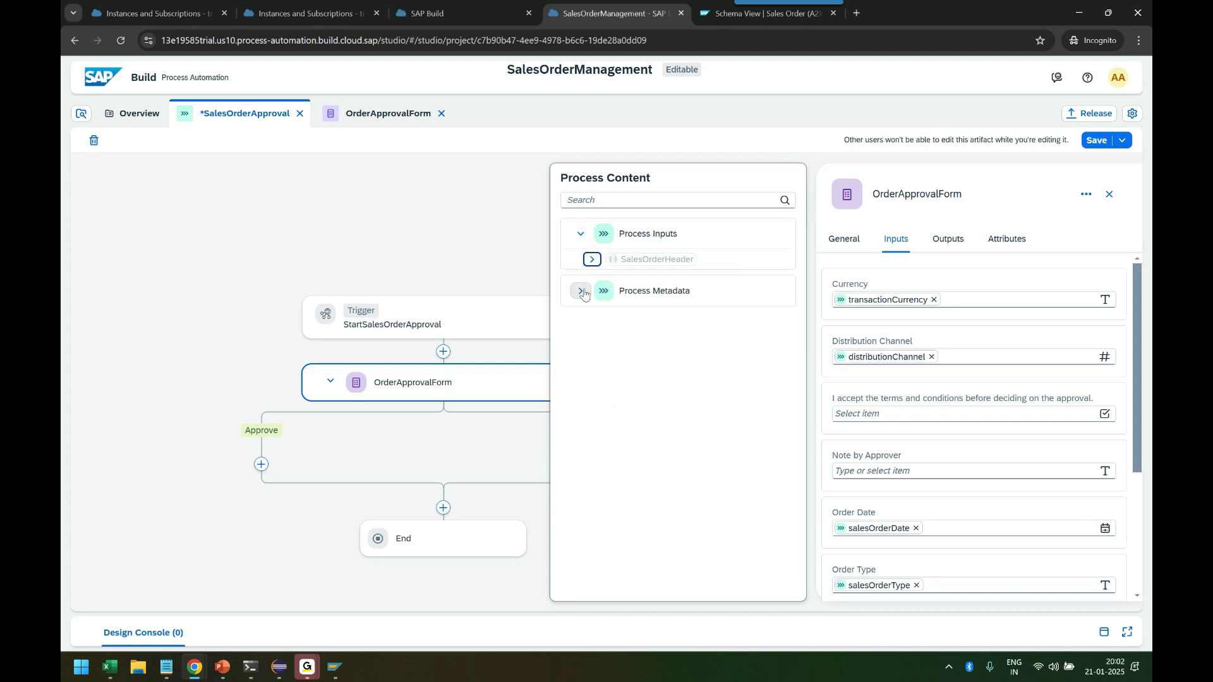
left_click(582, 291)
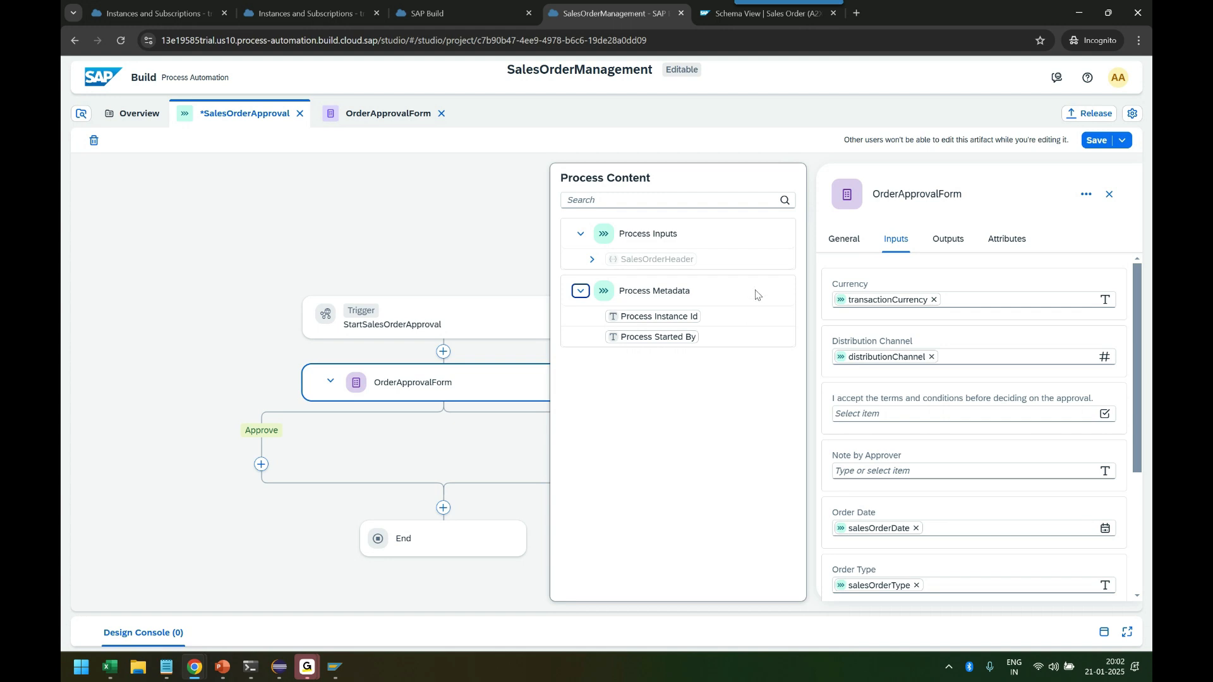
Step: In the approval form's general settings, replace the e-mail address in the Users recipients with Process Started By from Process Metadata
left_click(841, 243)
scroll(895, 470, "down", 2)
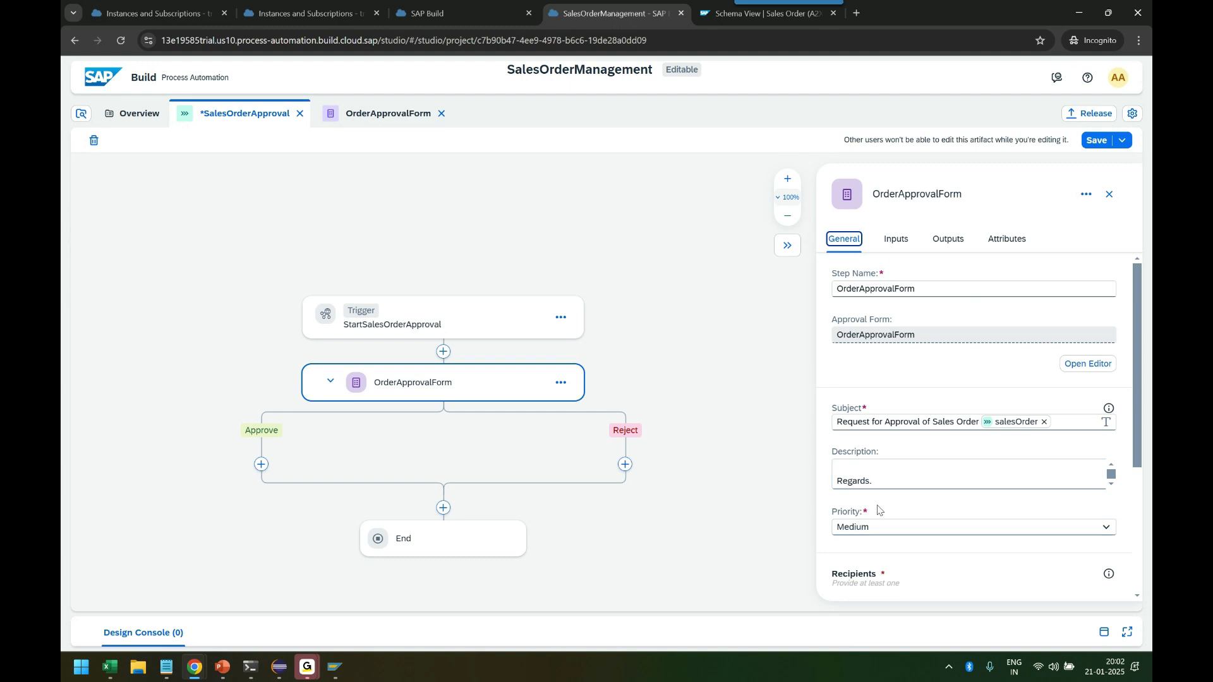
scroll(885, 481, "up", 2)
scroll(821, 457, "down", 3)
left_click_drag(951, 431, 835, 432)
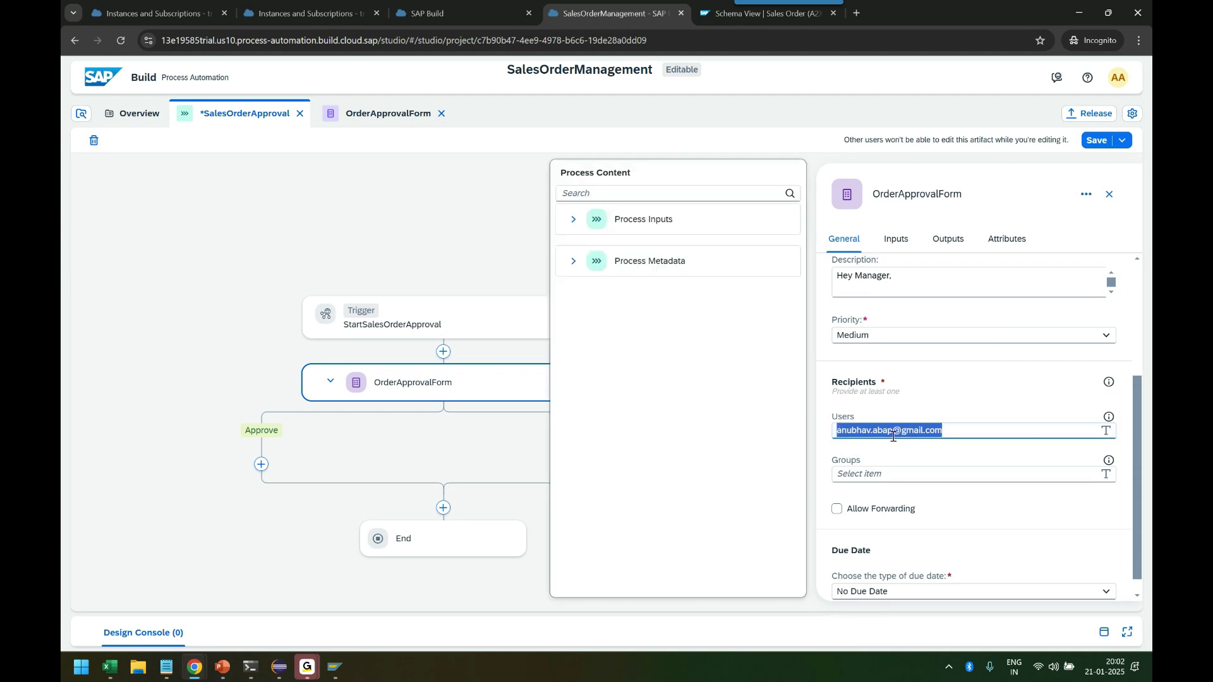
left_click(967, 438)
left_click_drag(973, 432, 840, 432)
key("BackSpace")
left_click(573, 261)
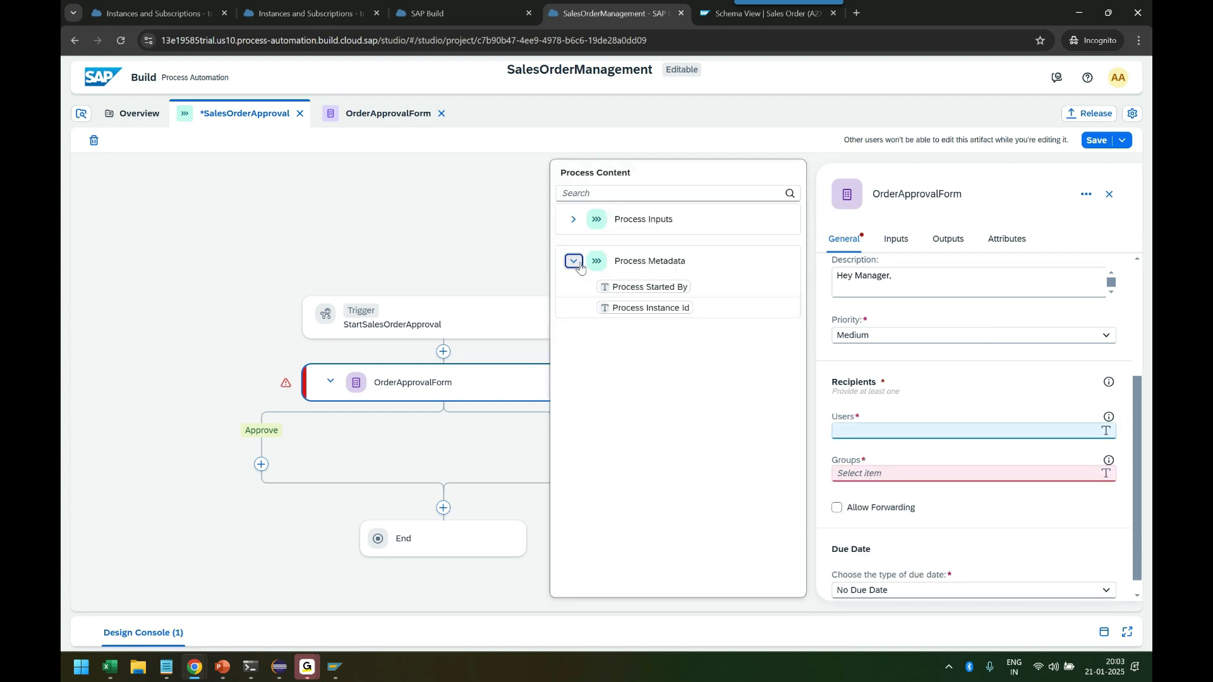
left_click(644, 287)
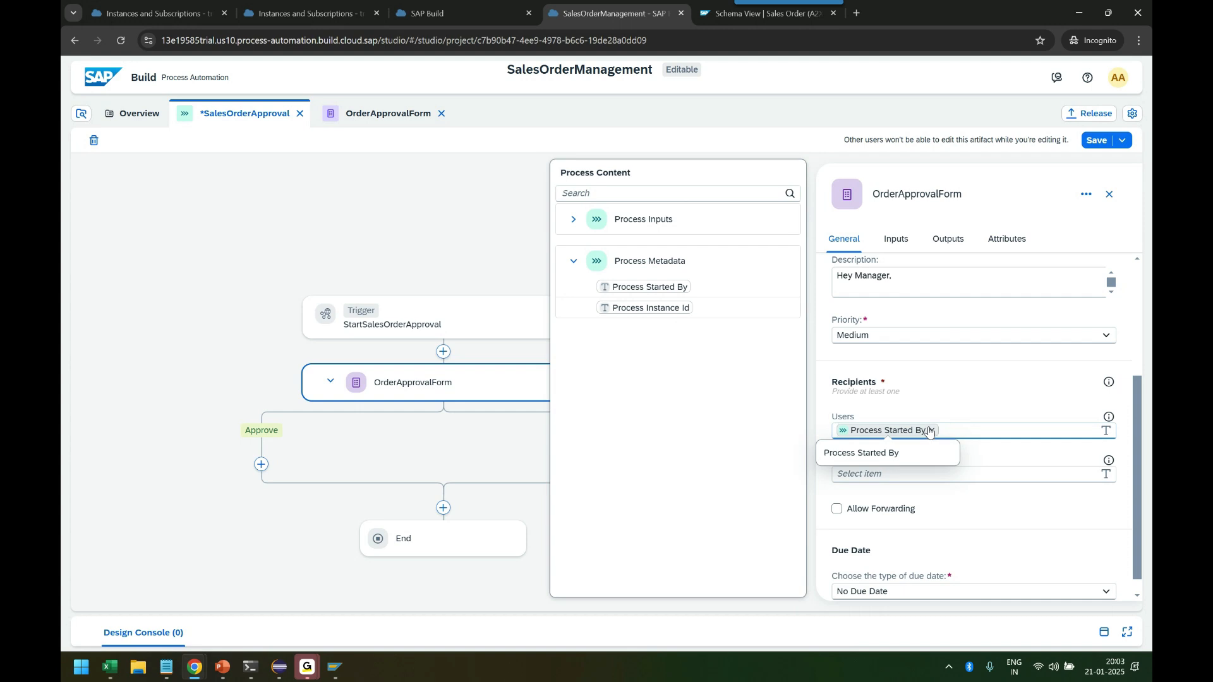
left_click(896, 435)
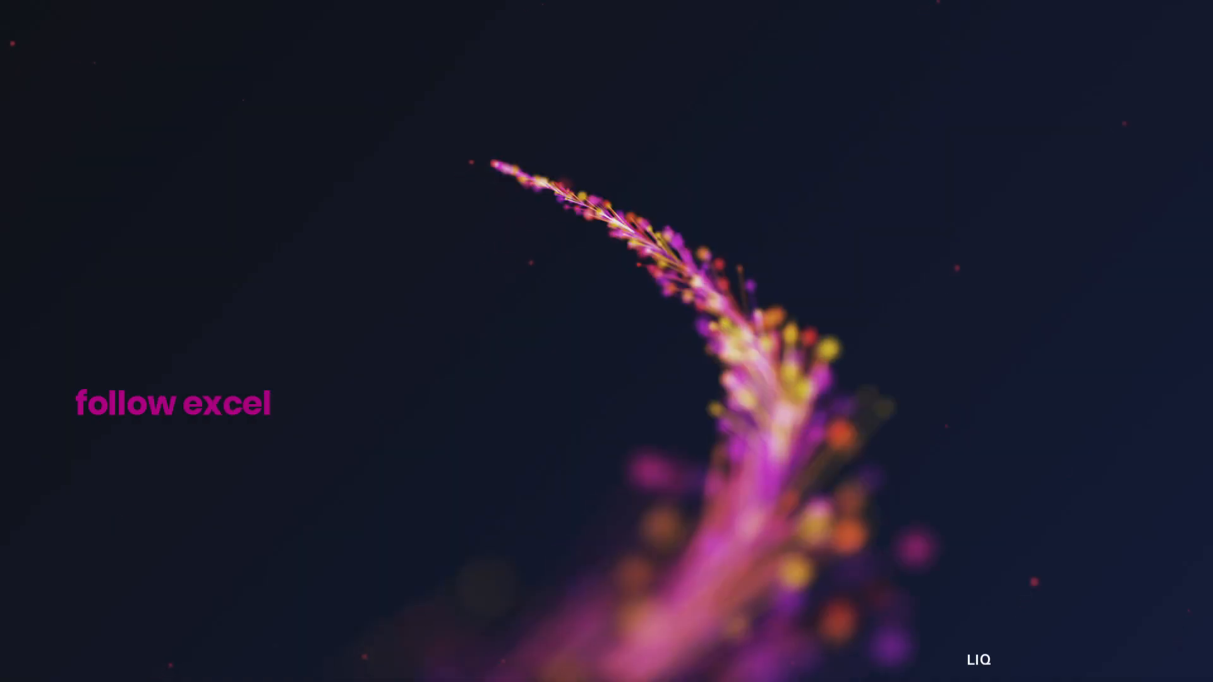